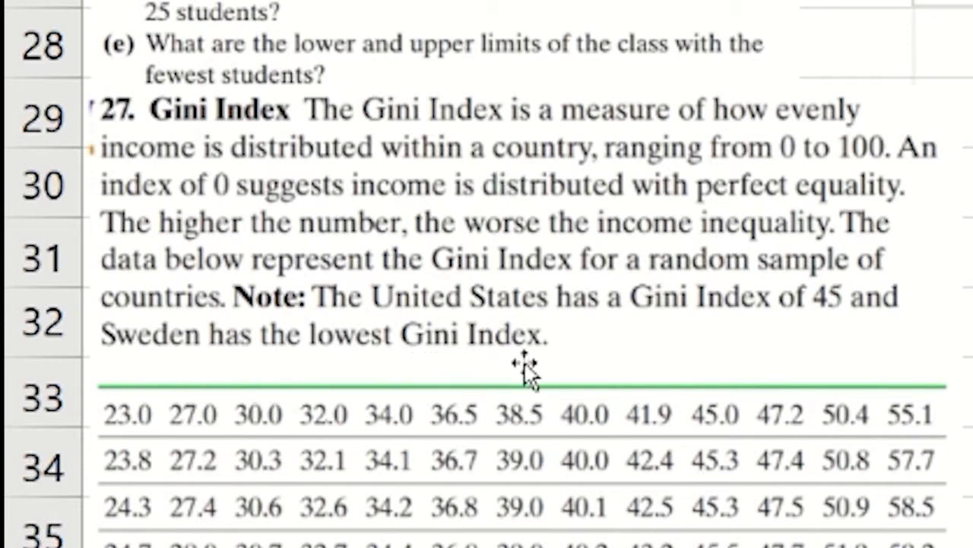
# Review exercise 27 on the Gini Index in the worksheet, including its data table and the class limit and class width instructions.
pyautogui.scroll(-2, 487, 274)
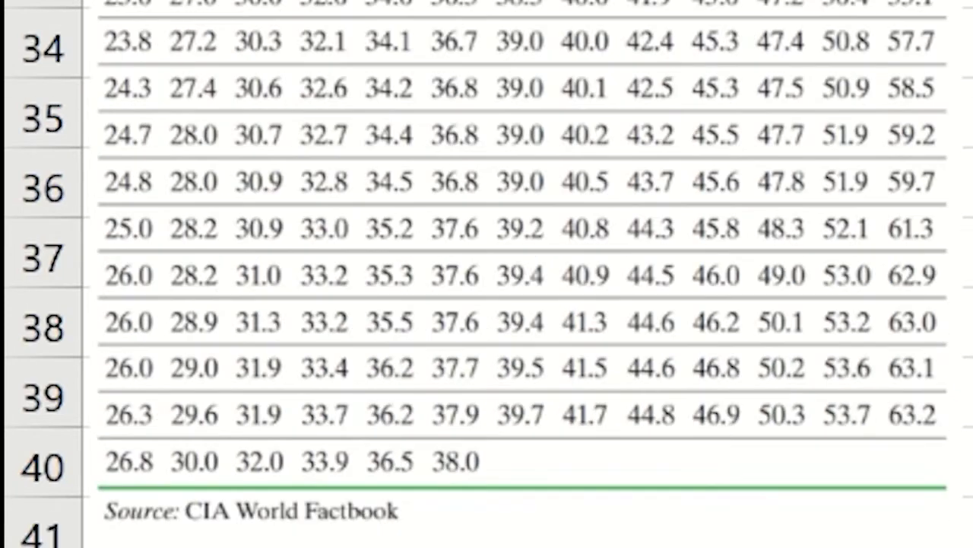
pyautogui.scroll(-2, 159, 354)
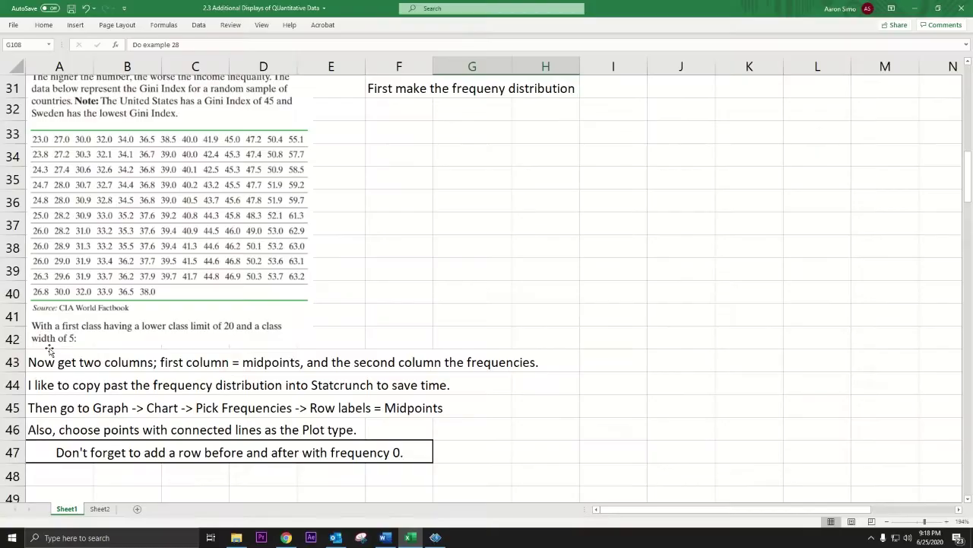
pyautogui.scroll(5, 49, 349)
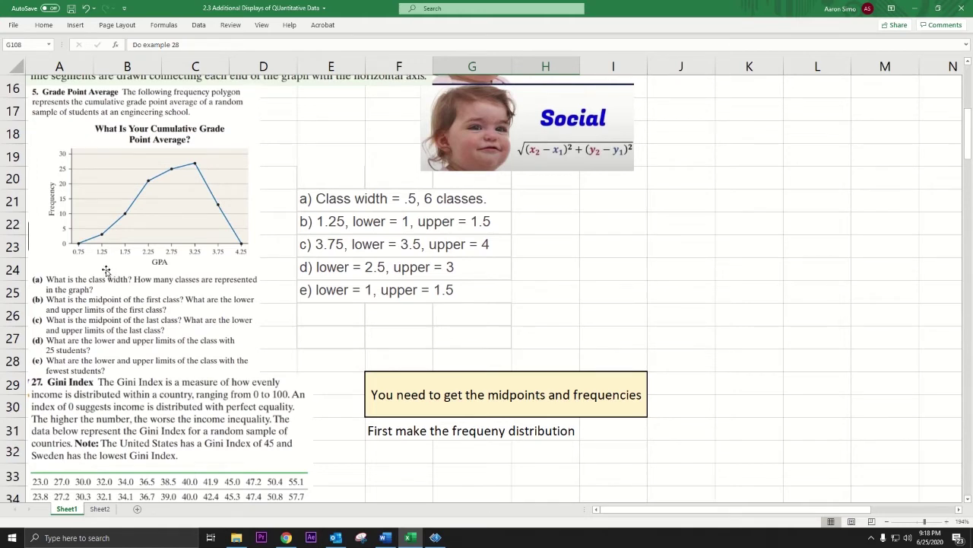
pyautogui.scroll(-3, 109, 272)
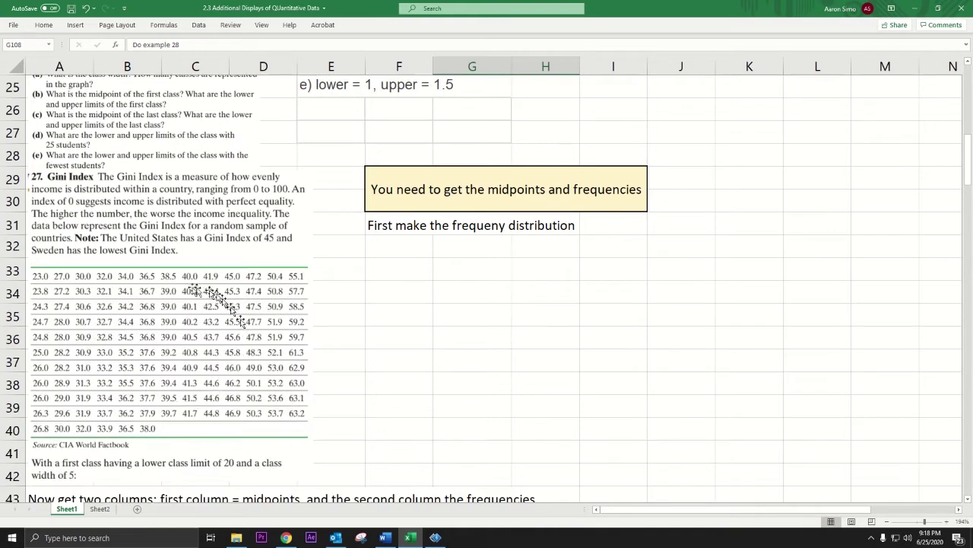
pyautogui.scroll(1, 125, 413)
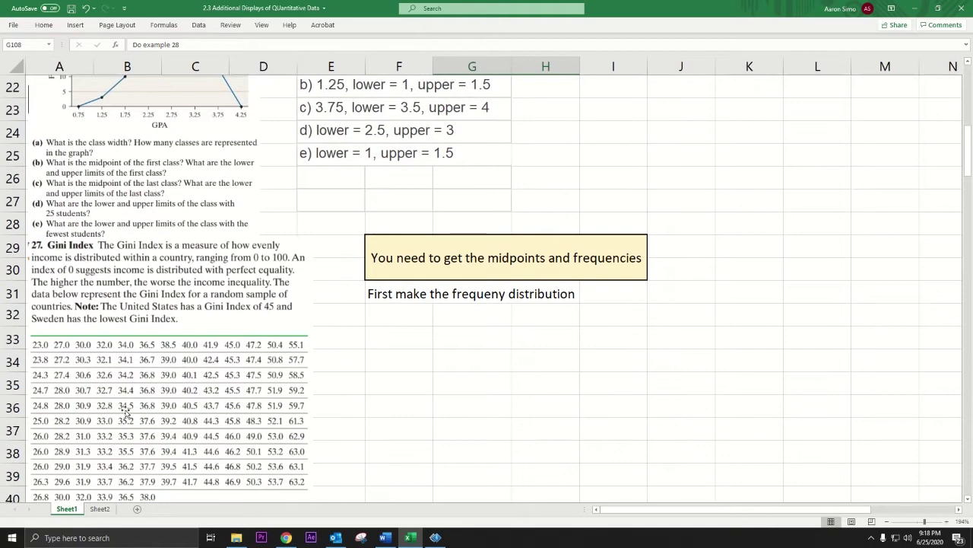
pyautogui.scroll(-1, 126, 413)
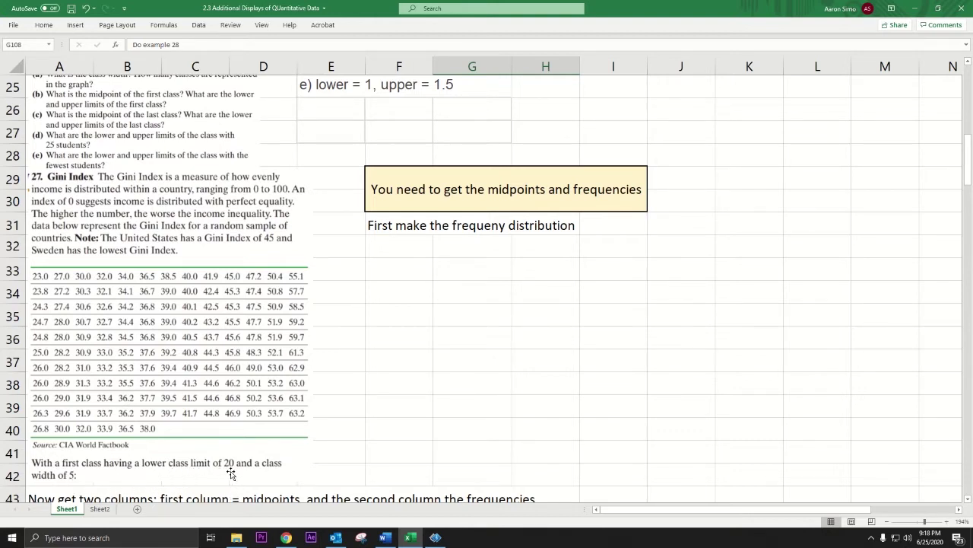
# Switch to the MyLab Statistics course in Chrome and open its StatCrunch page.
pyautogui.click(286, 537)
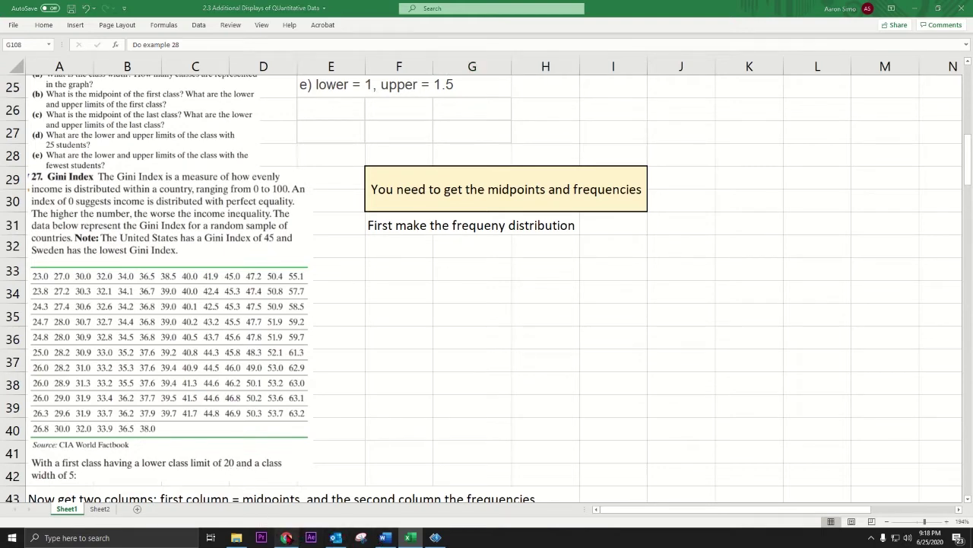
pyautogui.click(483, 226)
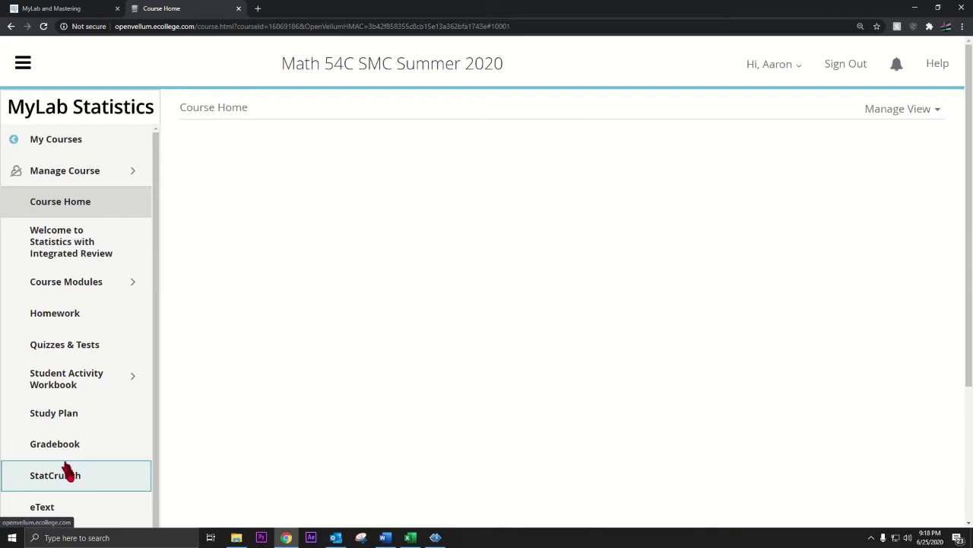
pyautogui.click(70, 475)
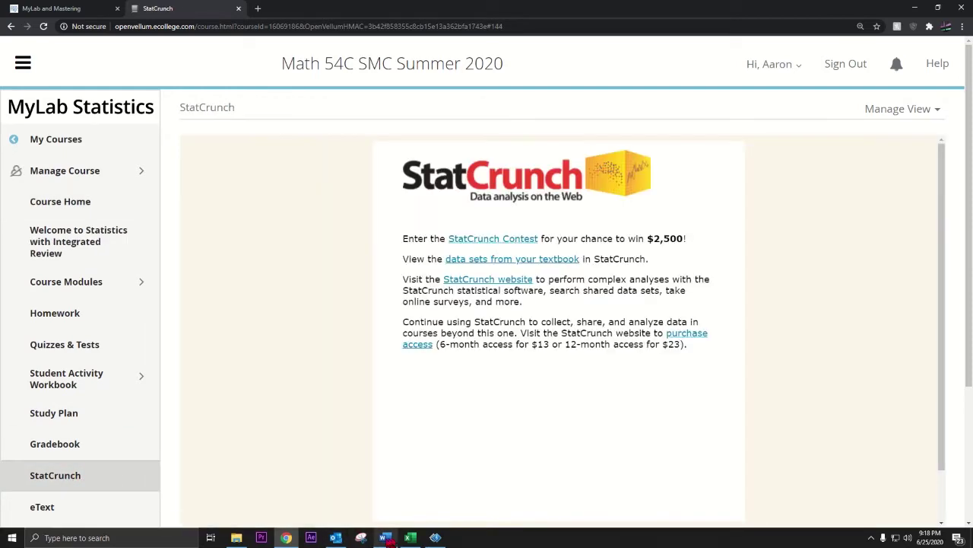
pyautogui.click(411, 538)
pyautogui.click(410, 538)
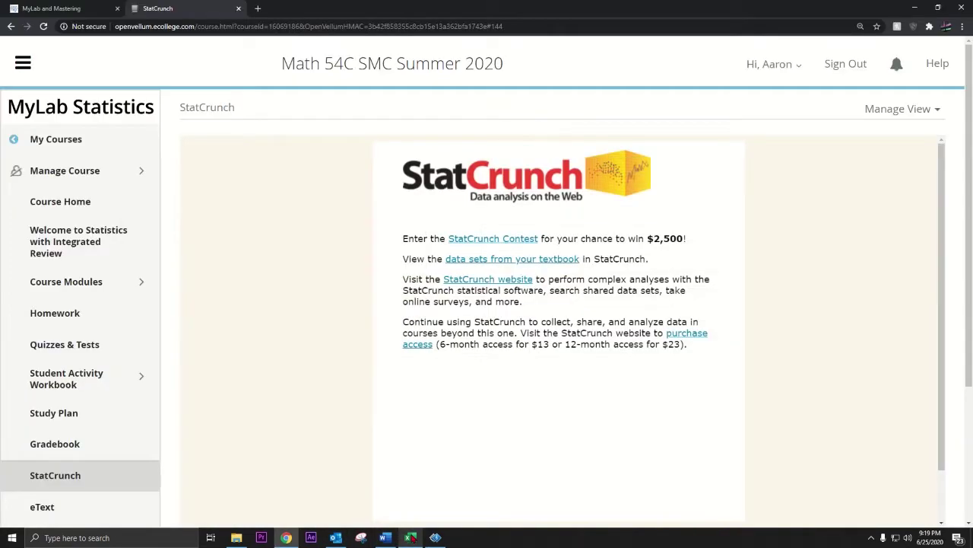
pyautogui.click(411, 538)
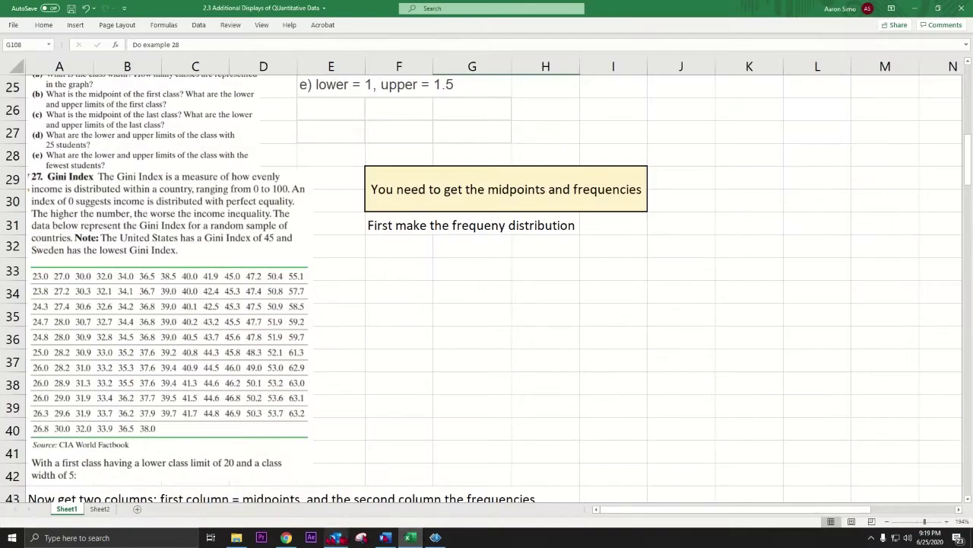
pyautogui.click(286, 537)
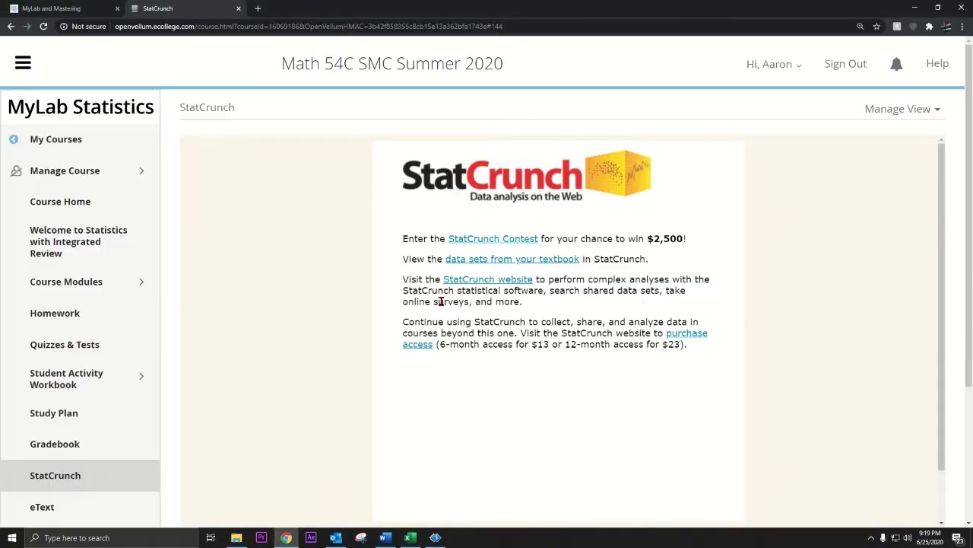
# Open the textbook data sets in StatCrunch and load data set 2_2_27 from Chapter 2.
pyautogui.click(504, 259)
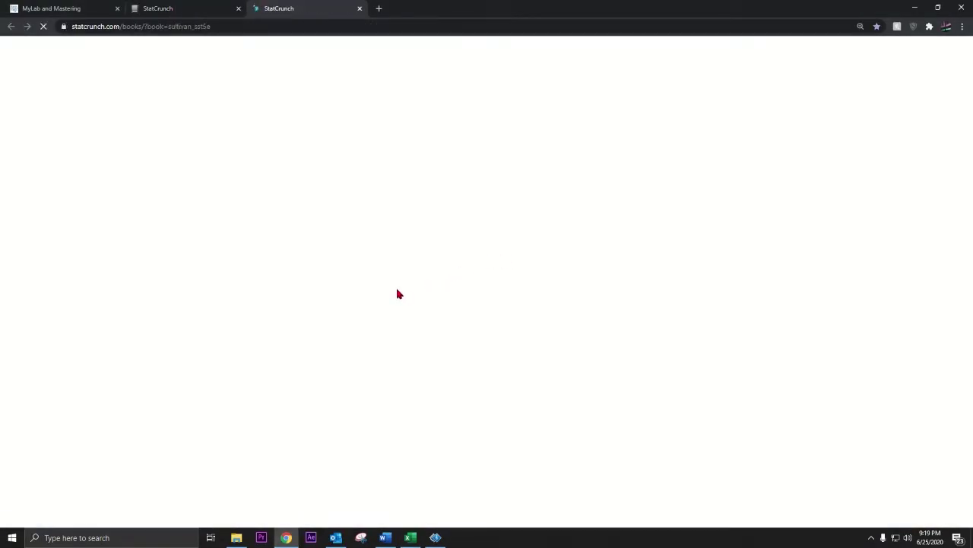
pyautogui.click(42, 304)
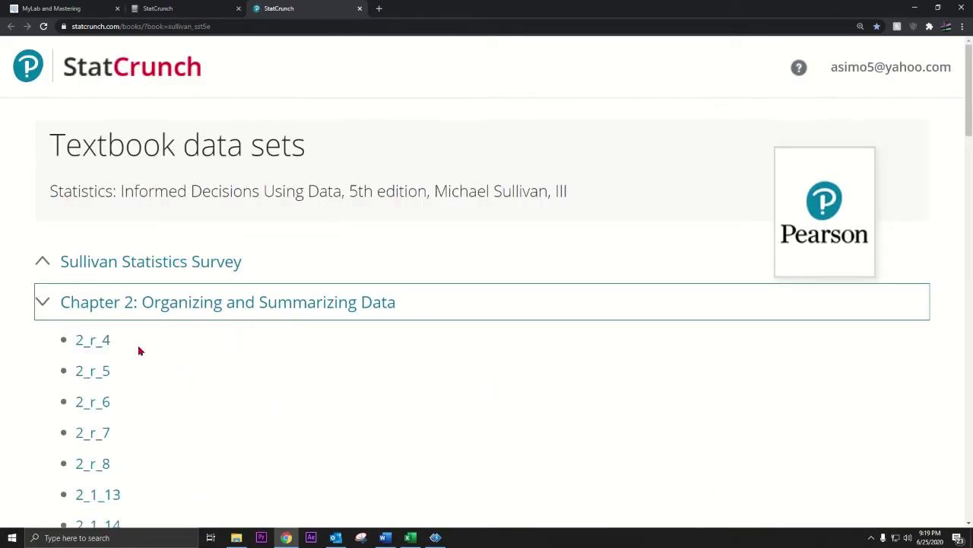
pyautogui.scroll(-8, 130, 438)
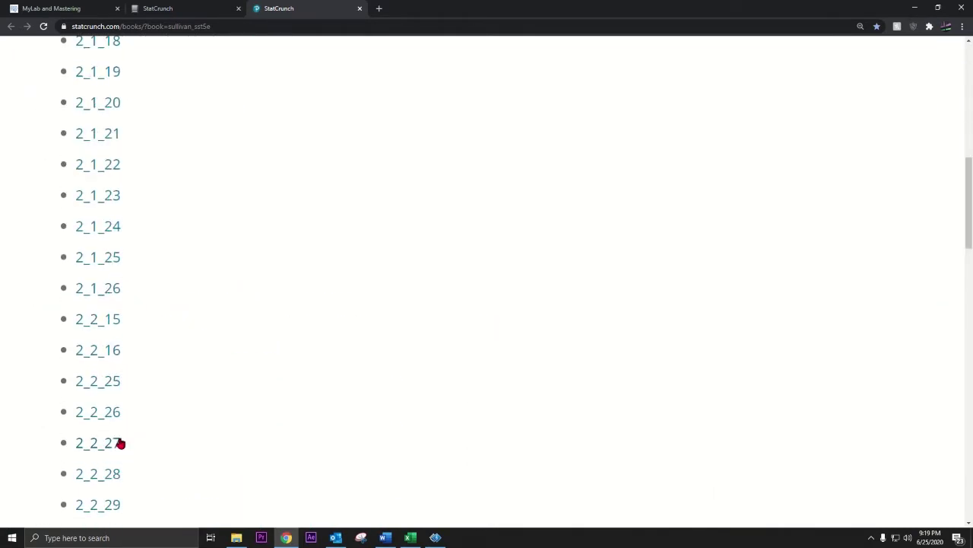
pyautogui.click(114, 443)
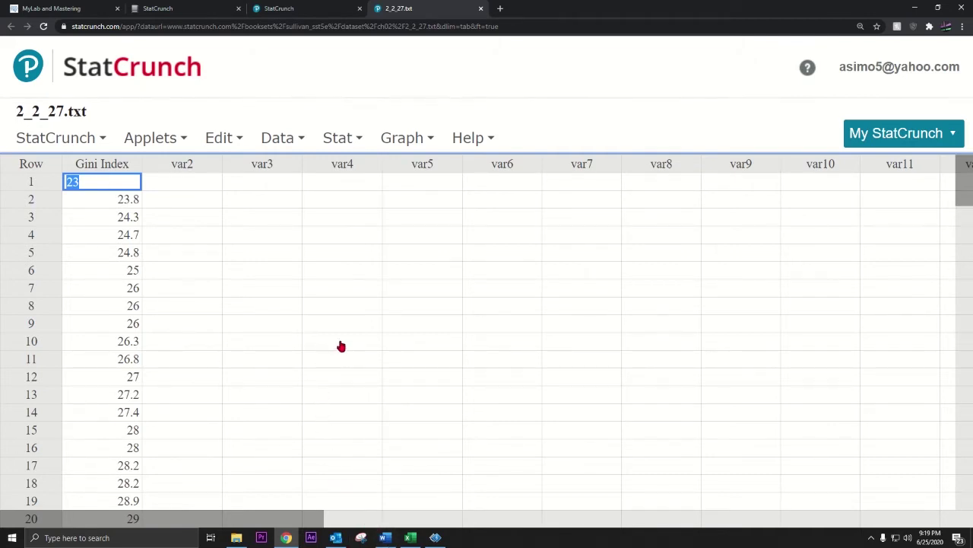
pyautogui.click(289, 146)
pyautogui.moveTo(218, 141)
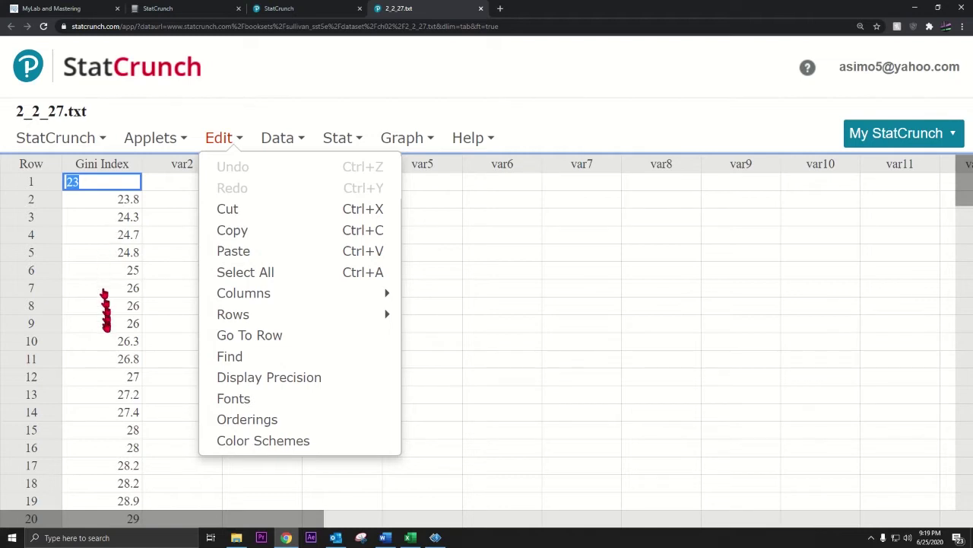
pyautogui.click(515, 272)
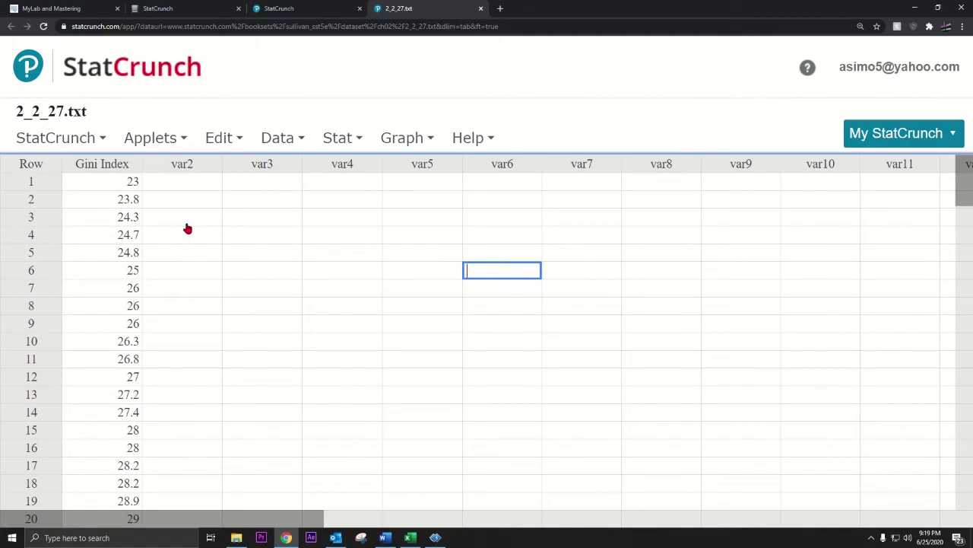
# Bin the Gini Index column using fixed width bins that start at 20 with a binwidth of 5.
pyautogui.click(273, 146)
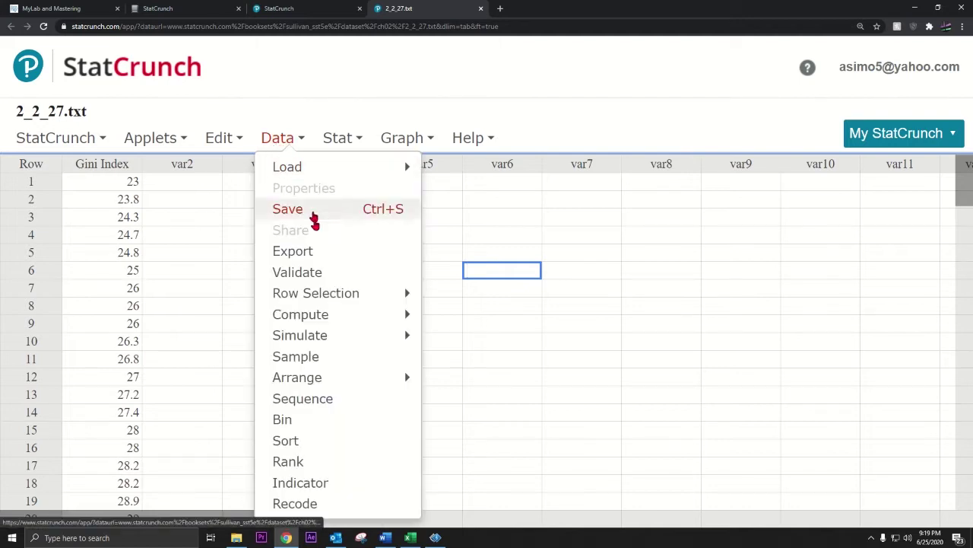
pyautogui.click(293, 422)
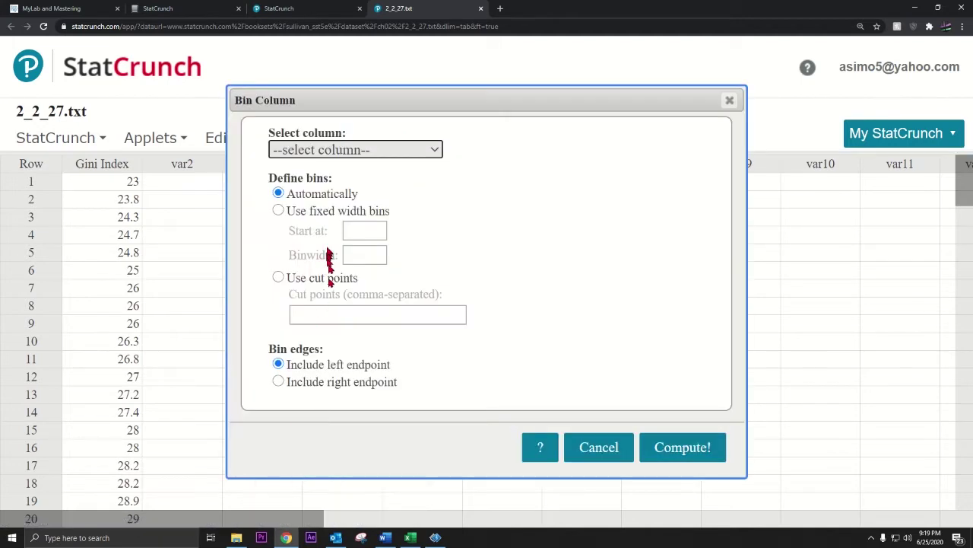
pyautogui.click(279, 211)
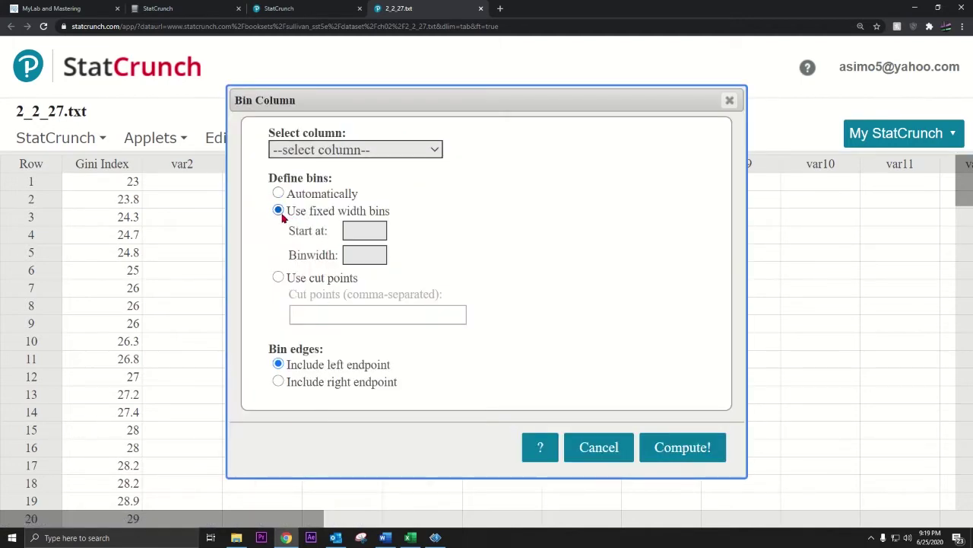
pyautogui.click(351, 150)
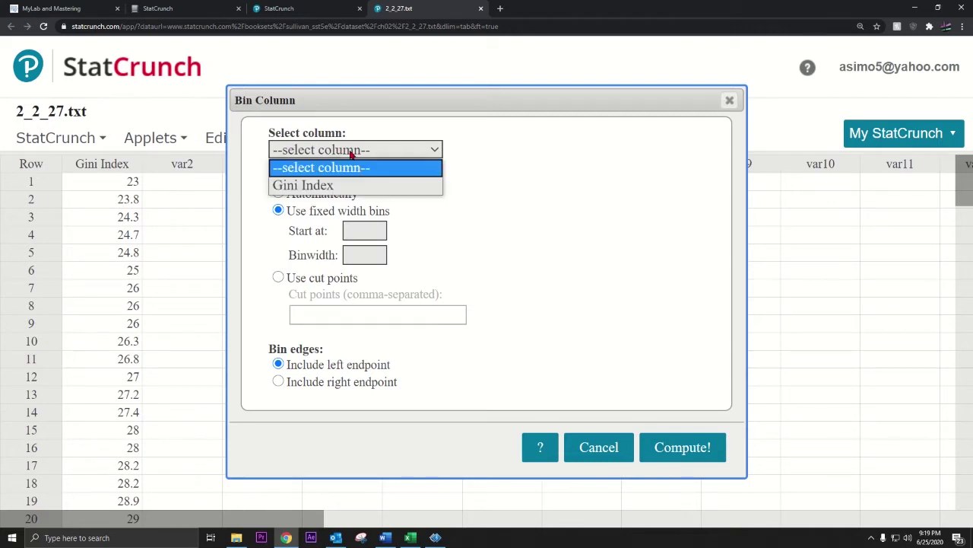
pyautogui.click(327, 187)
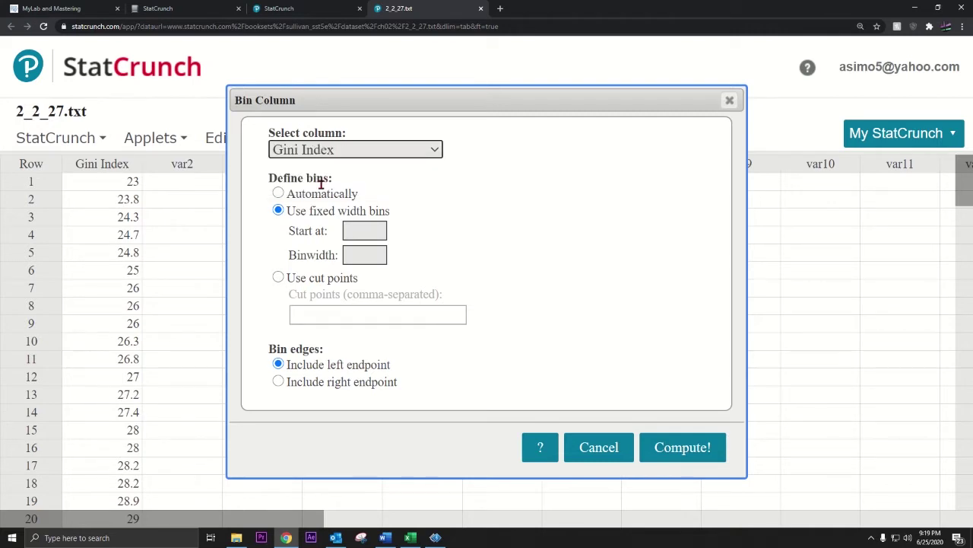
pyautogui.click(362, 232)
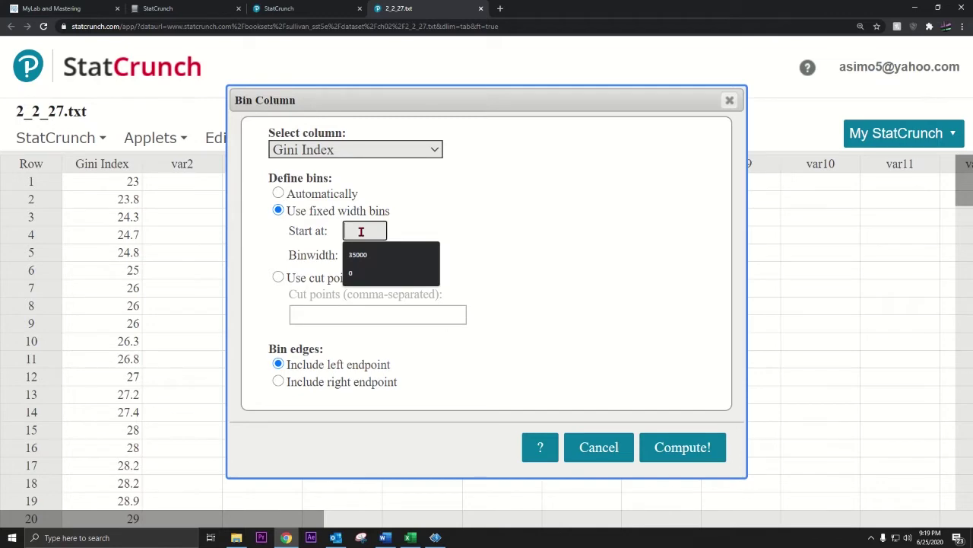
pyautogui.write('20')
pyautogui.press('Tab')
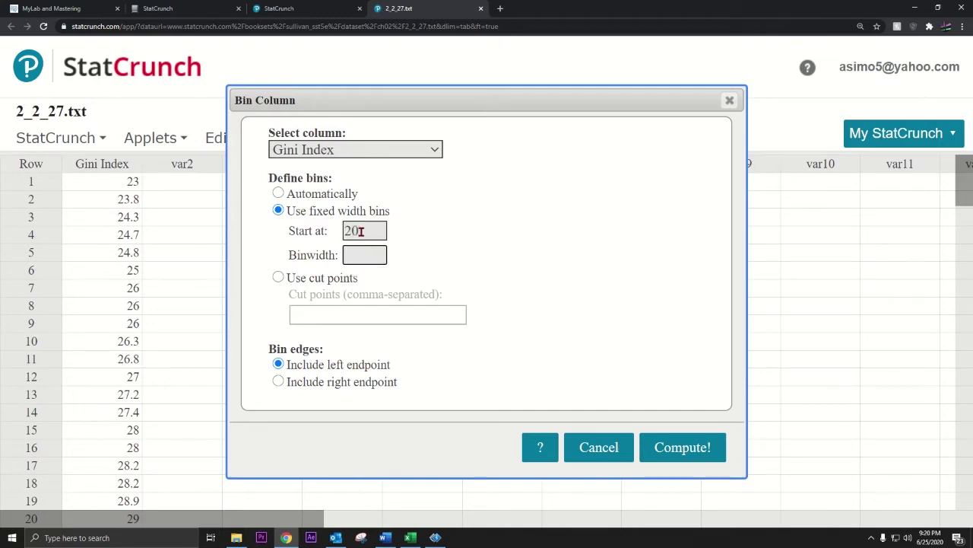
pyautogui.click(410, 538)
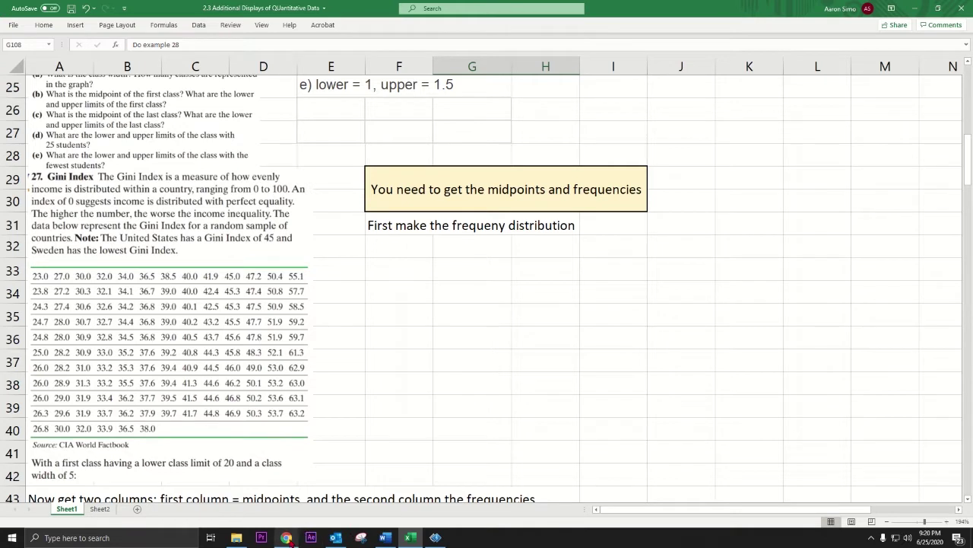
pyautogui.click(287, 538)
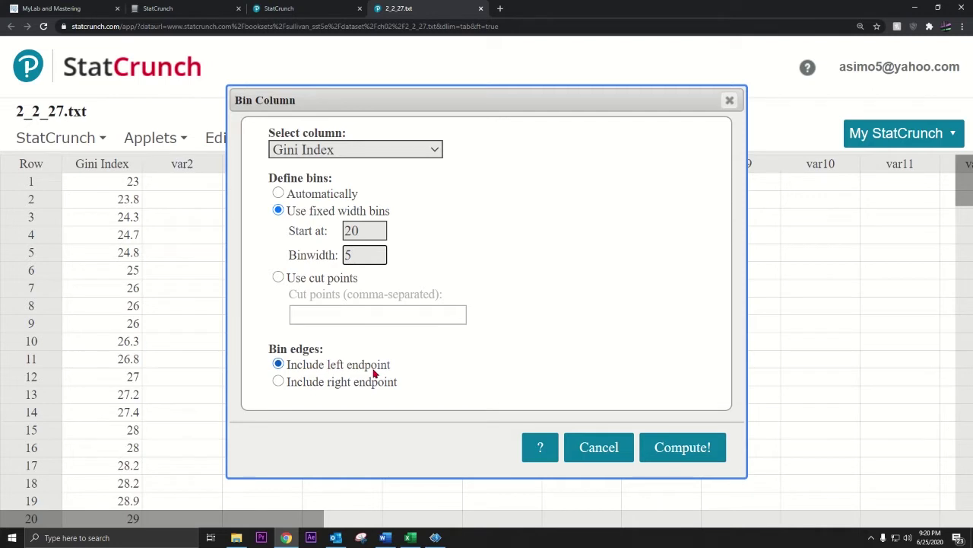
pyautogui.click(648, 448)
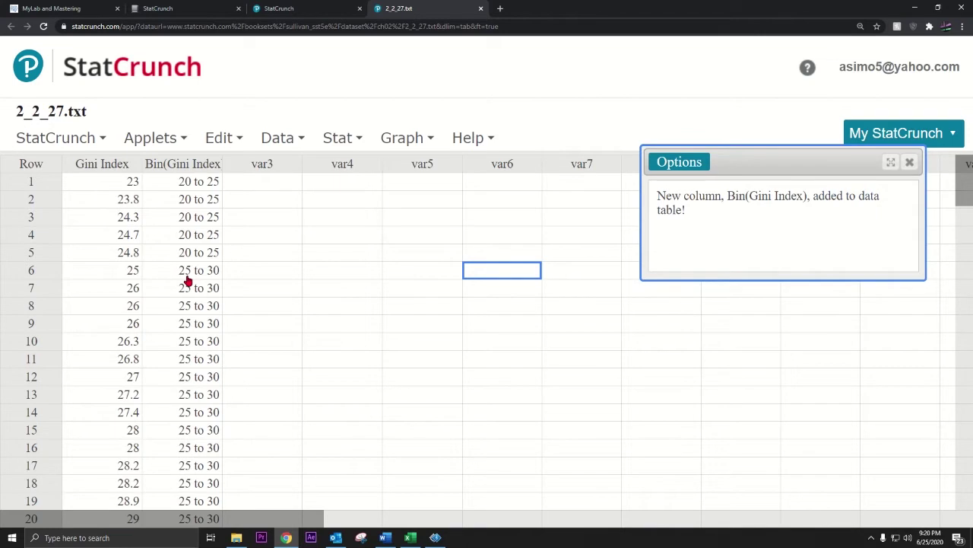
# Compute a frequency table for the Bin(Gini Index) column with Frequency as the only statistic.
pyautogui.moveTo(340, 145)
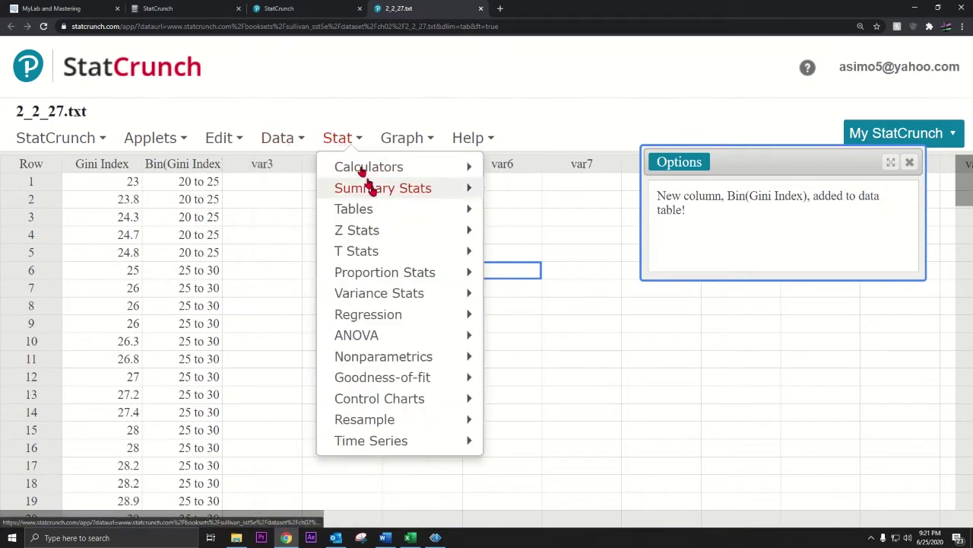
pyautogui.moveTo(354, 209)
pyautogui.click(498, 211)
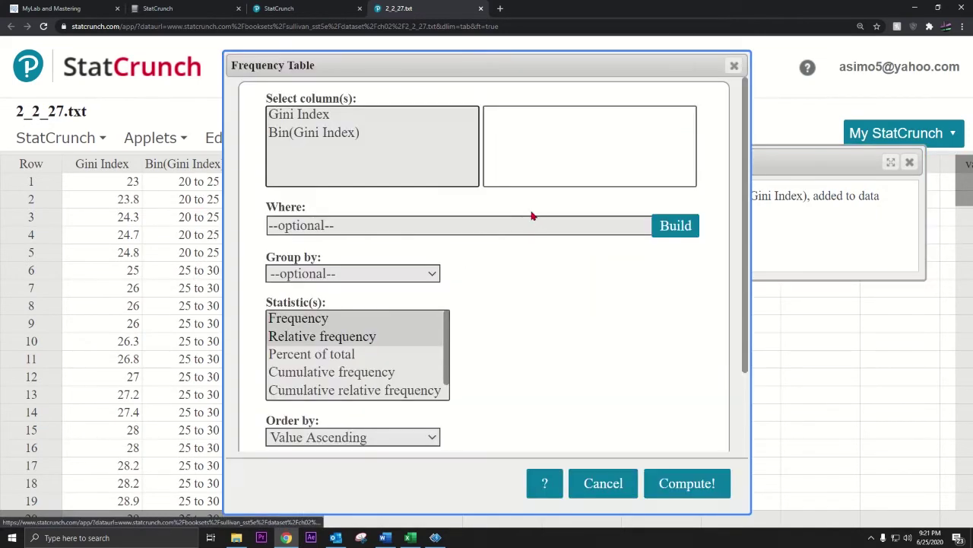
pyautogui.click(316, 135)
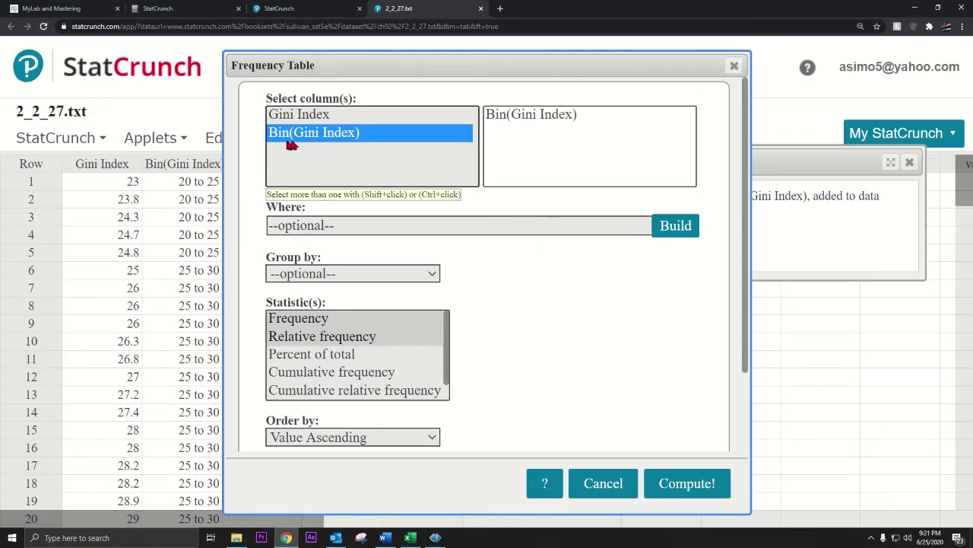
pyautogui.click(323, 337)
pyautogui.click(323, 321)
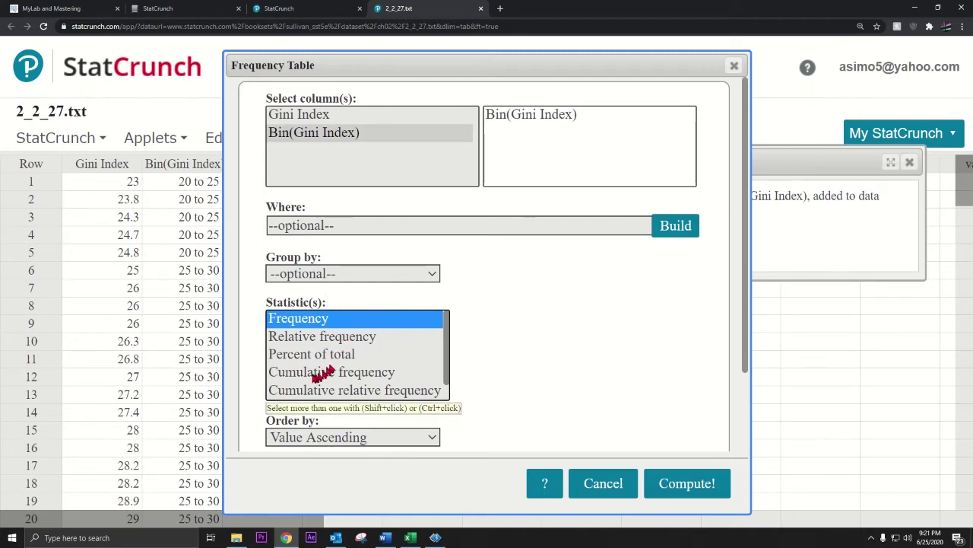
pyautogui.click(321, 374)
pyautogui.click(317, 319)
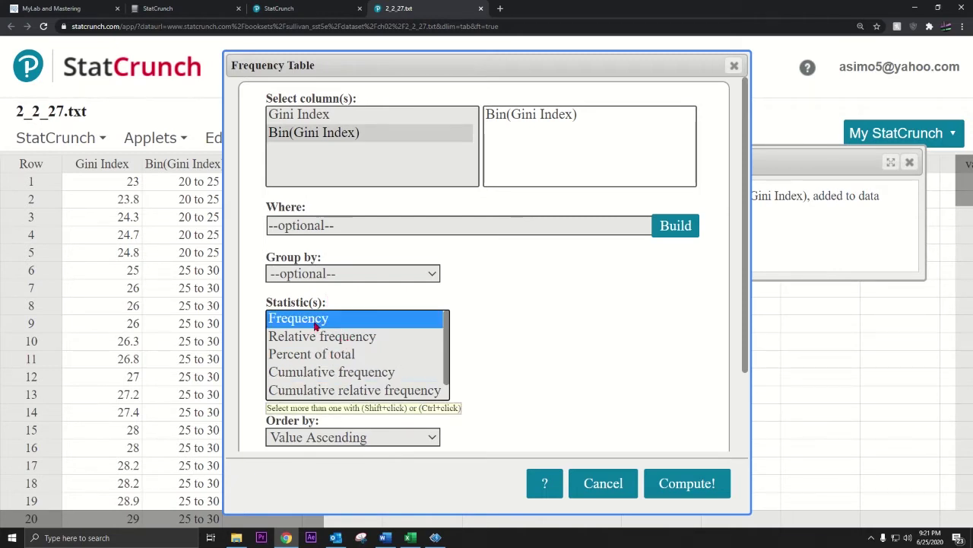
pyautogui.click(307, 276)
pyautogui.click(307, 278)
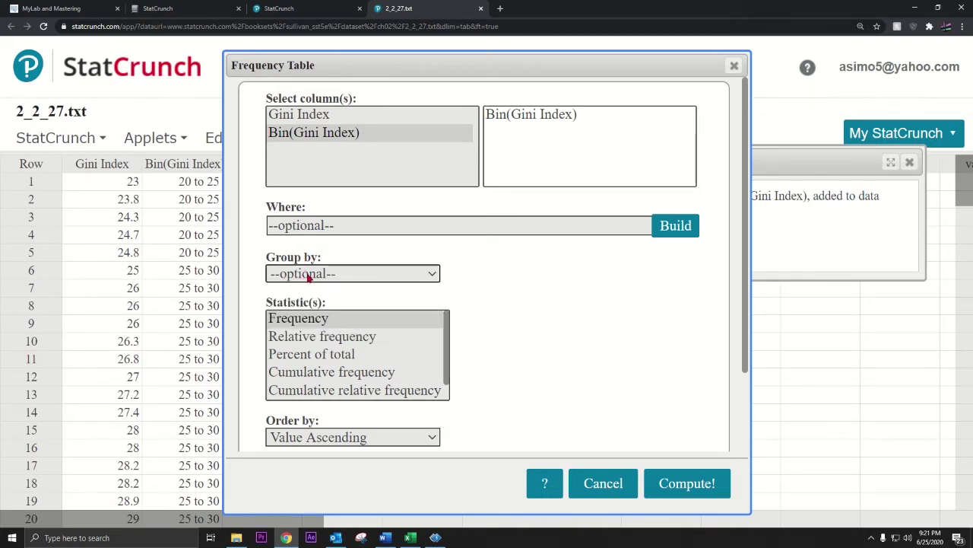
pyautogui.scroll(-2, 309, 278)
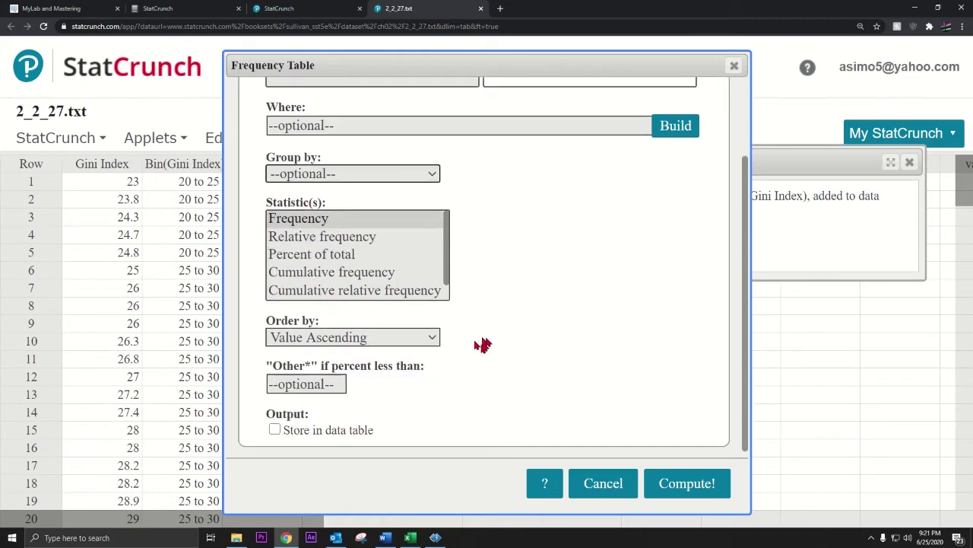
pyautogui.click(689, 482)
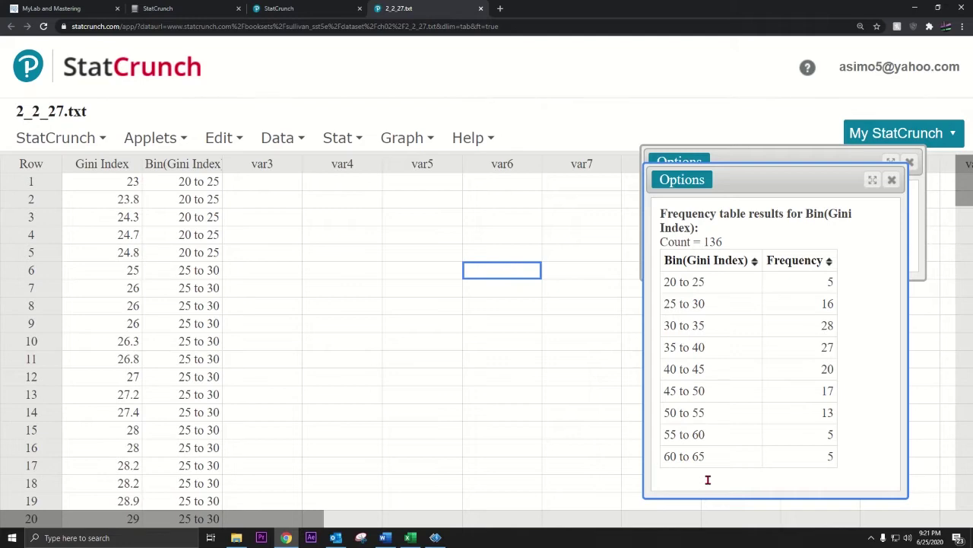
# Review the class midpoint and frequency polygon definitions in the Excel worksheet, and return to StatCrunch.
pyautogui.click(410, 537)
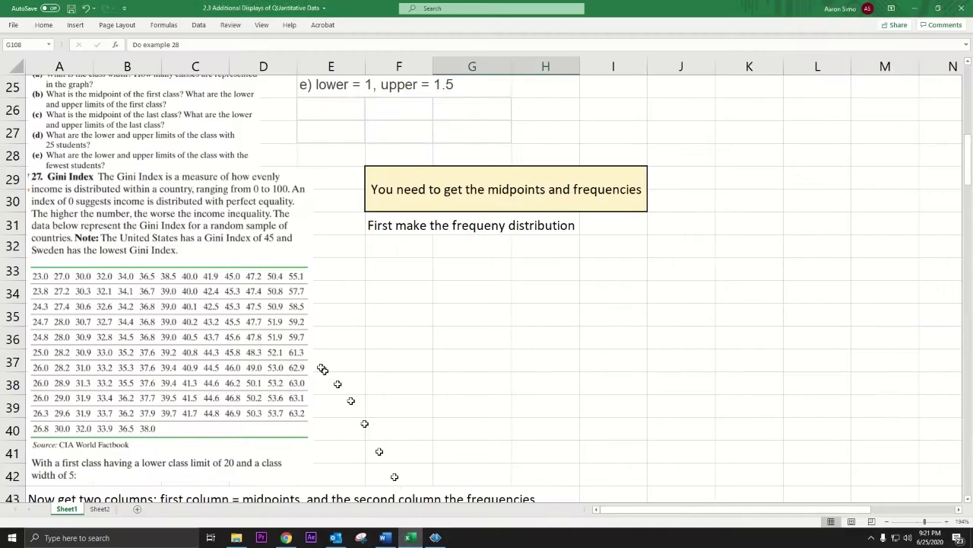
pyautogui.scroll(2, 279, 334)
pyautogui.scroll(4, 278, 335)
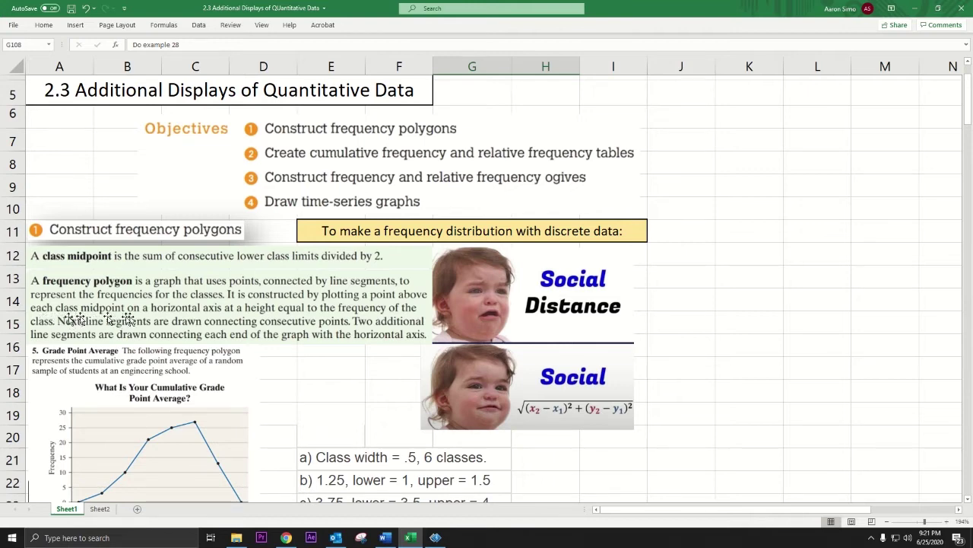
pyautogui.click(286, 537)
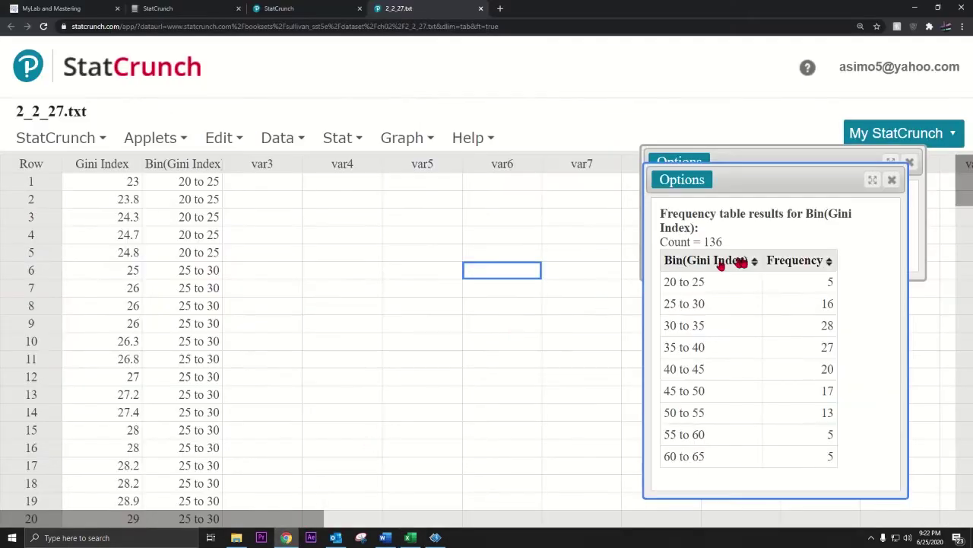
# Copy the class ranges and frequencies from the results table into var4 and var5, starting at row 2.
pyautogui.moveTo(663, 282); pyautogui.dragTo(835, 456)
pyautogui.hotkey('ctrl', 'c')
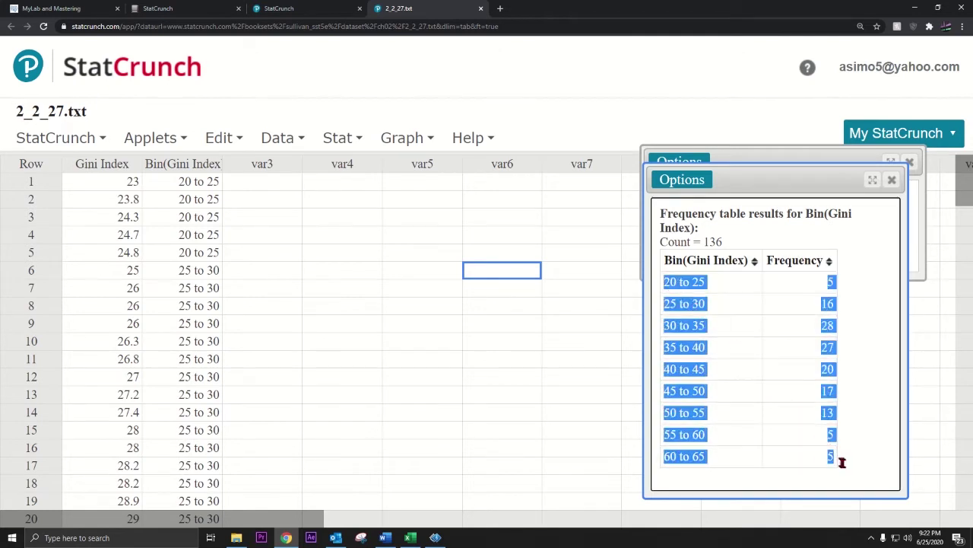
pyautogui.click(354, 200)
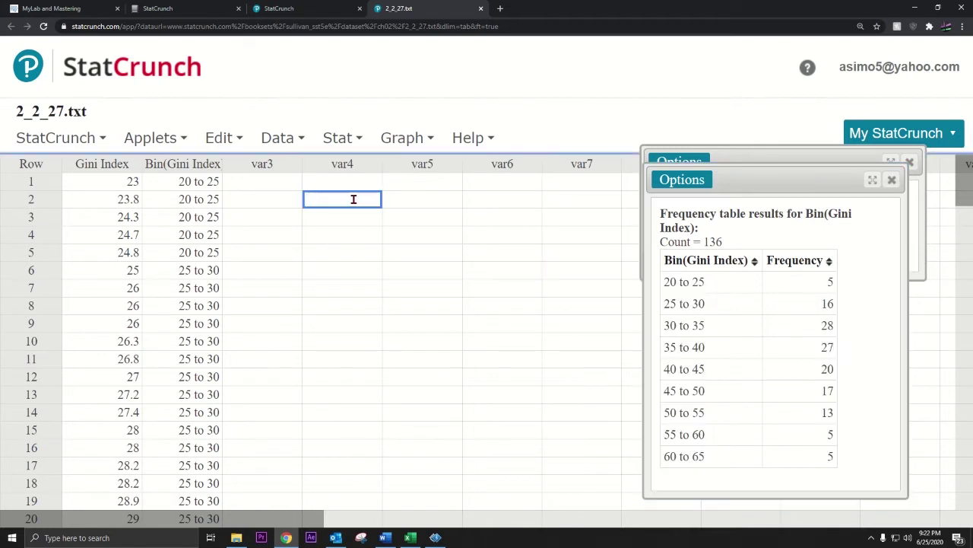
pyautogui.hotkey('ctrl', 'v')
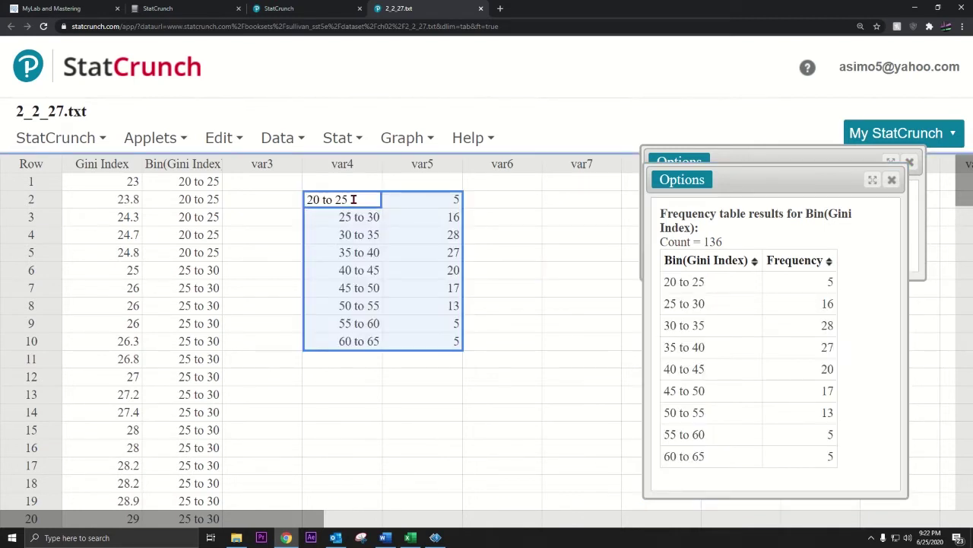
pyautogui.click(372, 181)
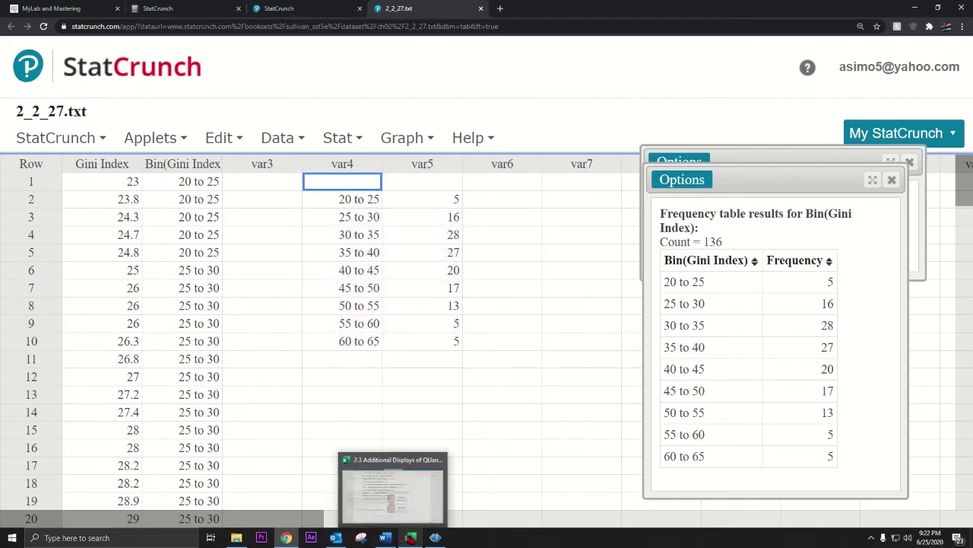
# Examine how the grade point average polygon meets the horizontal axis in the Excel worksheet, and return to StatCrunch.
pyautogui.click(410, 537)
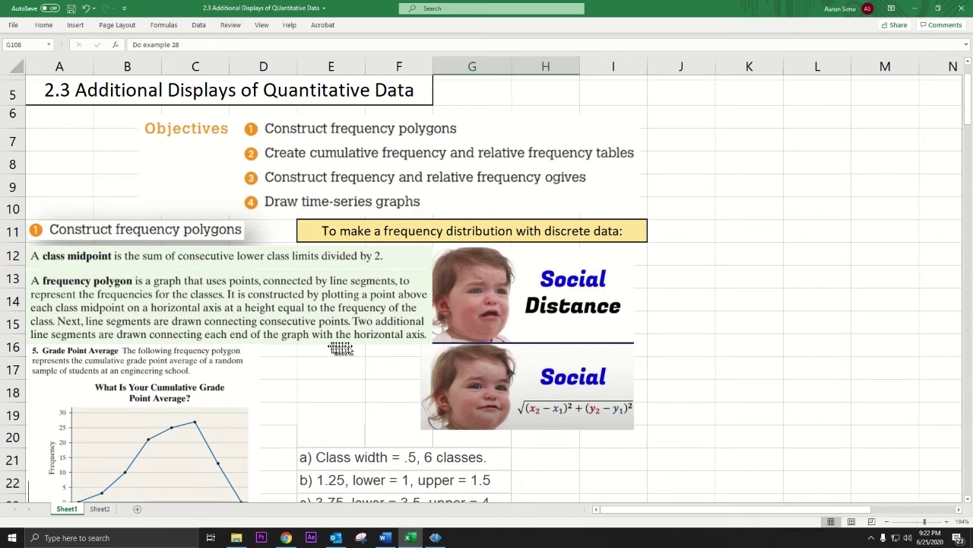
pyautogui.scroll(-2, 332, 371)
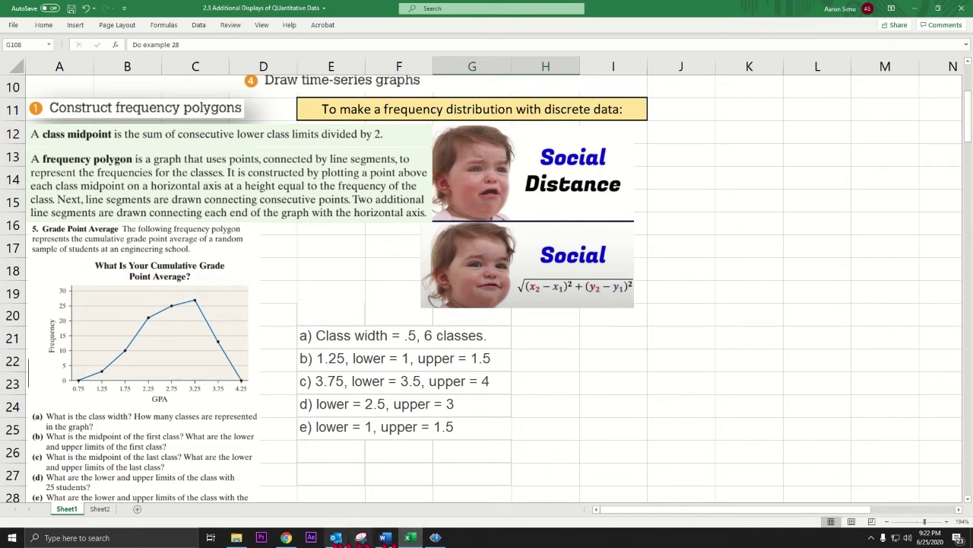
pyautogui.click(286, 538)
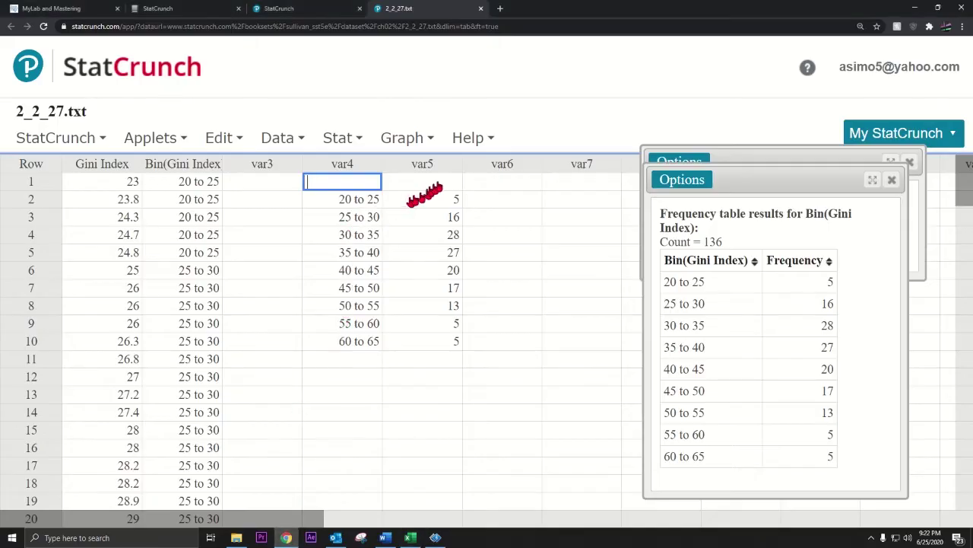
# Enter a frequency of 0 in var5 at row 1 and row 11, before and after the copied frequencies.
pyautogui.write('0')
pyautogui.click(453, 359)
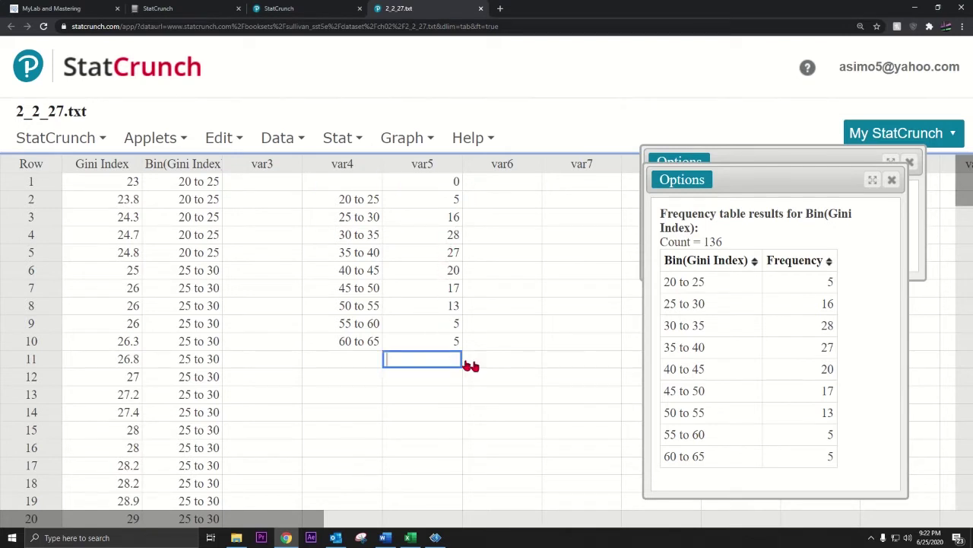
pyautogui.write('0')
# Replace the class ranges in var4, rows 2 to 10, with the midpoints 22.5, 27.5, 32.5, 37.5, 42.5, 47.5, 52.5, 57.5 and 62.5.
pyautogui.click(359, 199)
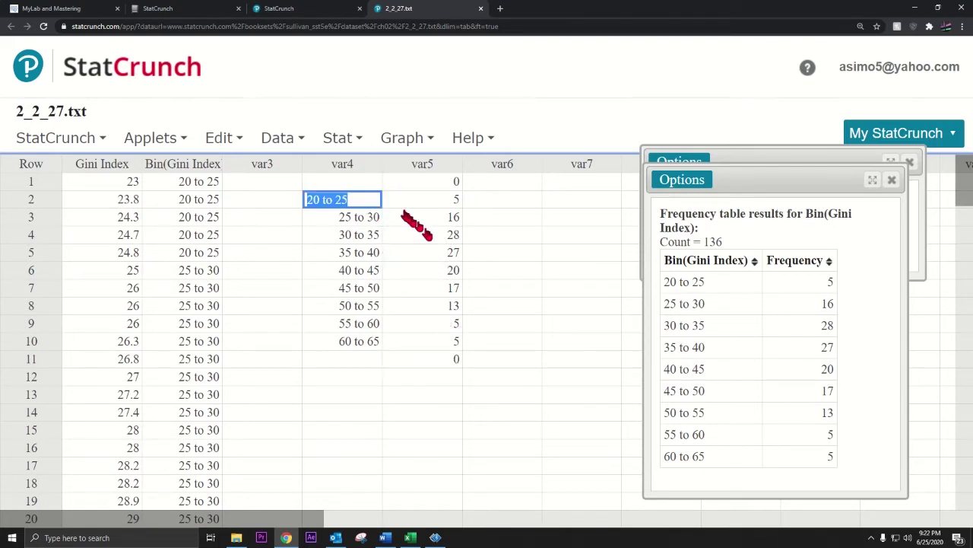
pyautogui.write('22.5')
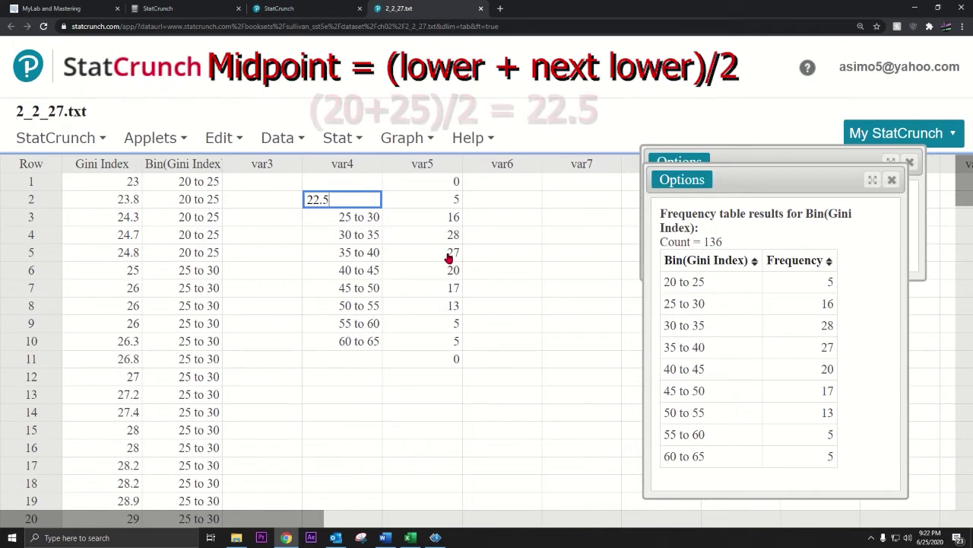
pyautogui.press('Return')
pyautogui.write('2')
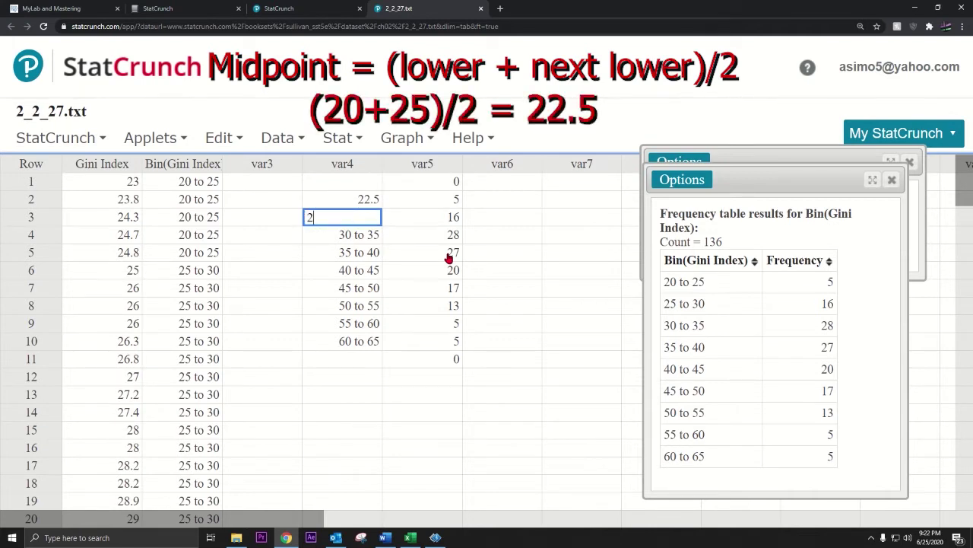
pyautogui.write('7.5')
pyautogui.press('Return')
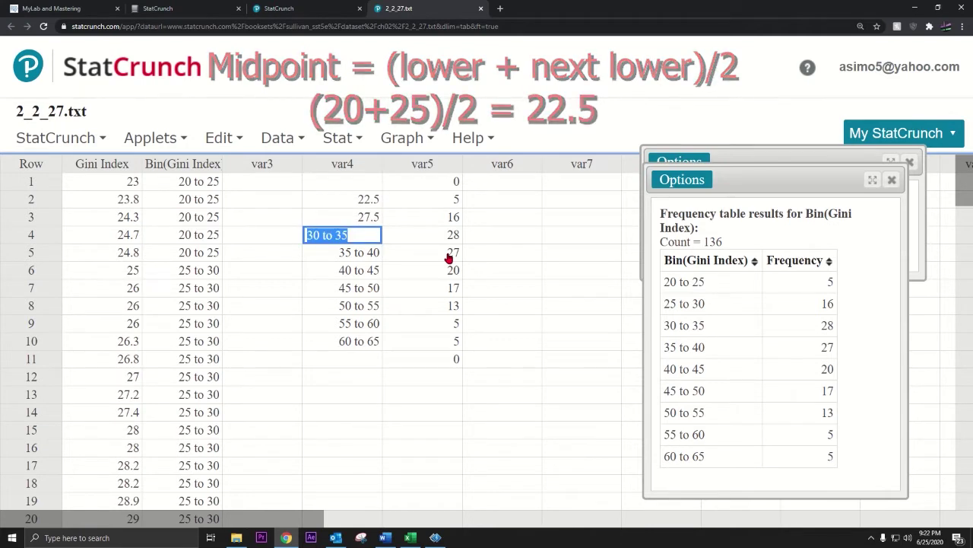
pyautogui.write('32.5')
pyautogui.press('Return')
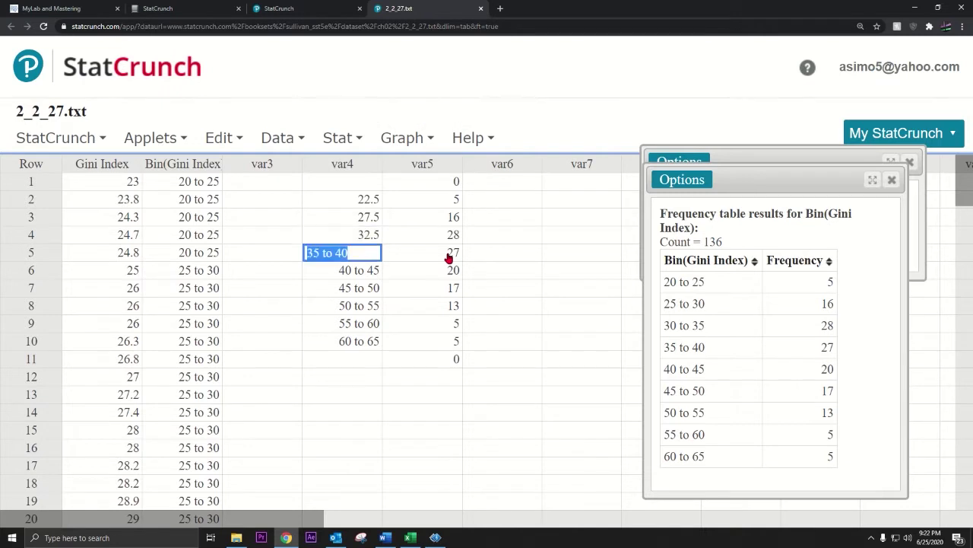
pyautogui.write('37.5')
pyautogui.press('Return')
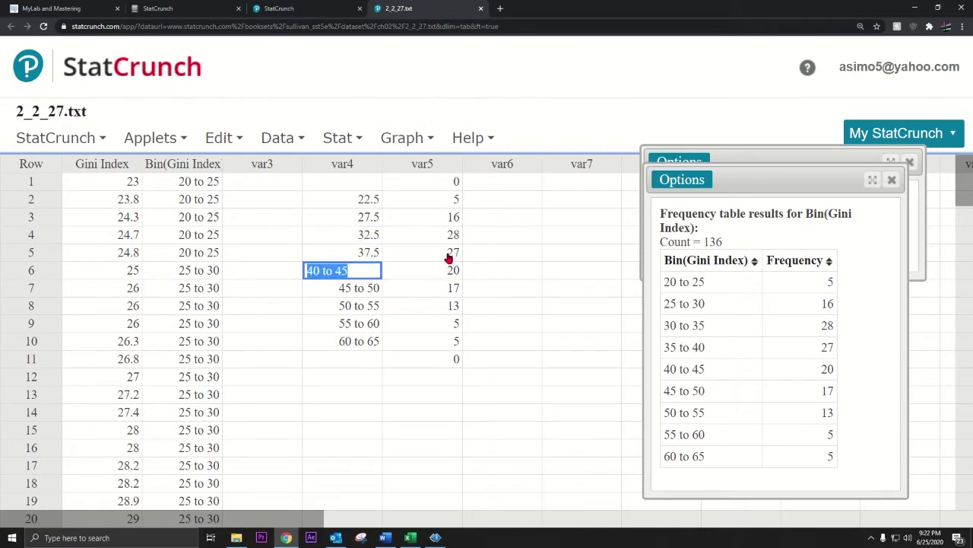
pyautogui.write('42.5')
pyautogui.press('Return')
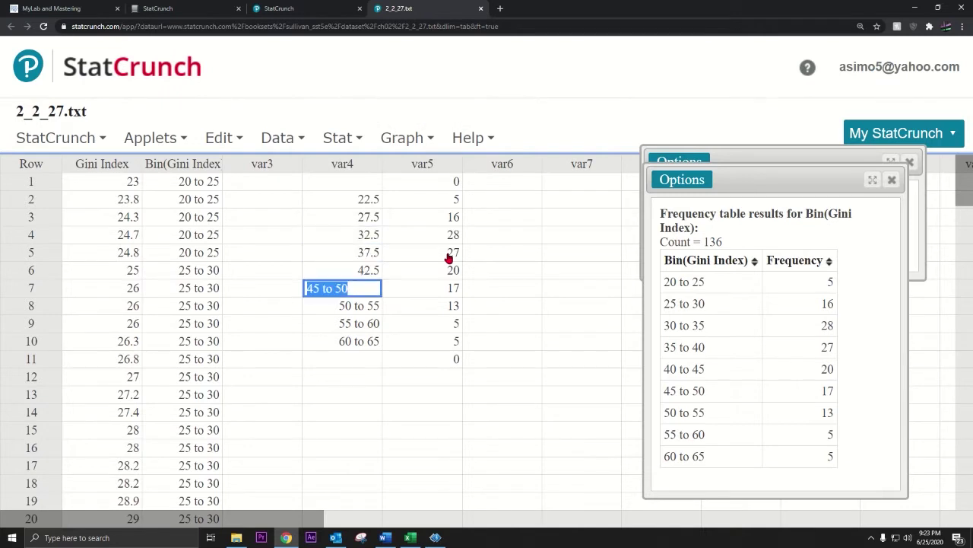
pyautogui.write('47.5')
pyautogui.press('Return')
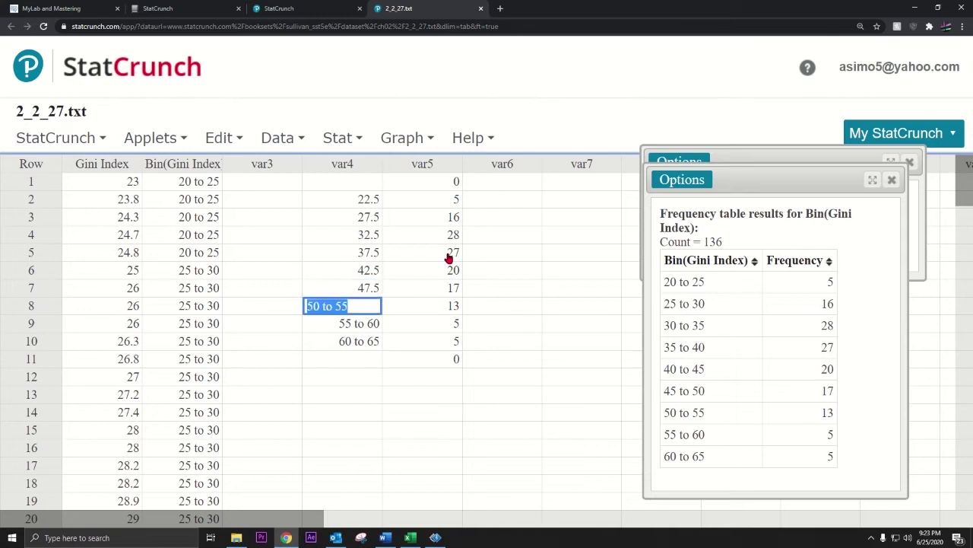
pyautogui.write('52.')
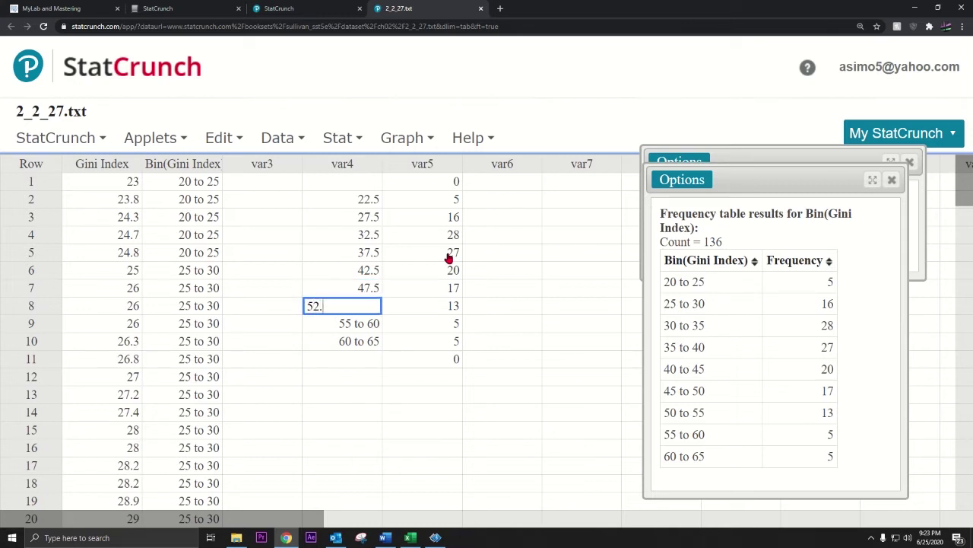
pyautogui.write('5')
pyautogui.press('Return')
pyautogui.write('57.')
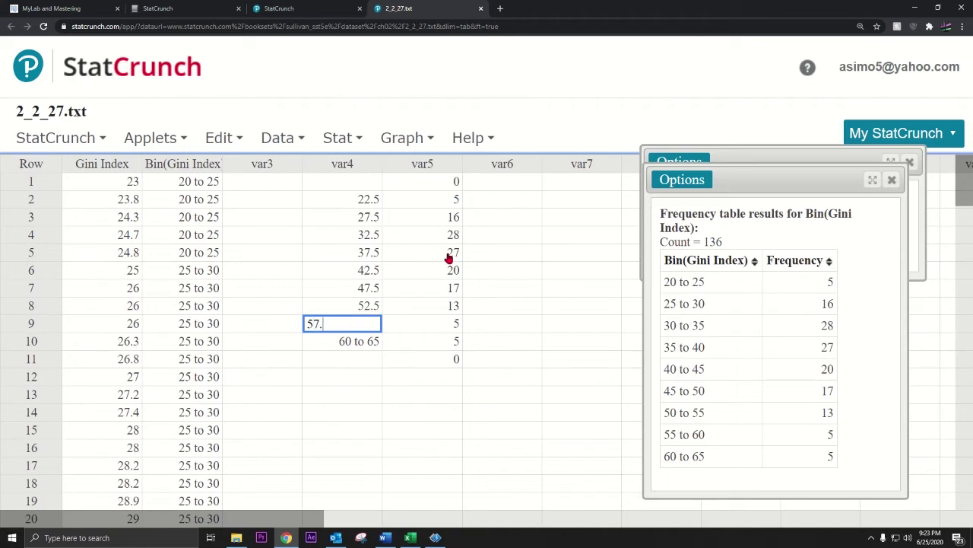
pyautogui.write('5')
pyautogui.press('Return')
pyautogui.write('6')
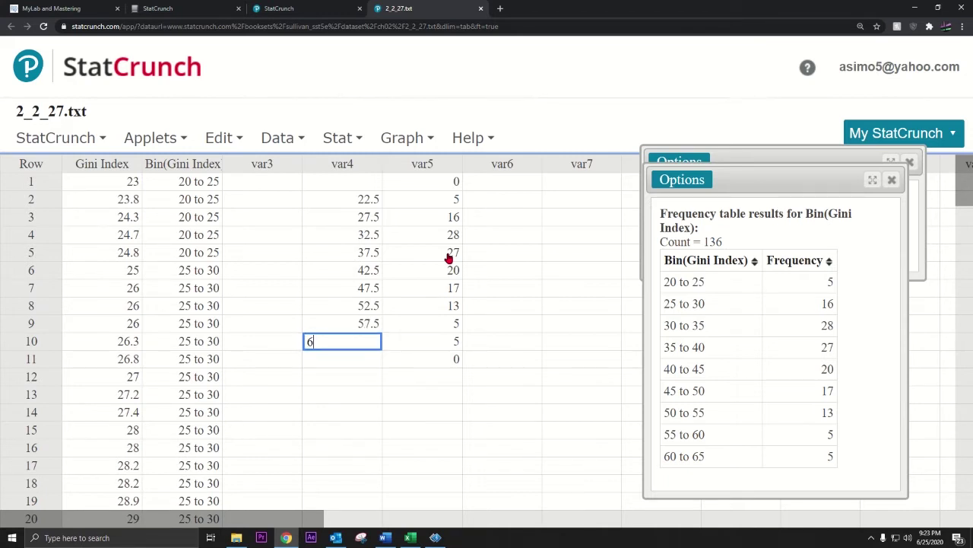
pyautogui.write('2.5')
pyautogui.press('Return')
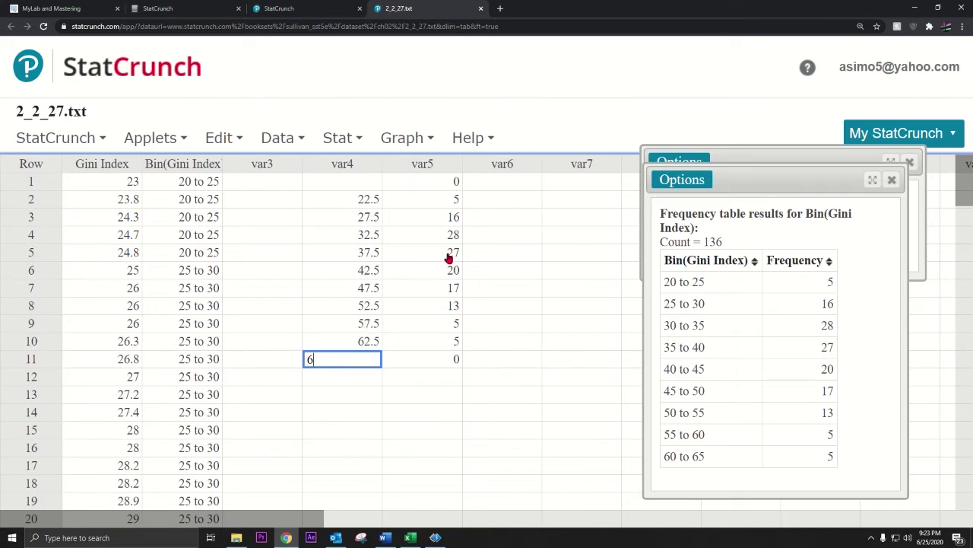
# Add the end midpoints to var4: 67.5 in row 11 and 17.5 in row 1.
pyautogui.press('Up')
pyautogui.press('Up')
pyautogui.press('Up')
pyautogui.press('Up')
pyautogui.press('Up')
pyautogui.press('Up')
pyautogui.press('Up')
pyautogui.press('Up')
pyautogui.press('Up')
pyautogui.press('Up')
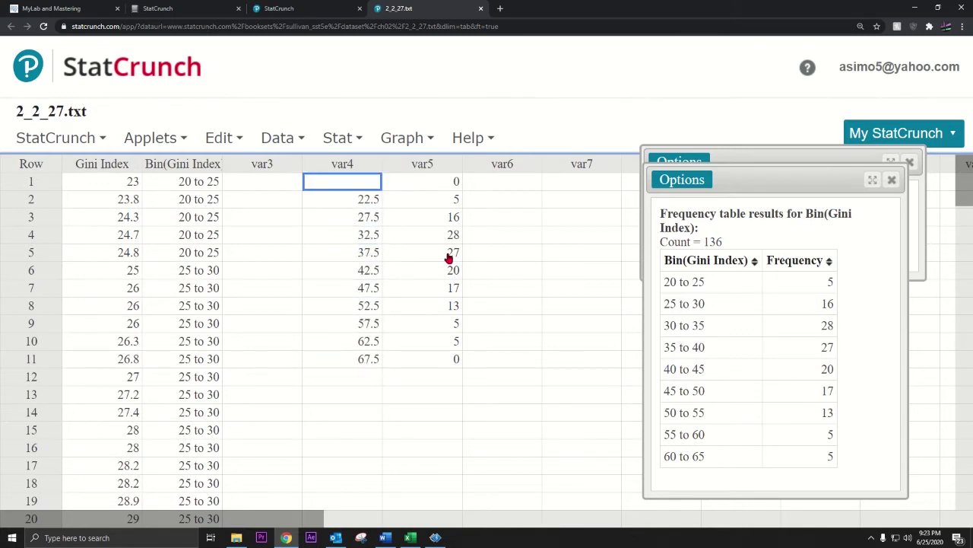
pyautogui.press('Return')
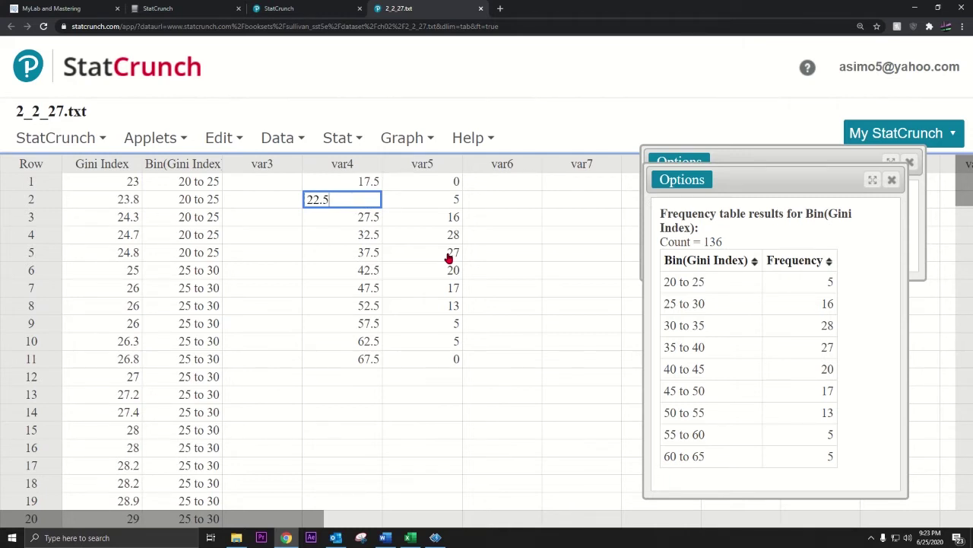
pyautogui.click(499, 267)
pyautogui.click(346, 182)
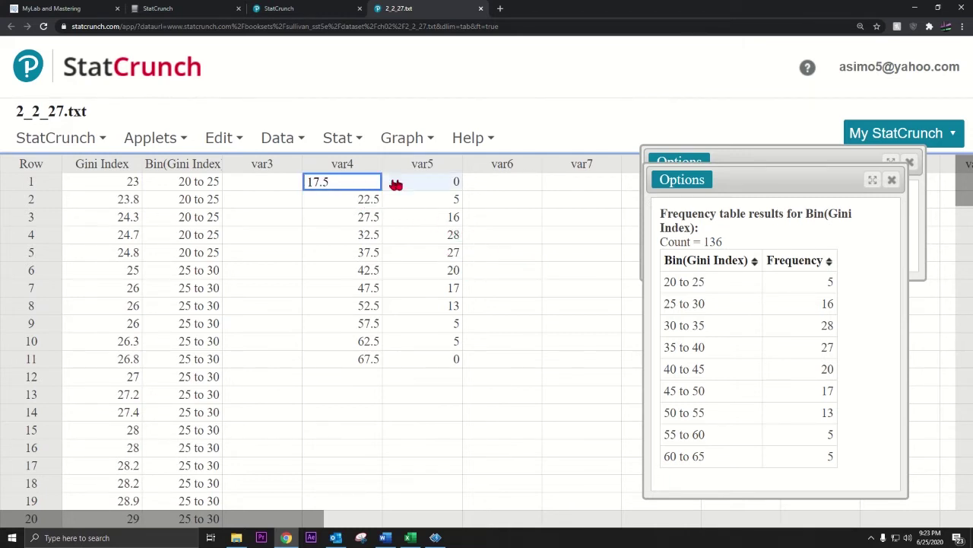
pyautogui.moveTo(395, 184); pyautogui.dragTo(445, 346)
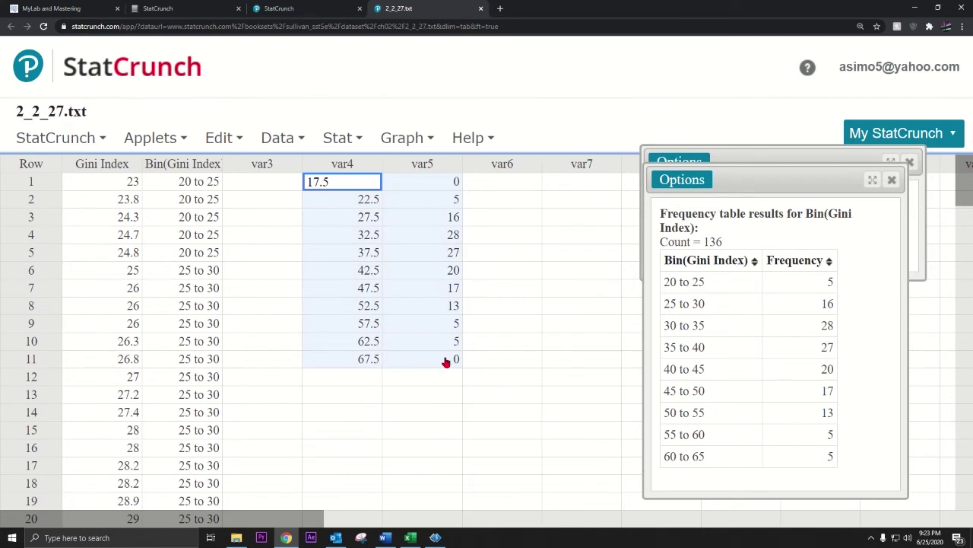
pyautogui.moveTo(446, 362); pyautogui.dragTo(446, 362)
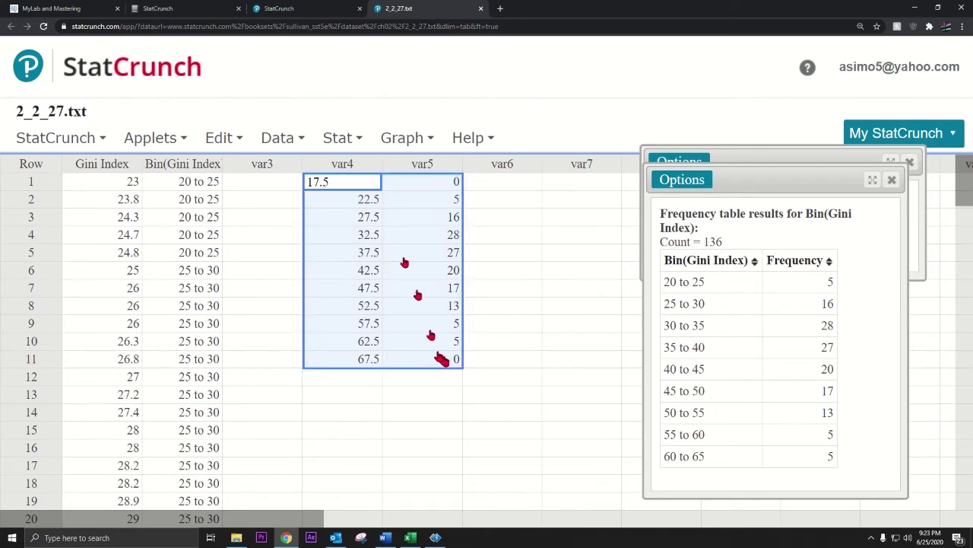
pyautogui.click(401, 139)
pyautogui.moveTo(452, 218)
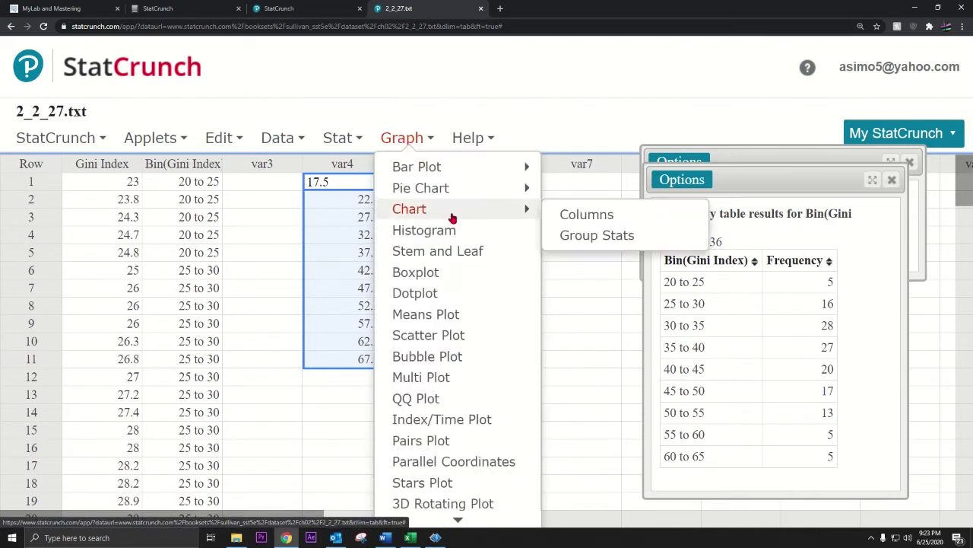
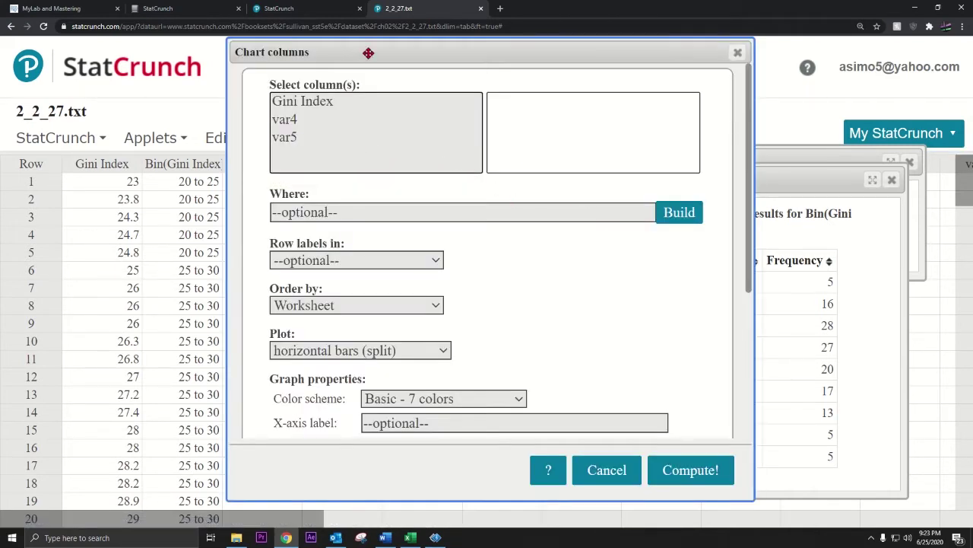
pyautogui.click(740, 53)
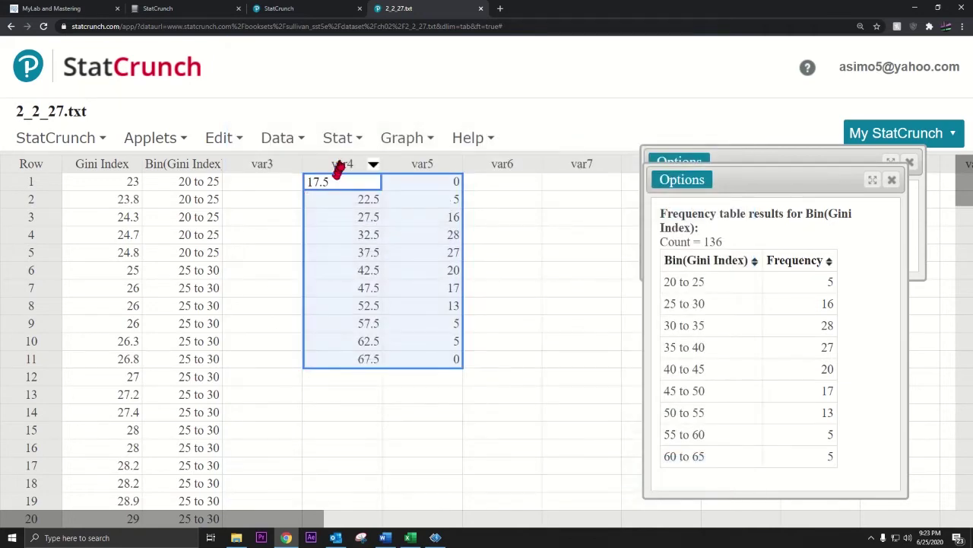
# Rename the var4 column as Midpoint and the var5 column as Frequency.
pyautogui.click(340, 161)
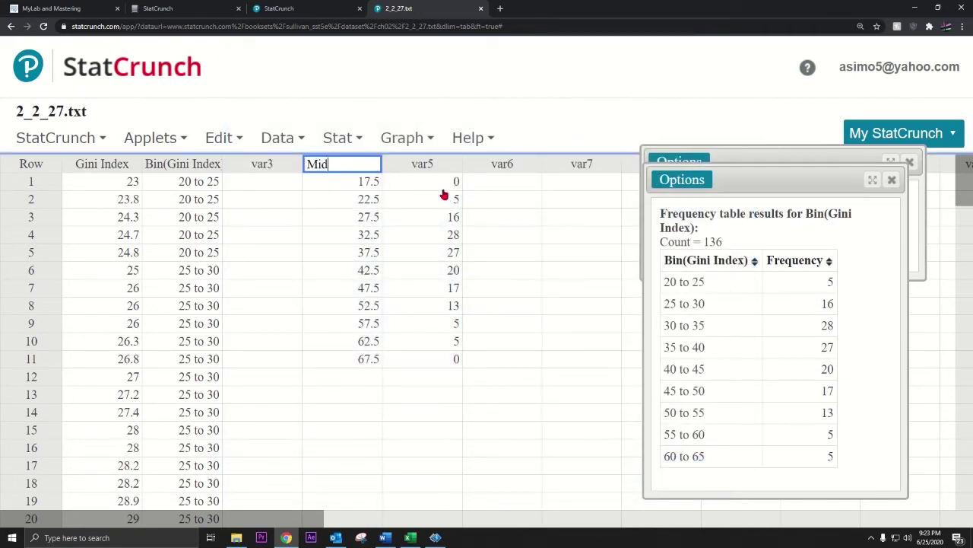
pyautogui.press('Tab')
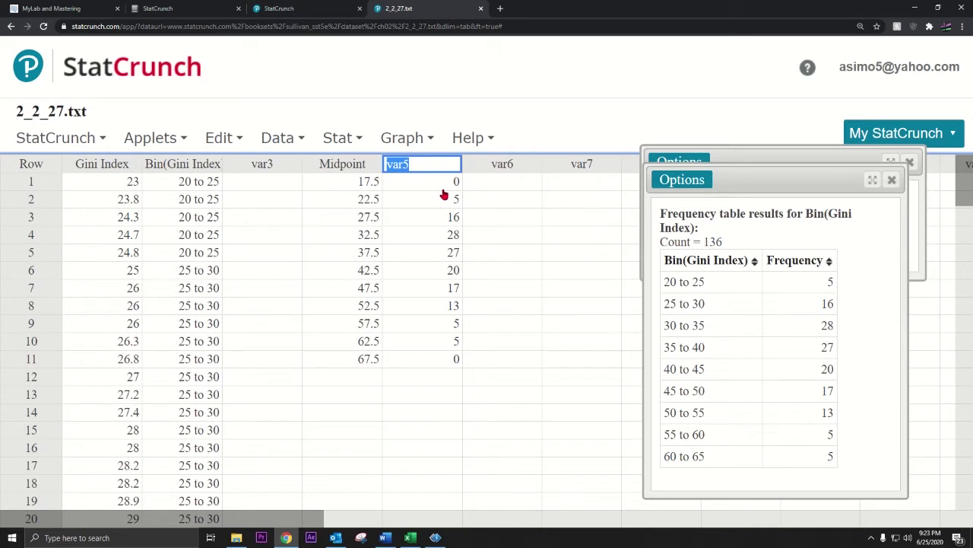
pyautogui.write('Frequency')
pyautogui.press('Return')
# Create a column chart graph of Frequency with Midpoint as row labels, plotted as points with connected lines, and move it clear of the frequency table.
pyautogui.click(400, 138)
pyautogui.click(402, 144)
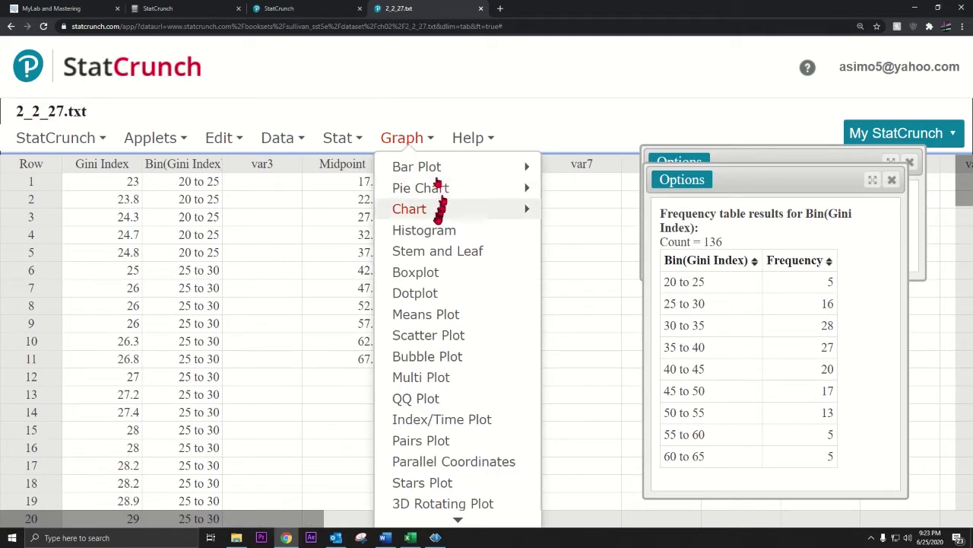
pyautogui.moveTo(465, 219)
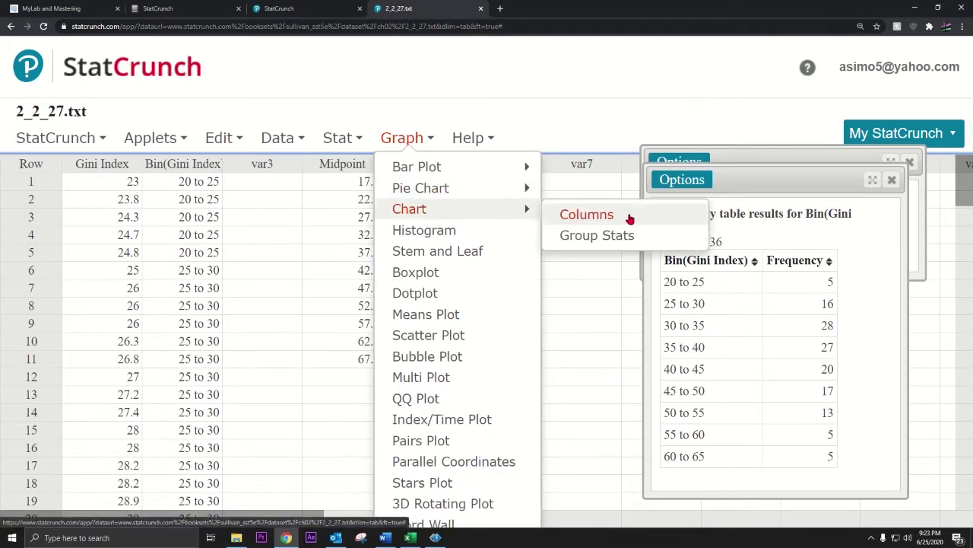
pyautogui.click(628, 219)
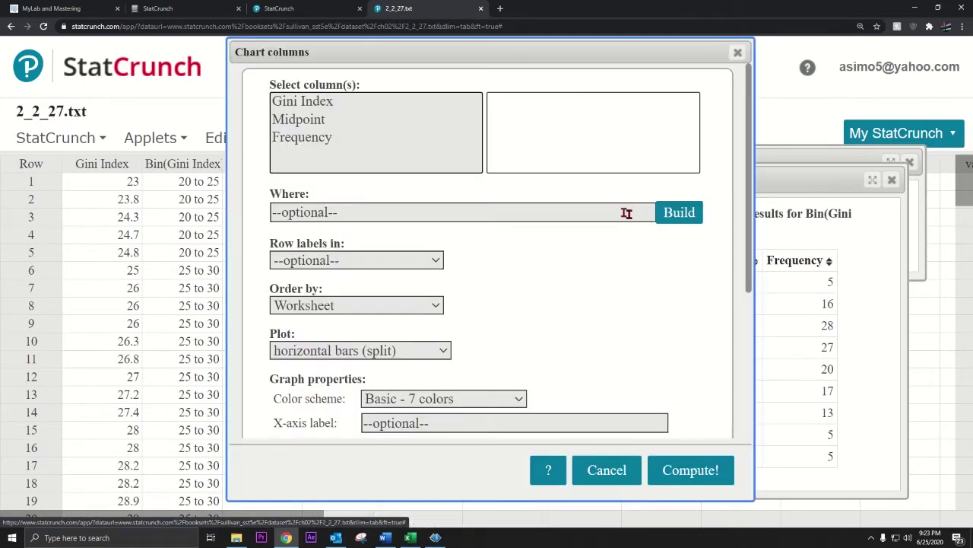
pyautogui.click(329, 145)
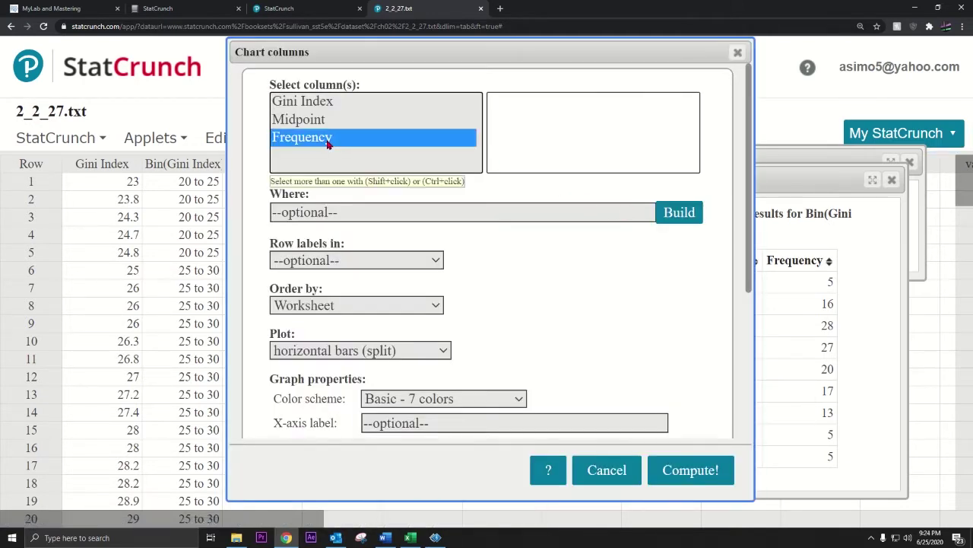
pyautogui.click(346, 263)
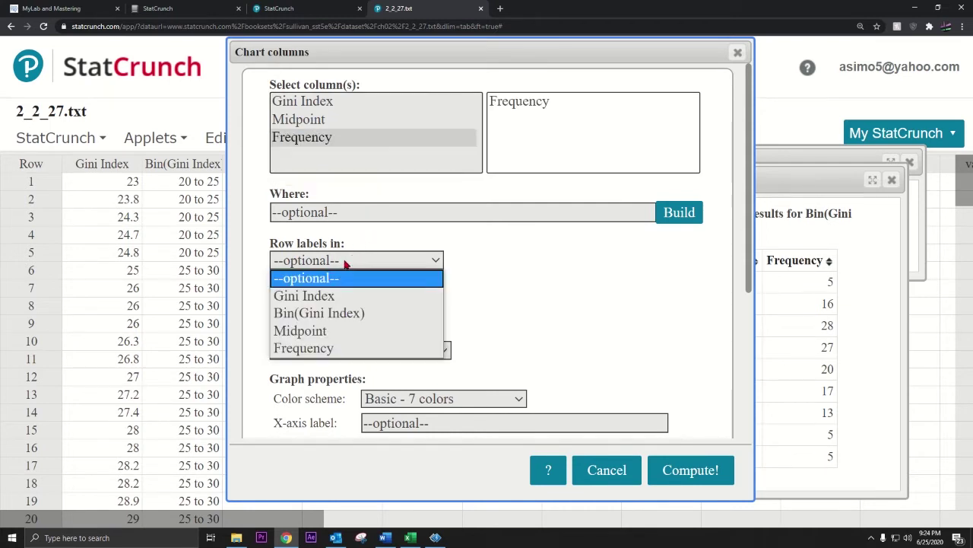
pyautogui.click(327, 330)
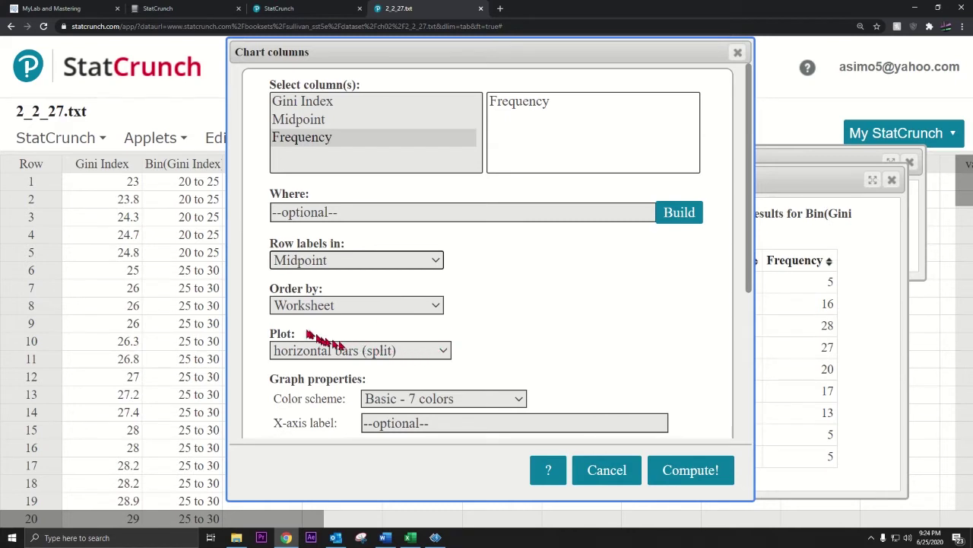
pyautogui.click(329, 352)
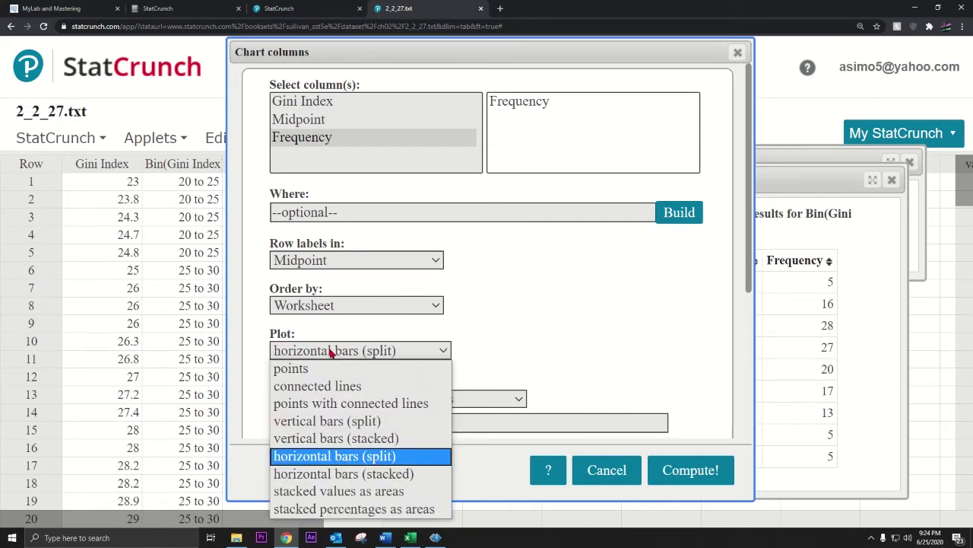
pyautogui.click(328, 405)
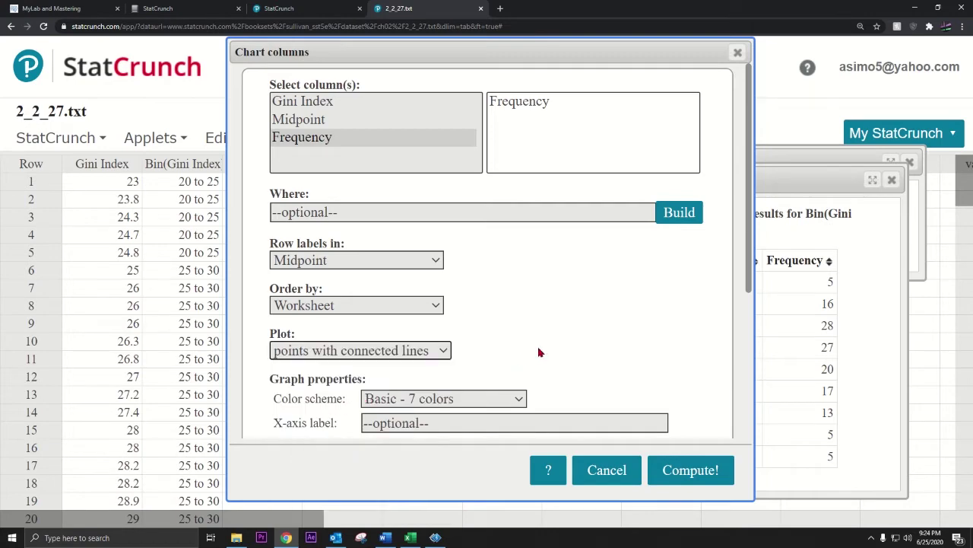
pyautogui.click(674, 469)
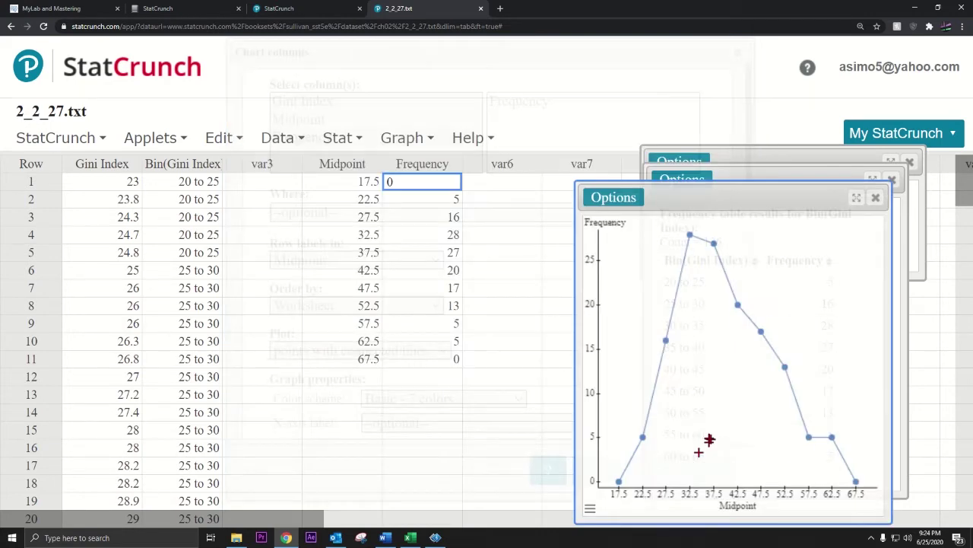
pyautogui.moveTo(700, 200); pyautogui.dragTo(662, 126)
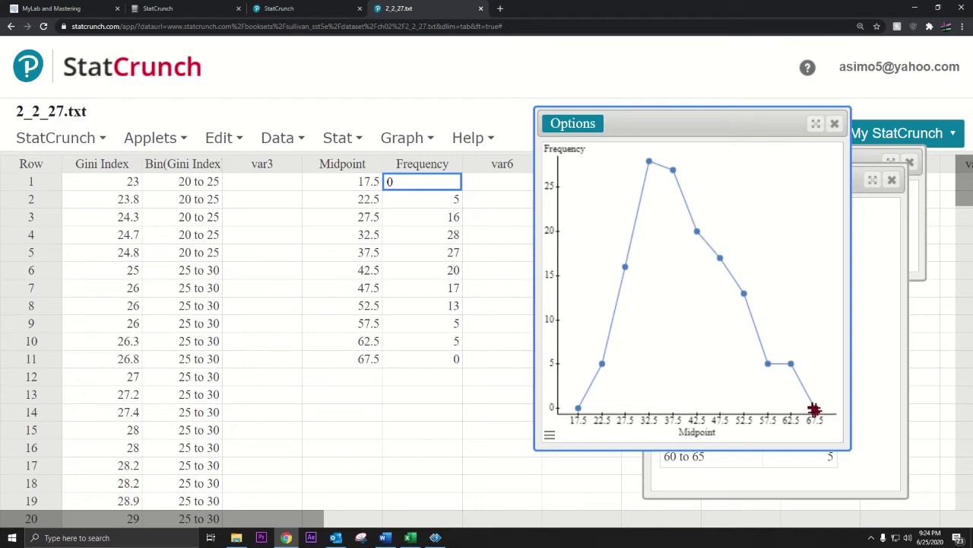
# Give the graph the title "Gini Index for Countries" and the subtitle "Frequency Polygon".
pyautogui.click(551, 436)
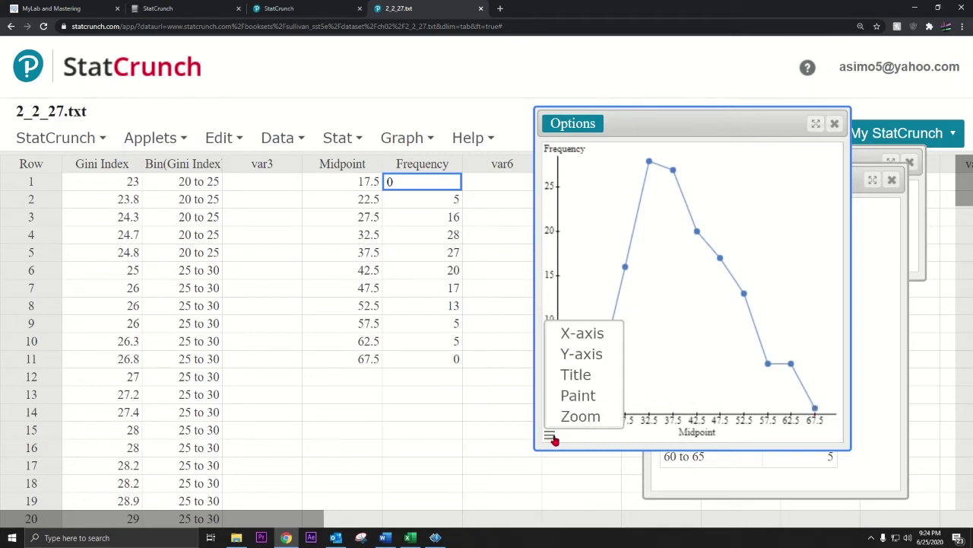
pyautogui.click(589, 373)
pyautogui.click(552, 228)
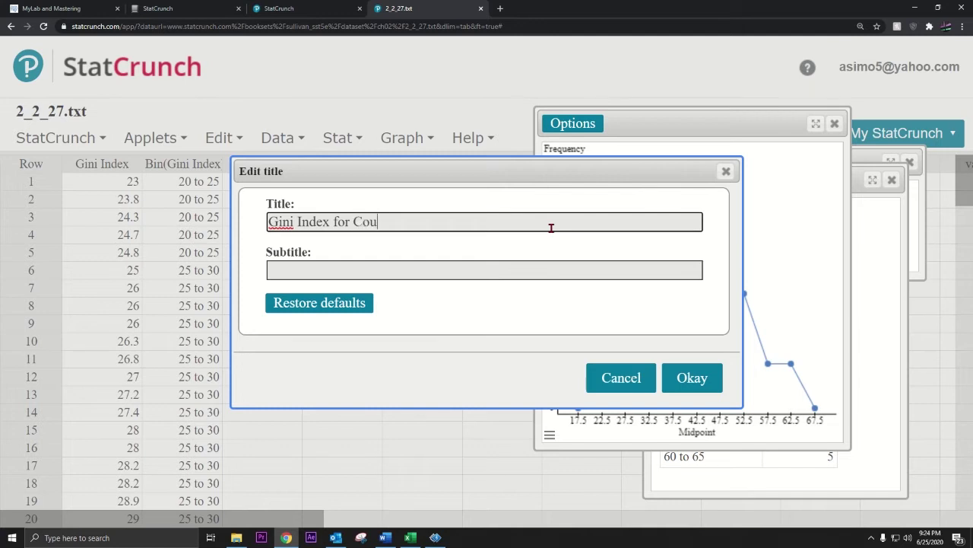
pyautogui.press('Tab')
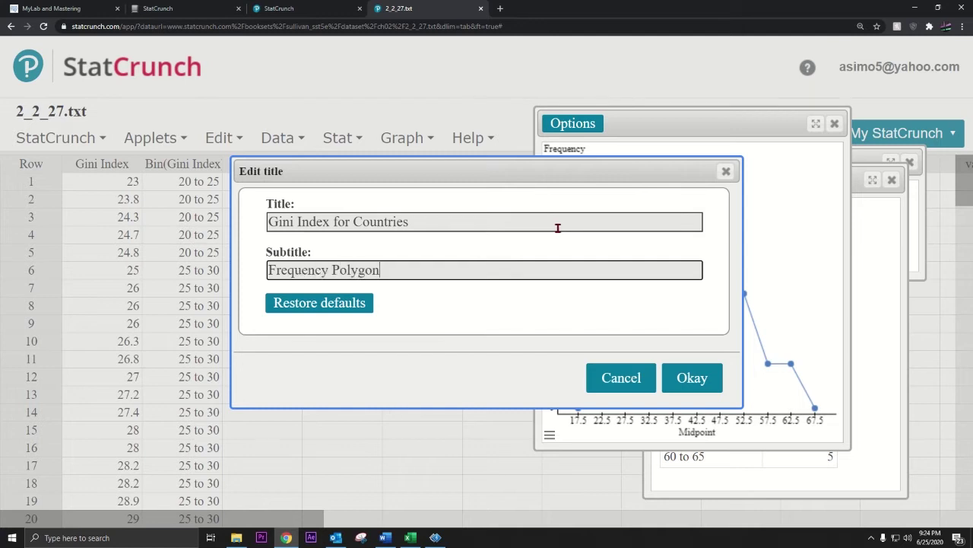
pyautogui.click(705, 381)
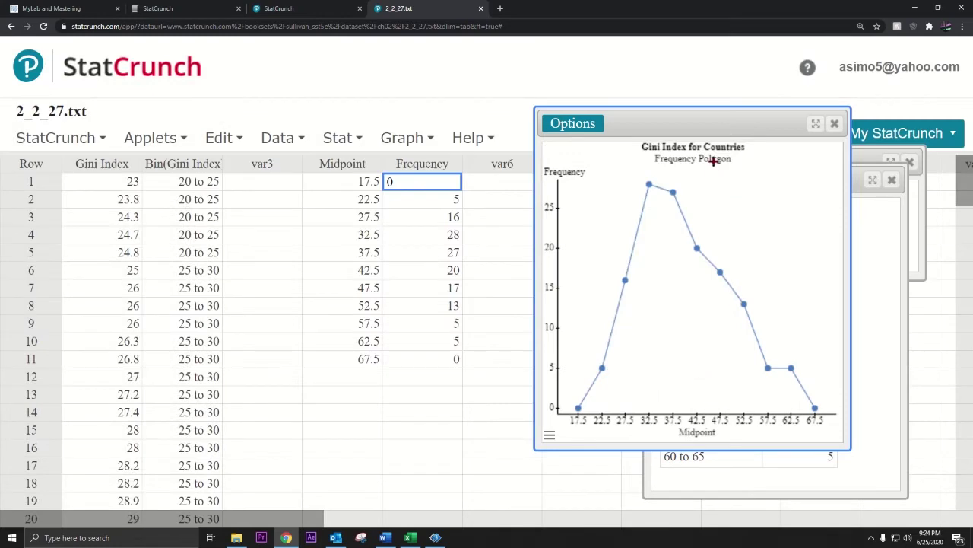
# Copy the frequency polygon as an image and paste it into the Excel worksheet at cell E32, beside the Gini Index exercise.
pyautogui.rightClick(775, 177)
pyautogui.click(801, 199)
pyautogui.click(409, 538)
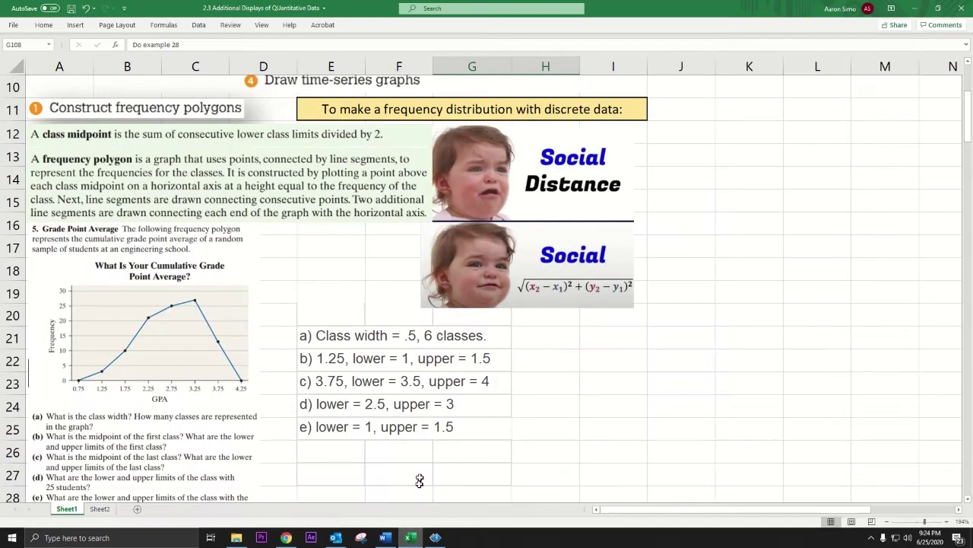
pyautogui.scroll(-4, 532, 357)
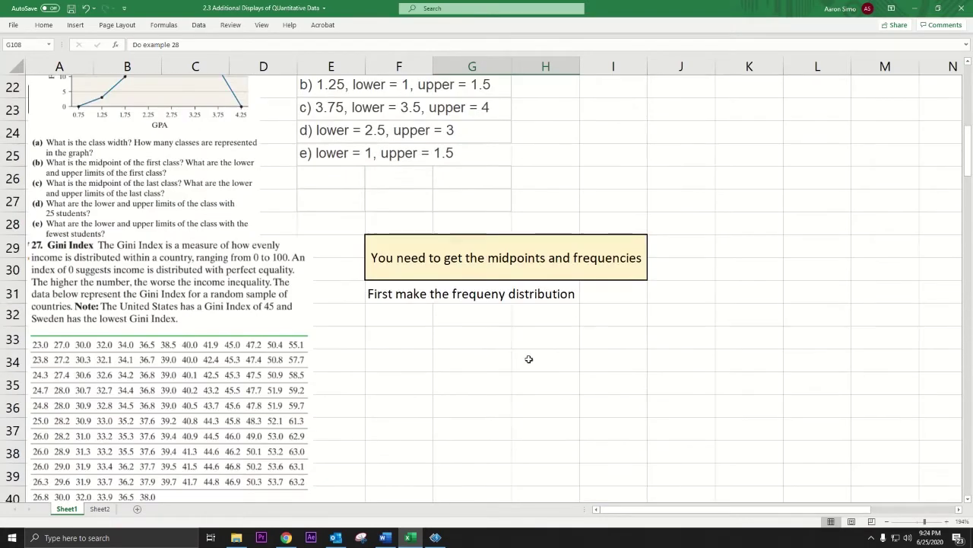
pyautogui.click(355, 318)
pyautogui.hotkey('ctrl', 'v')
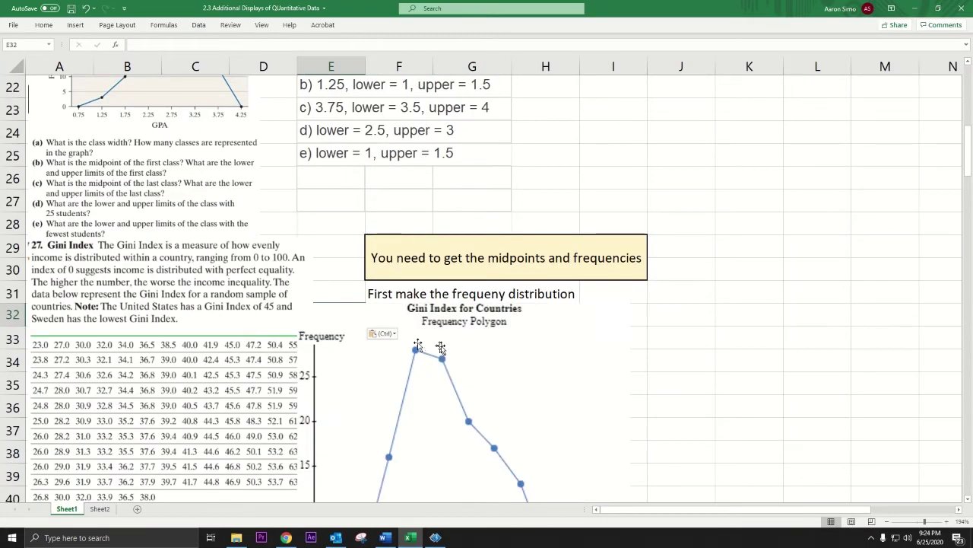
# Shrink the pasted polygon picture and place it below the row 47 note about adding rows with frequency 0.
pyautogui.moveTo(418, 346); pyautogui.dragTo(458, 363)
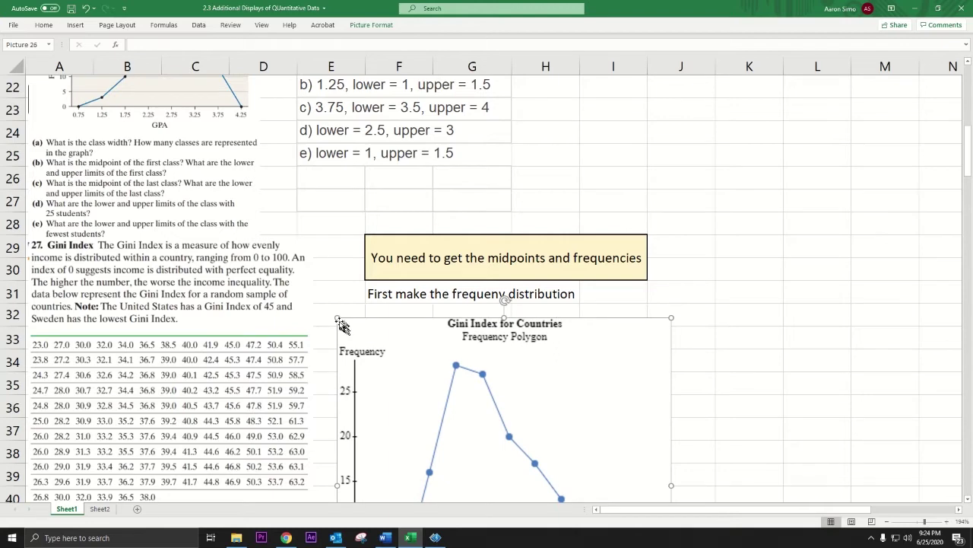
pyautogui.moveTo(335, 319); pyautogui.dragTo(412, 347)
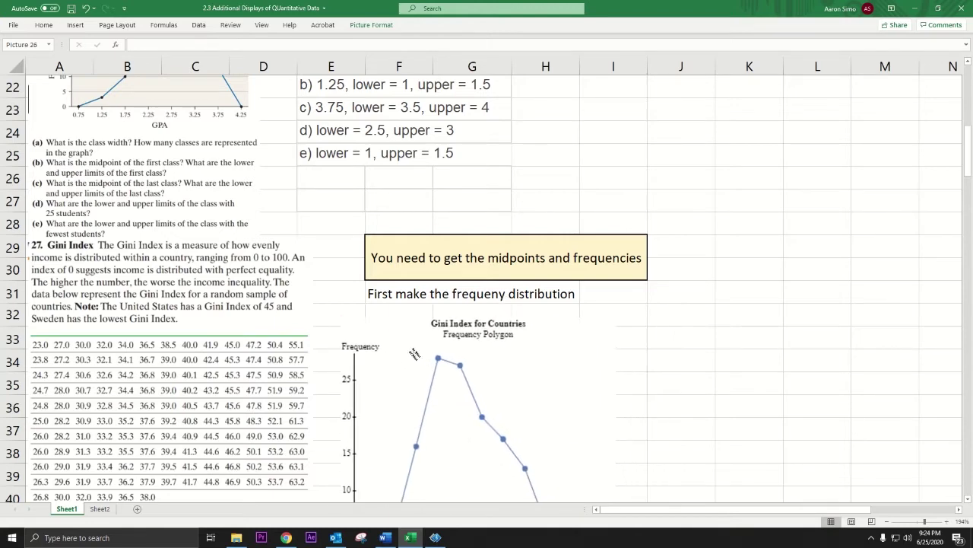
pyautogui.scroll(-3, 643, 327)
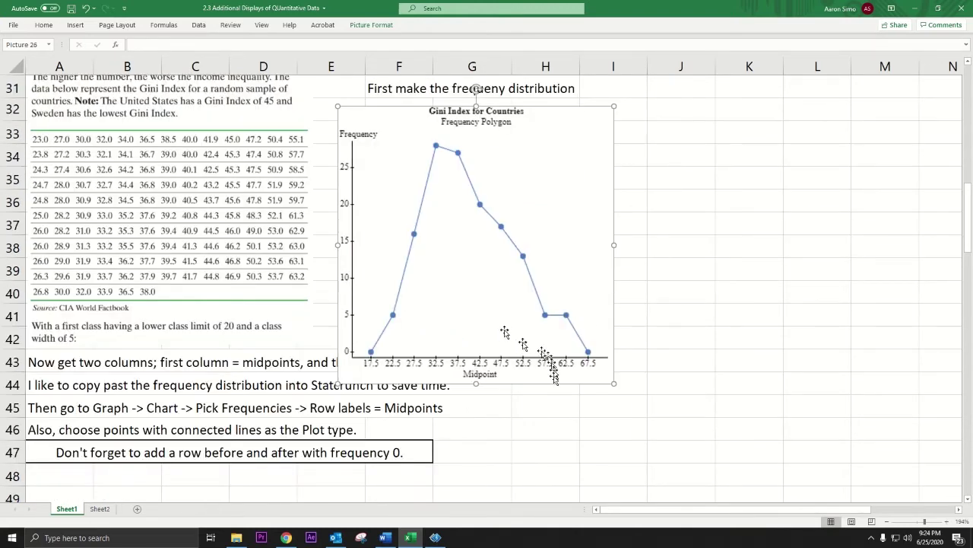
pyautogui.moveTo(612, 383); pyautogui.dragTo(578, 342)
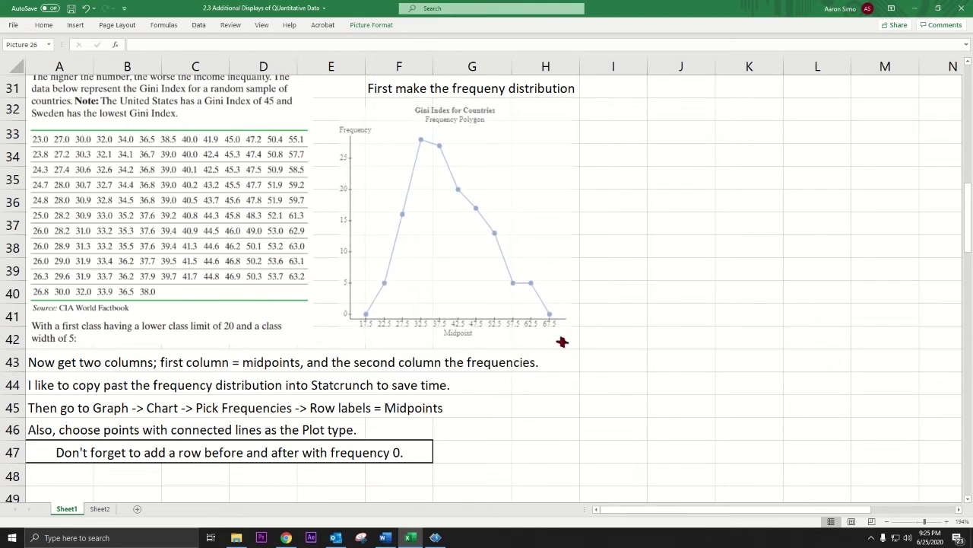
pyautogui.moveTo(442, 275); pyautogui.dragTo(435, 274)
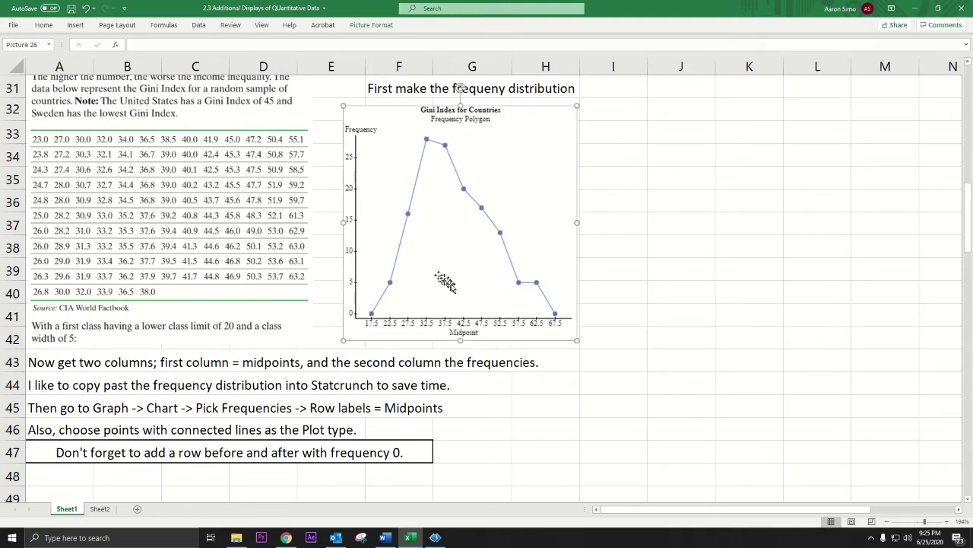
pyautogui.scroll(-2, 444, 280)
pyautogui.moveTo(440, 159); pyautogui.dragTo(279, 476)
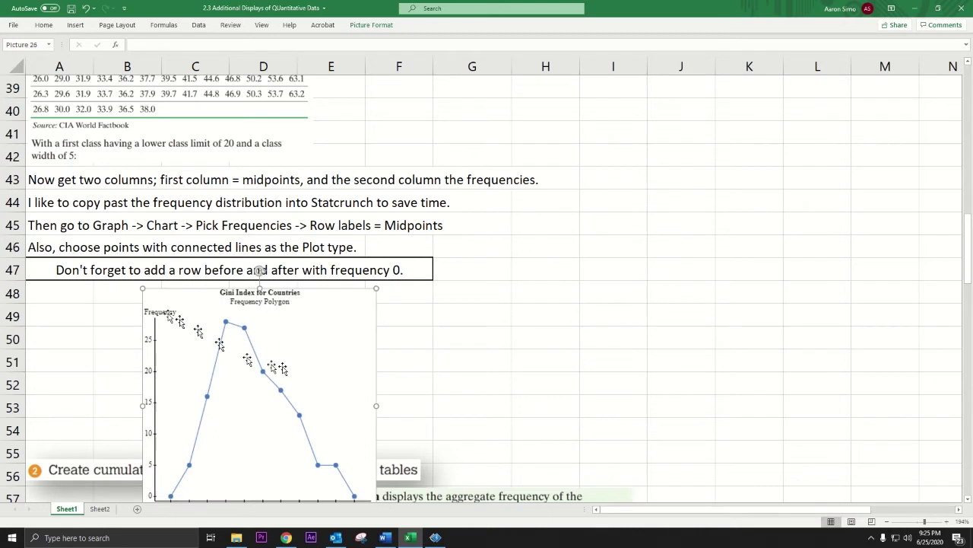
pyautogui.moveTo(153, 282); pyautogui.dragTo(120, 309)
pyautogui.moveTo(178, 356); pyautogui.dragTo(110, 335)
# Revisit the frequency distribution note in row 31, switch to StatCrunch, and move the polygon and frequency table windows apart.
pyautogui.scroll(4, 125, 403)
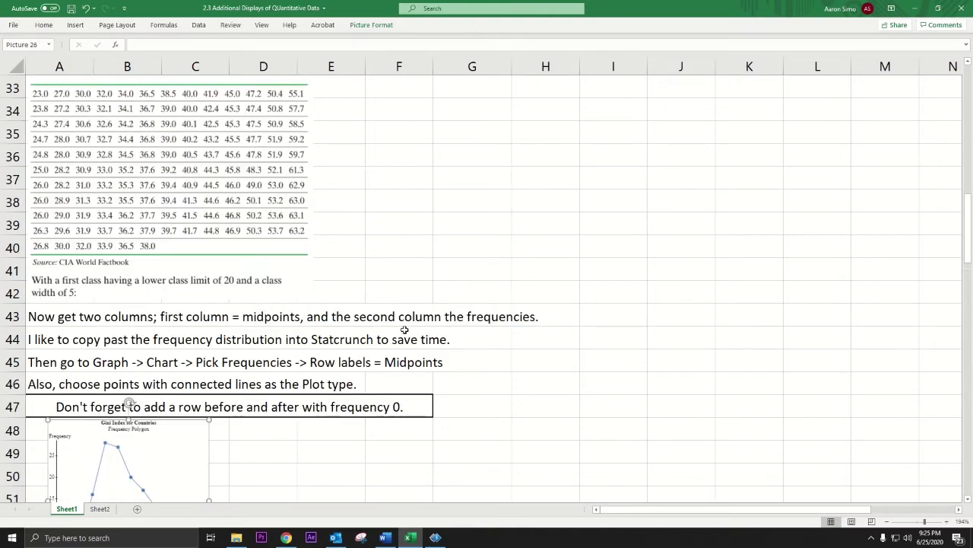
pyautogui.moveTo(368, 184); pyautogui.dragTo(567, 182)
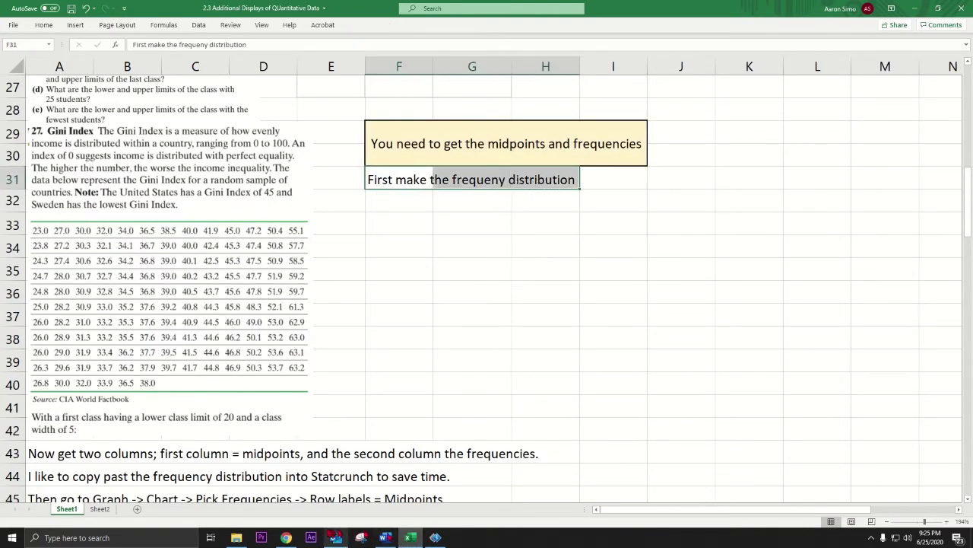
pyautogui.click(286, 537)
pyautogui.moveTo(752, 129); pyautogui.dragTo(236, 189)
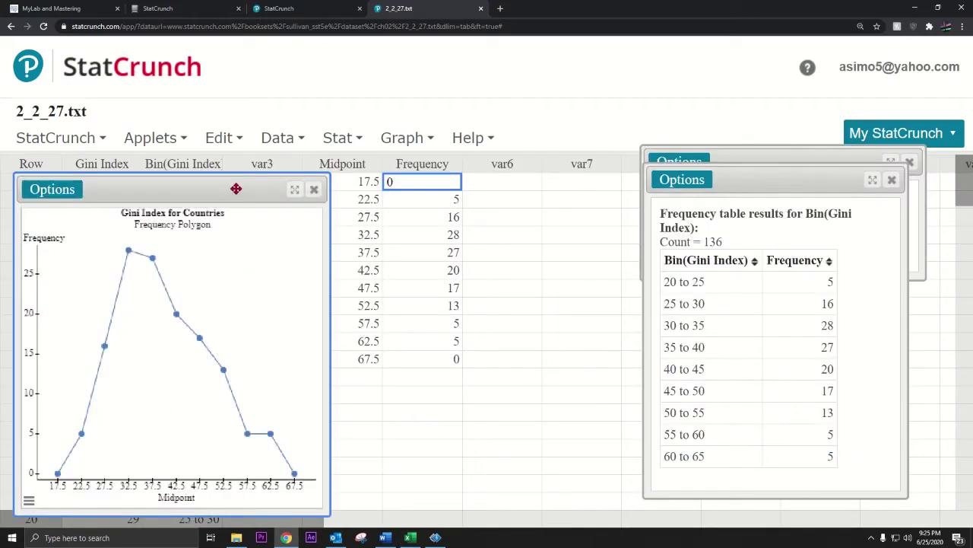
pyautogui.moveTo(726, 188); pyautogui.dragTo(599, 157)
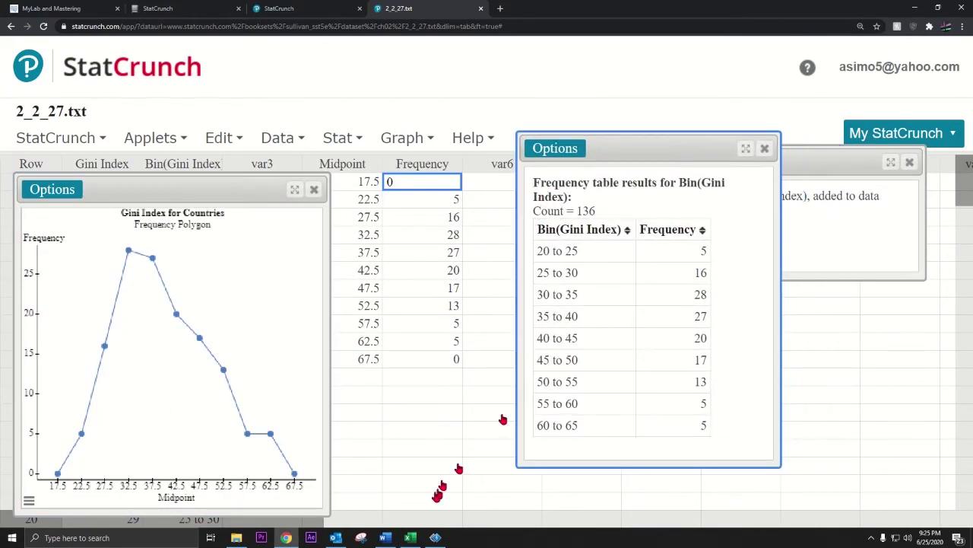
# Capture a screen snip of the Bin(Gini Index) frequency table and paste it into the Excel worksheet at cell F32.
pyautogui.click(361, 538)
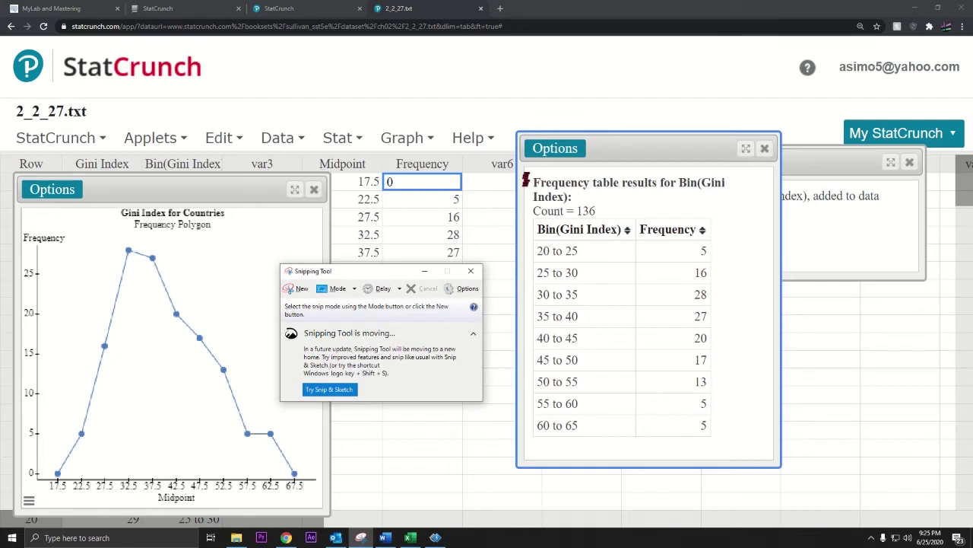
pyautogui.click(299, 288)
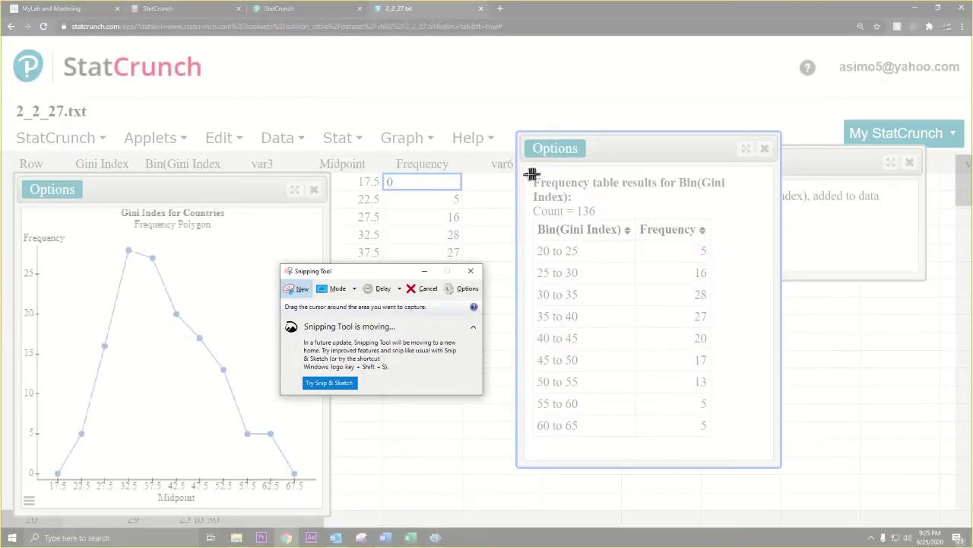
pyautogui.moveTo(528, 175); pyautogui.dragTo(728, 444)
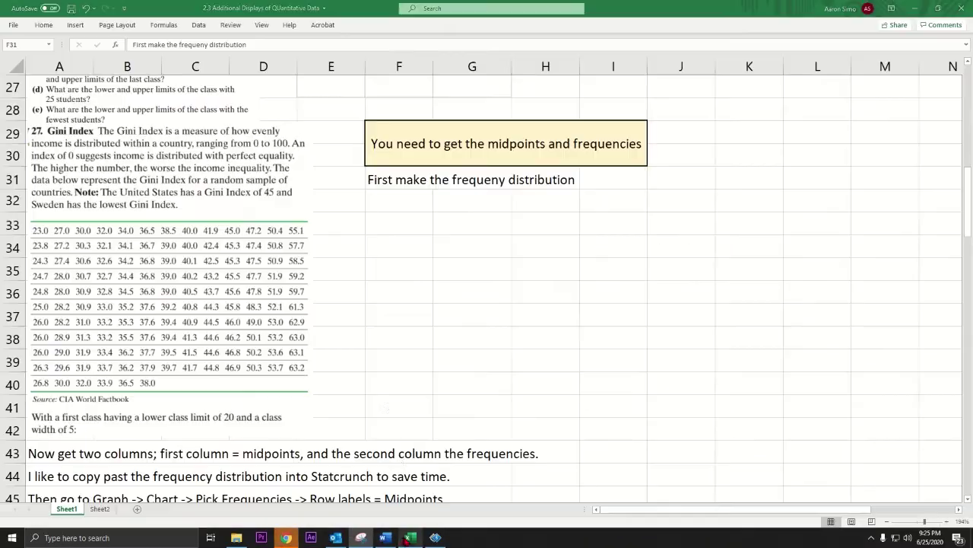
pyautogui.click(410, 538)
pyautogui.click(399, 205)
pyautogui.hotkey('ctrl', 'v')
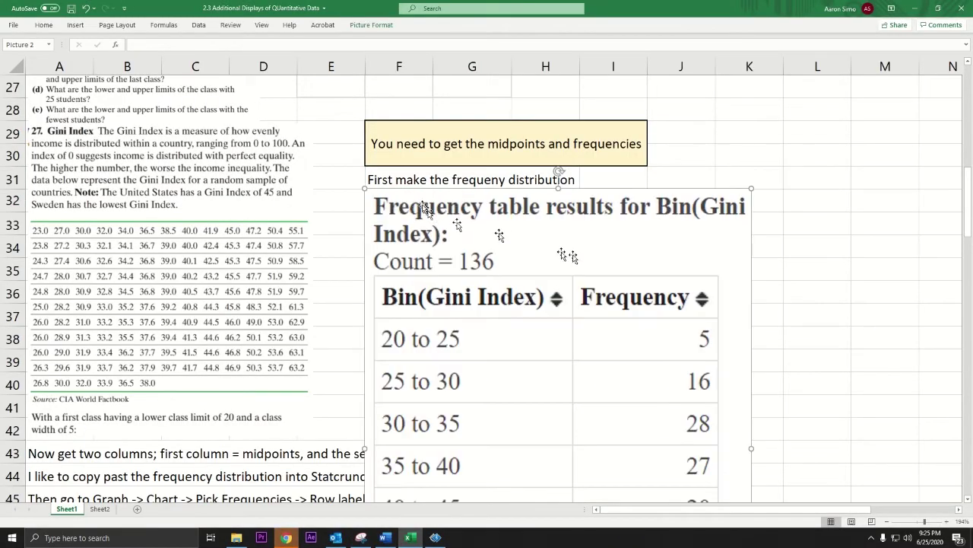
# Shrink the pasted frequency table picture and fit it under the row 31 note, ending above row 43.
pyautogui.moveTo(365, 187); pyautogui.dragTo(532, 380)
pyautogui.moveTo(608, 426); pyautogui.dragTo(497, 234)
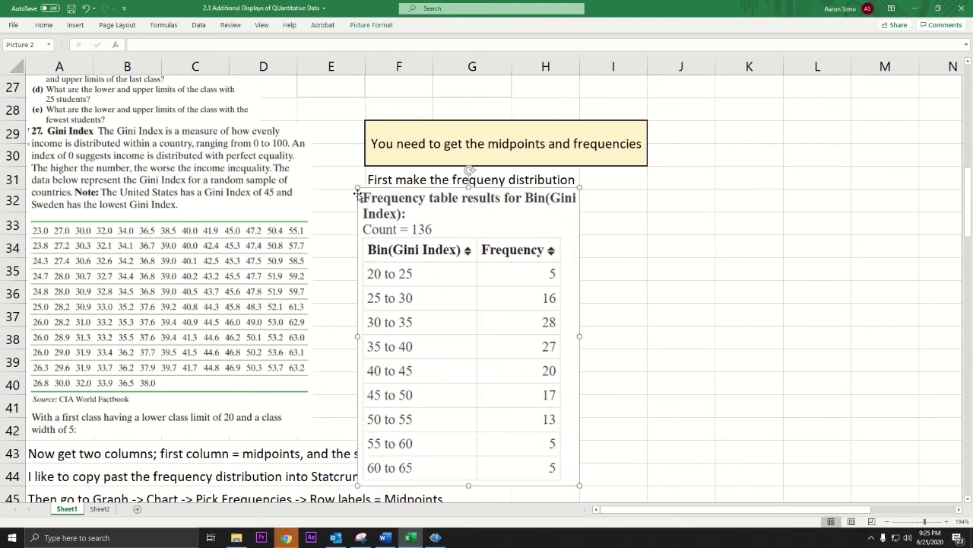
pyautogui.moveTo(357, 189); pyautogui.dragTo(413, 256)
pyautogui.moveTo(456, 340); pyautogui.dragTo(411, 281)
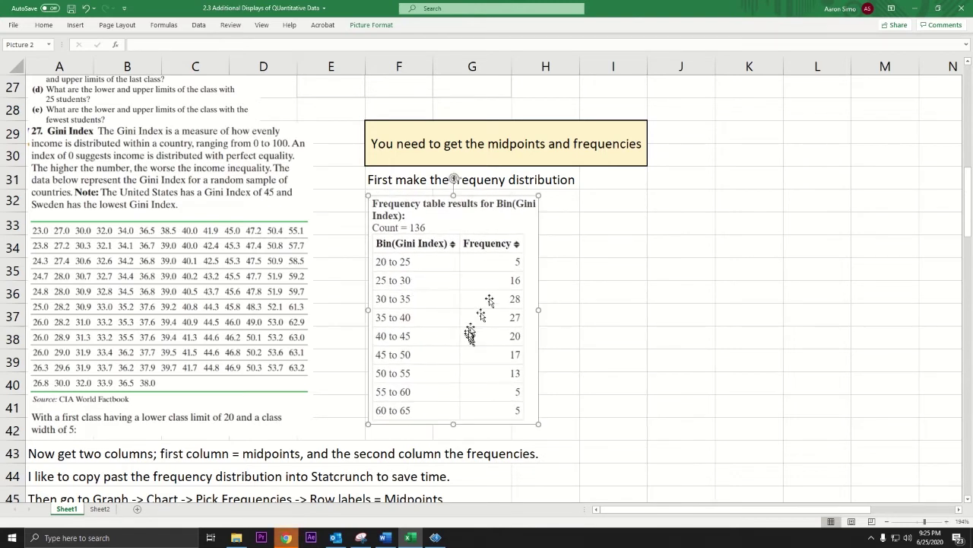
# Apply a drop-shadow picture style to the frequency table picture and deselect it.
pyautogui.rightClick(494, 224)
pyautogui.click(505, 200)
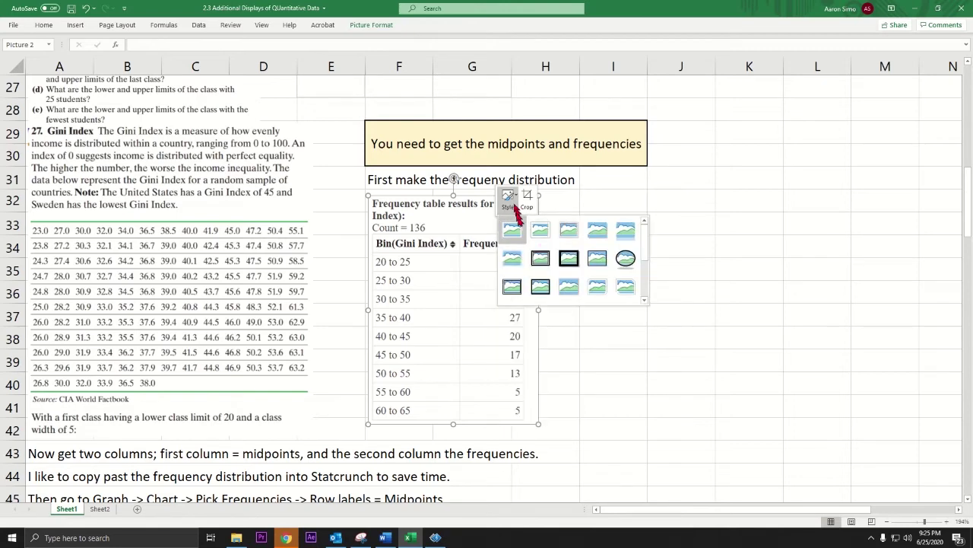
pyautogui.click(619, 236)
pyautogui.click(679, 313)
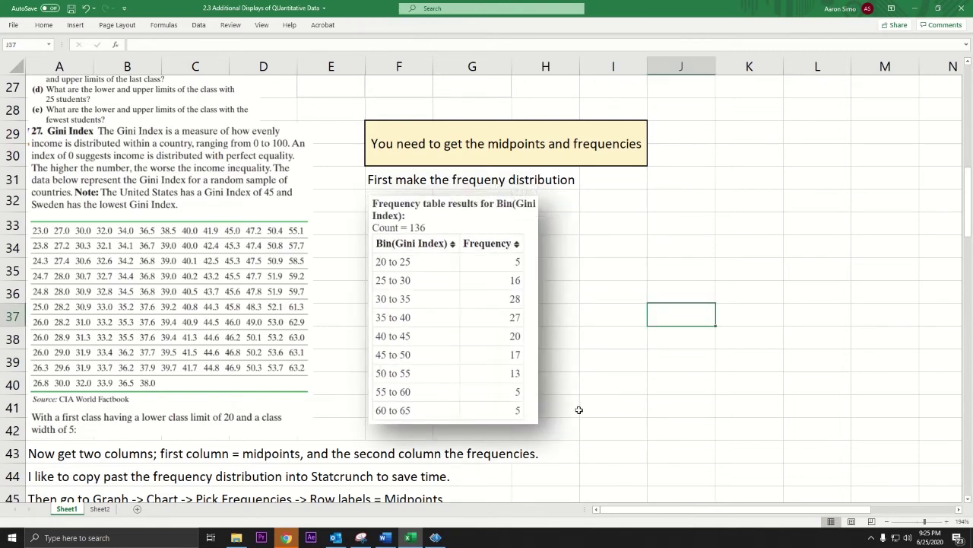
# Review the worksheet from the frequency polygon section through the cumulative frequency definitions and Tornadoes exercise to exercise 28, Average Income.
pyautogui.scroll(6, 579, 410)
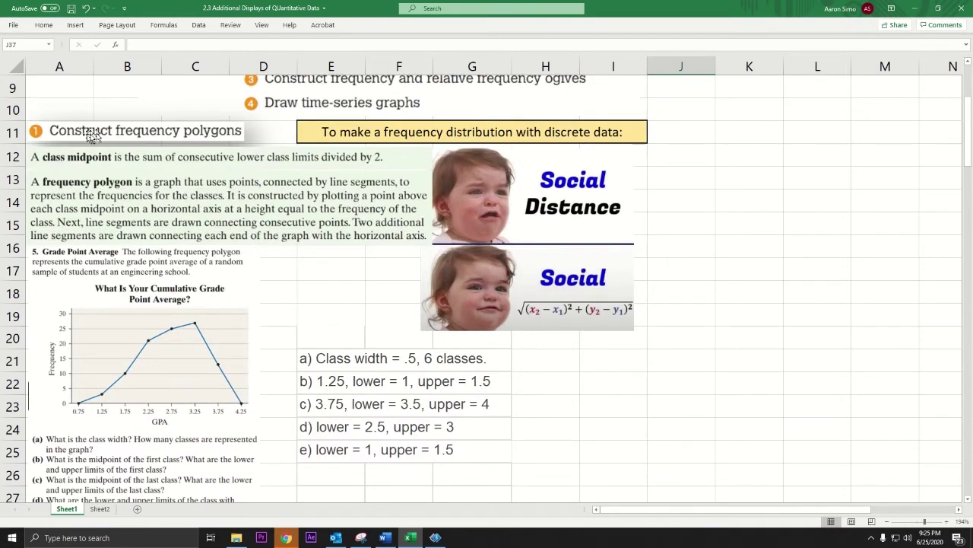
pyautogui.scroll(-1, 378, 385)
pyautogui.scroll(-15, 378, 386)
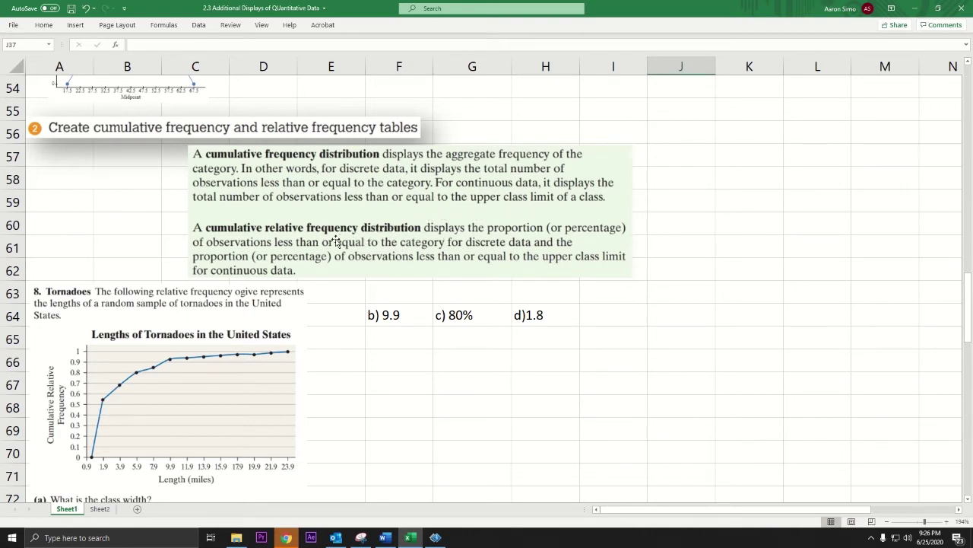
pyautogui.scroll(-1, 114, 380)
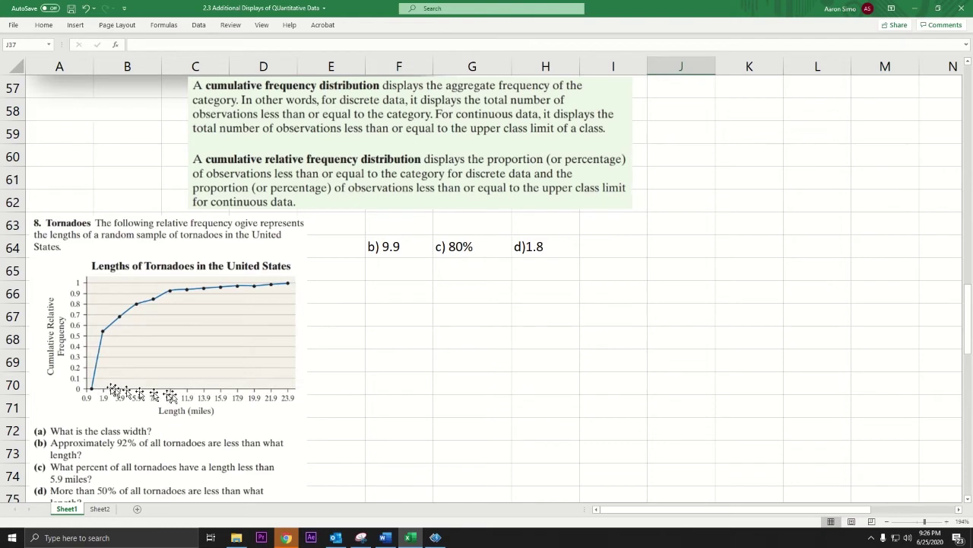
pyautogui.scroll(-7, 152, 394)
pyautogui.scroll(-1, 220, 388)
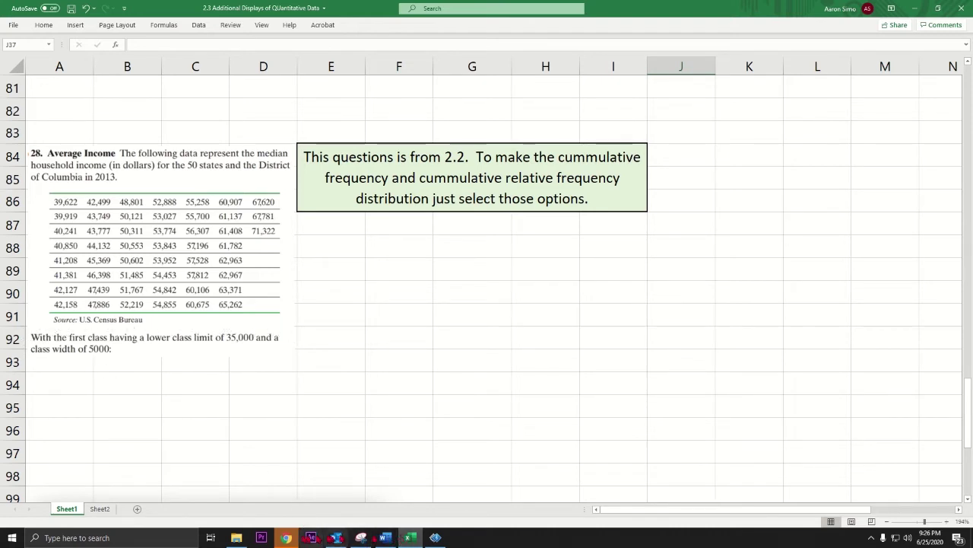
# Switch to StatCrunch, close dataset 2_2_27, open dataset 2_2_28, and check exercise 28 in Excel for its class limits.
pyautogui.click(286, 538)
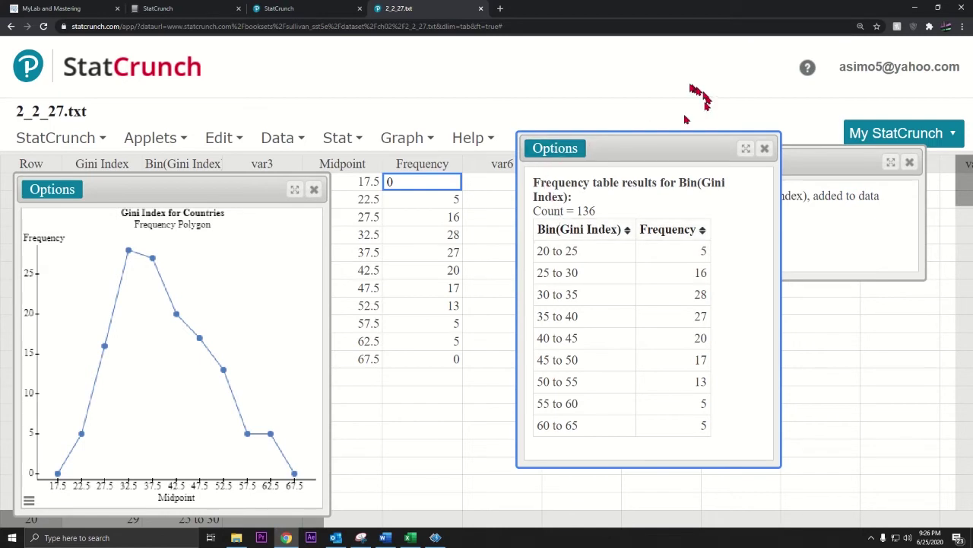
pyautogui.click(480, 8)
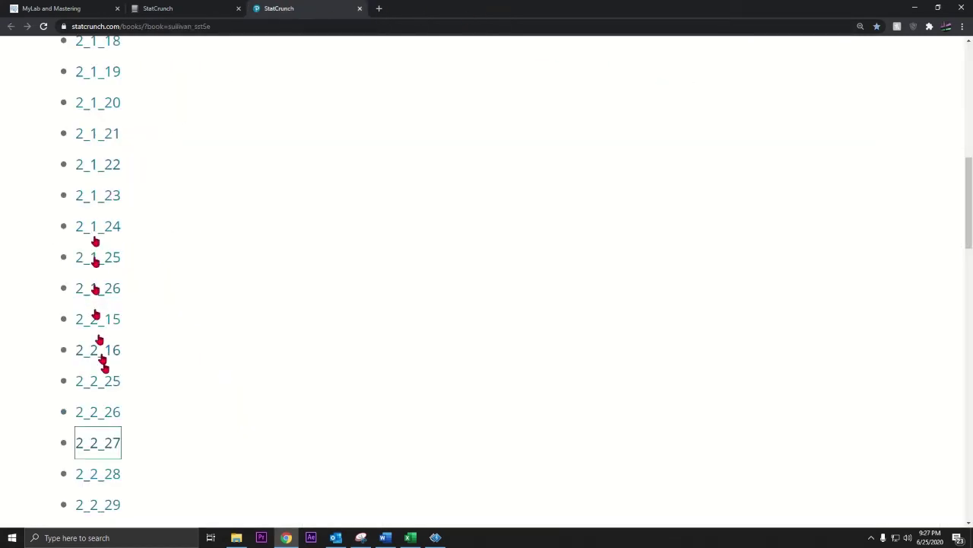
pyautogui.click(102, 469)
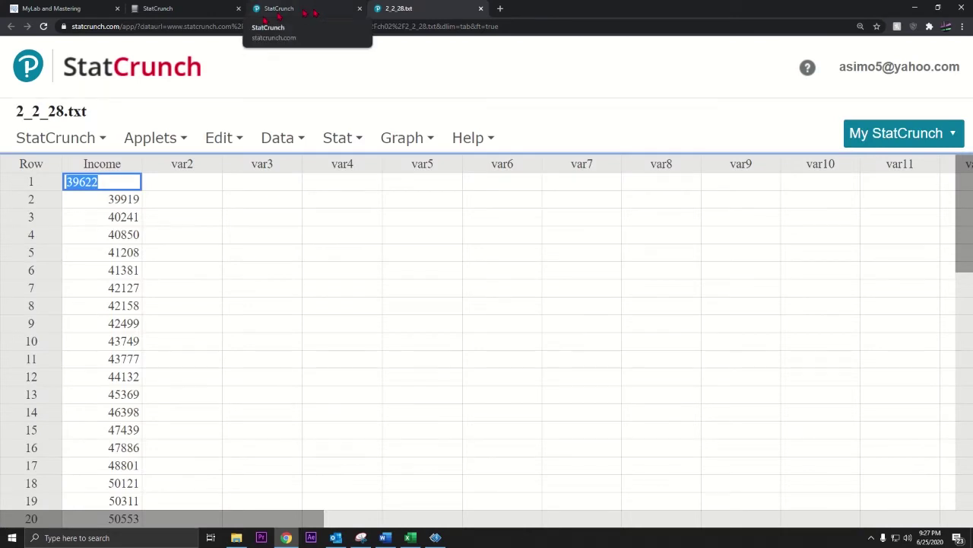
pyautogui.click(409, 537)
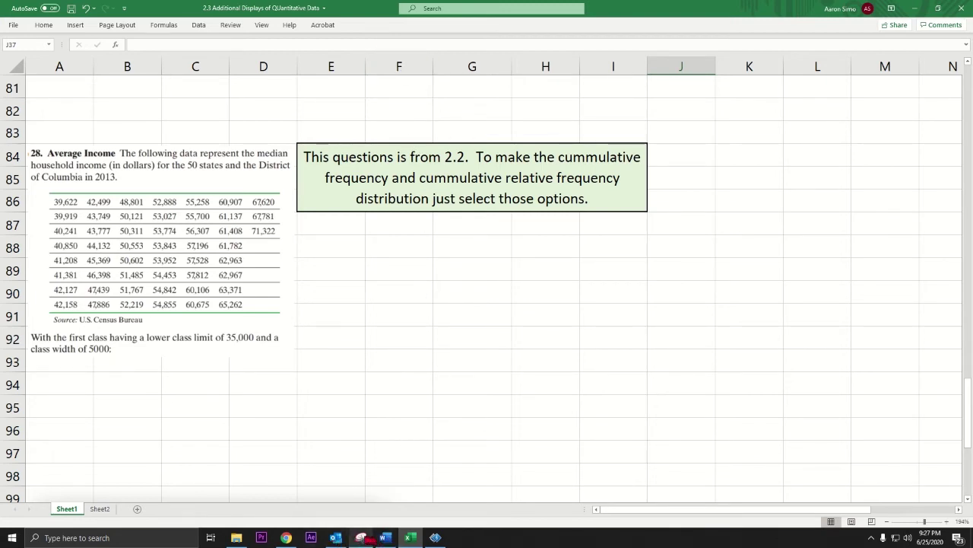
pyautogui.click(285, 537)
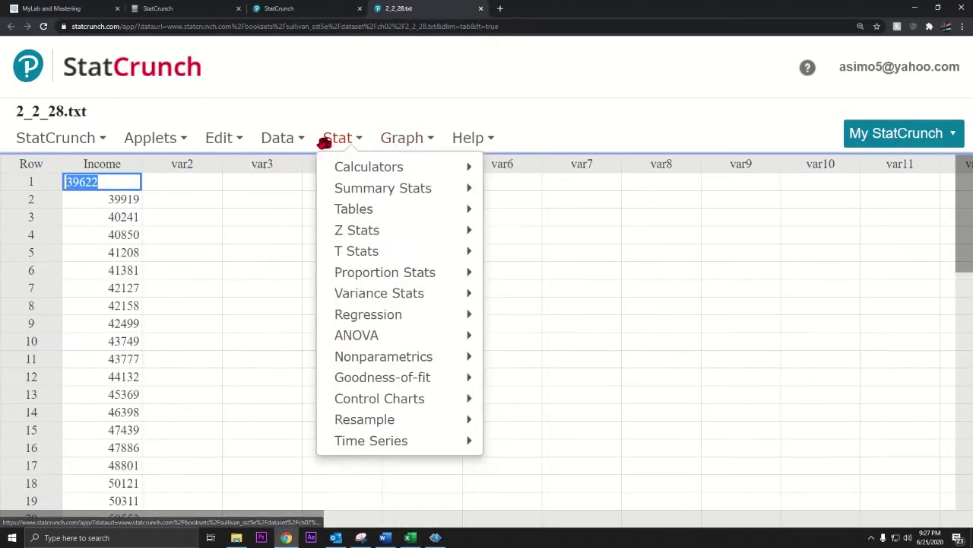
# Bin the Income column into fixed-width bins starting at 35000 with a binwidth of 5000.
pyautogui.moveTo(269, 141)
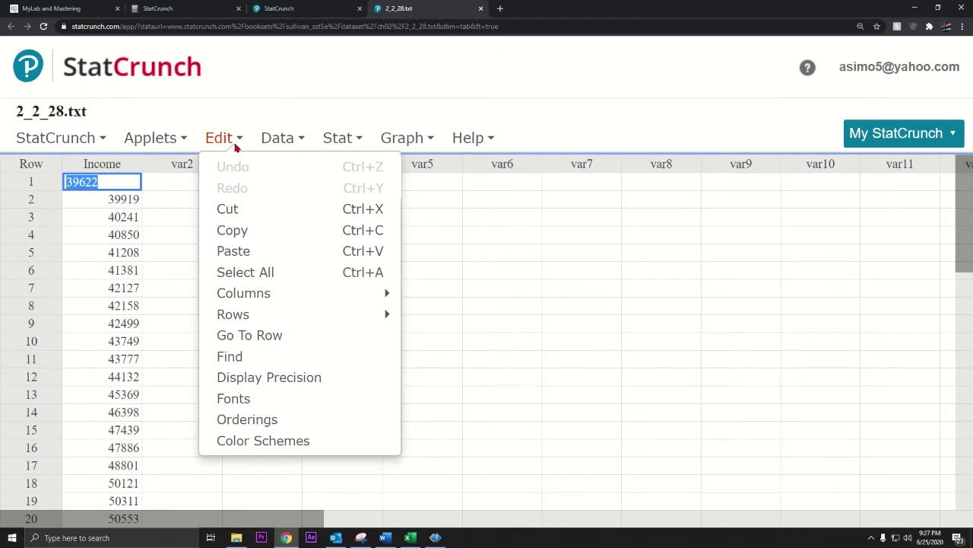
pyautogui.click(275, 146)
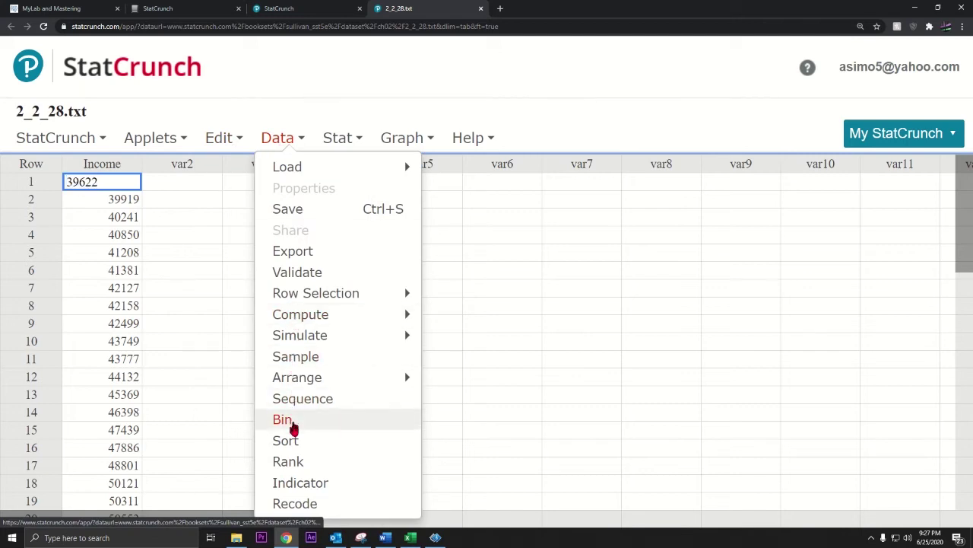
pyautogui.click(294, 424)
pyautogui.click(279, 210)
pyautogui.click(323, 151)
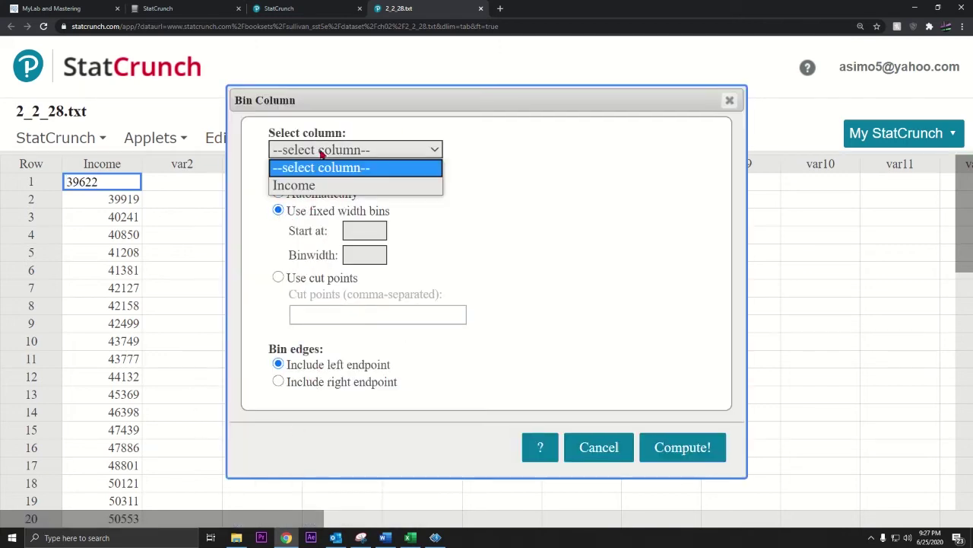
pyautogui.click(319, 186)
pyautogui.click(360, 231)
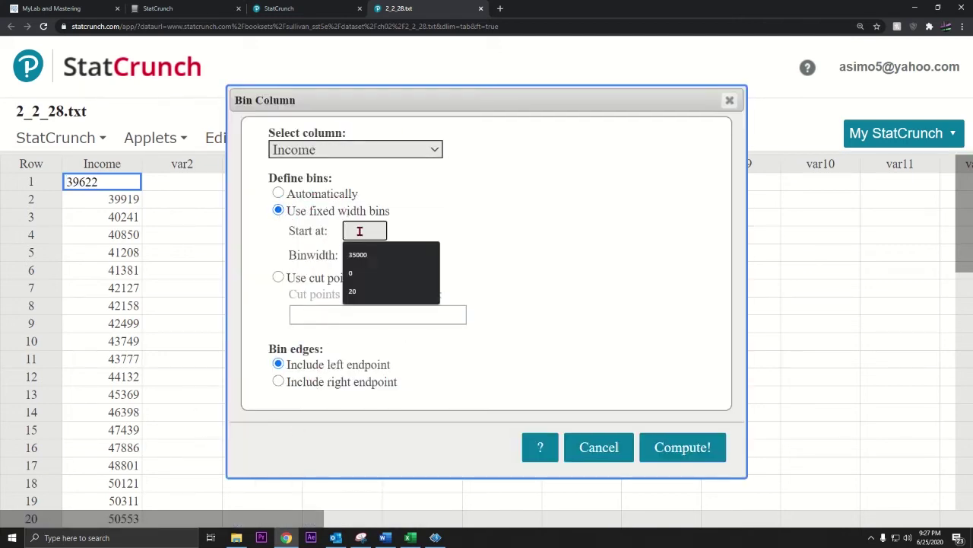
pyautogui.write('35000')
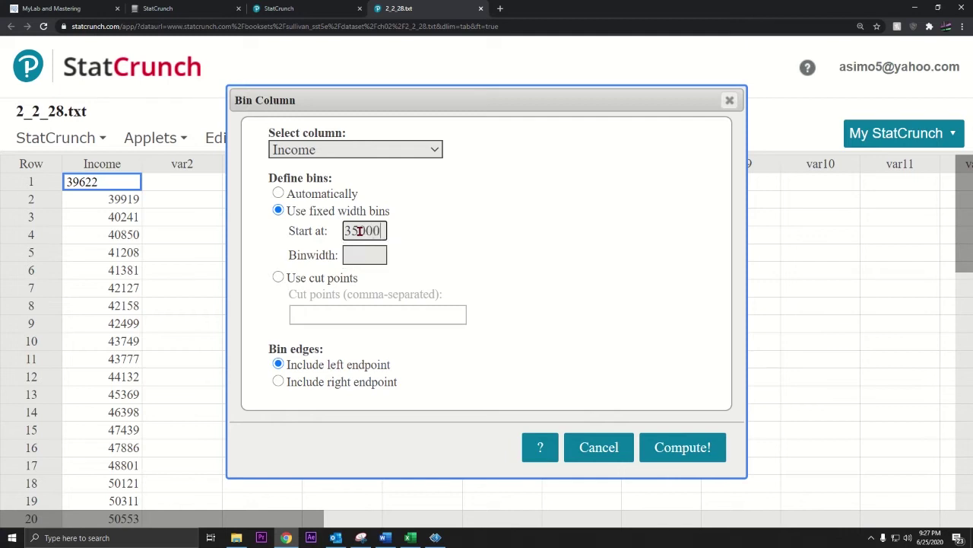
pyautogui.click(362, 259)
pyautogui.write('5000')
pyautogui.click(686, 453)
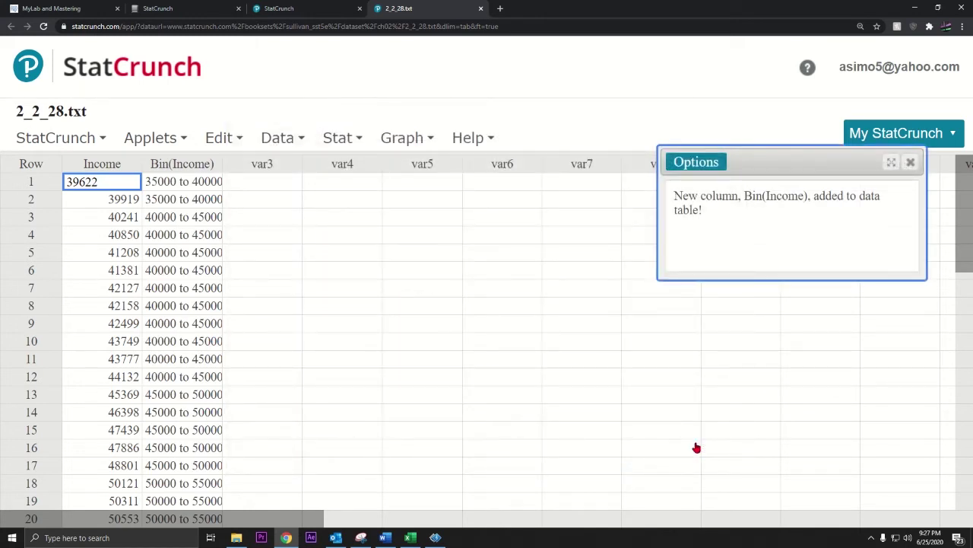
# Compute a frequency table for Bin(Income) showing only cumulative frequency and cumulative relative frequency.
pyautogui.click(347, 140)
pyautogui.moveTo(363, 209)
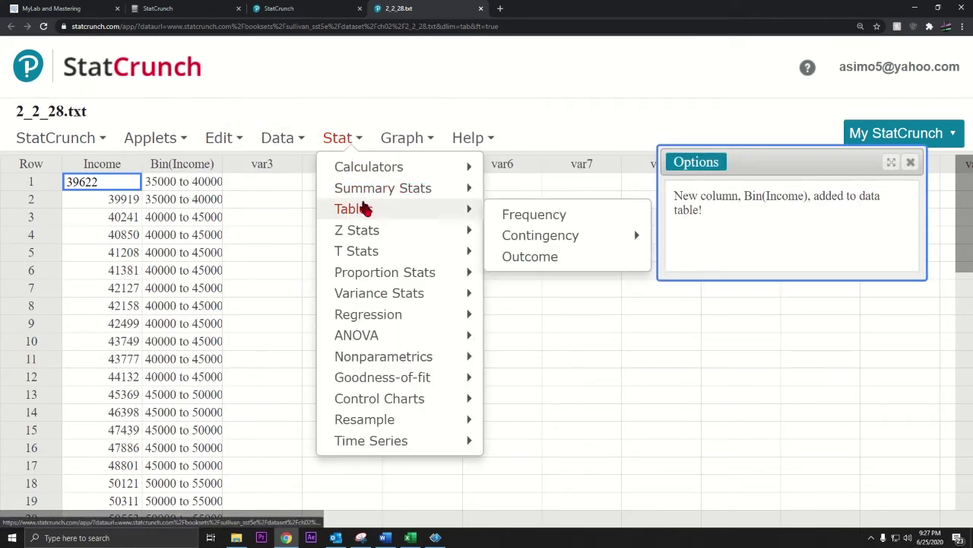
pyautogui.click(510, 216)
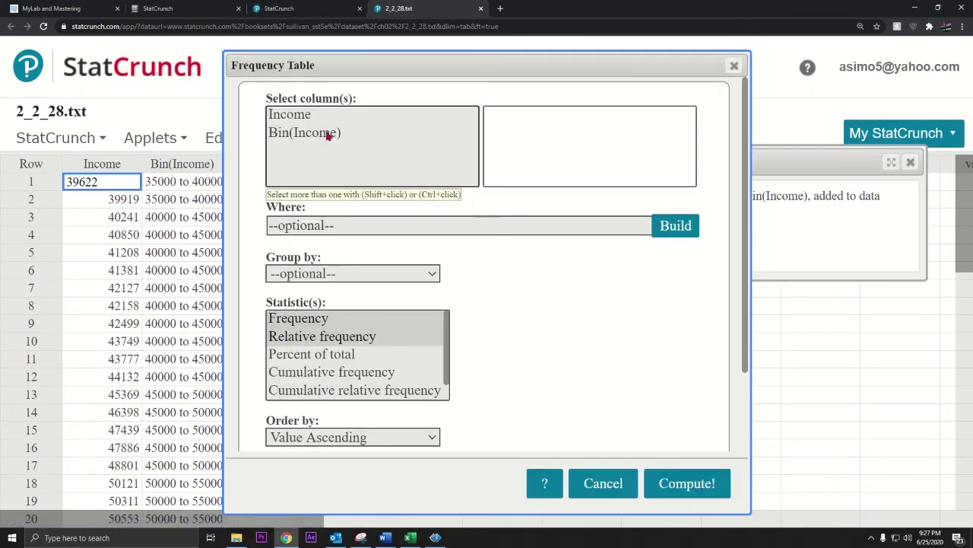
pyautogui.moveTo(361, 66); pyautogui.dragTo(448, 69)
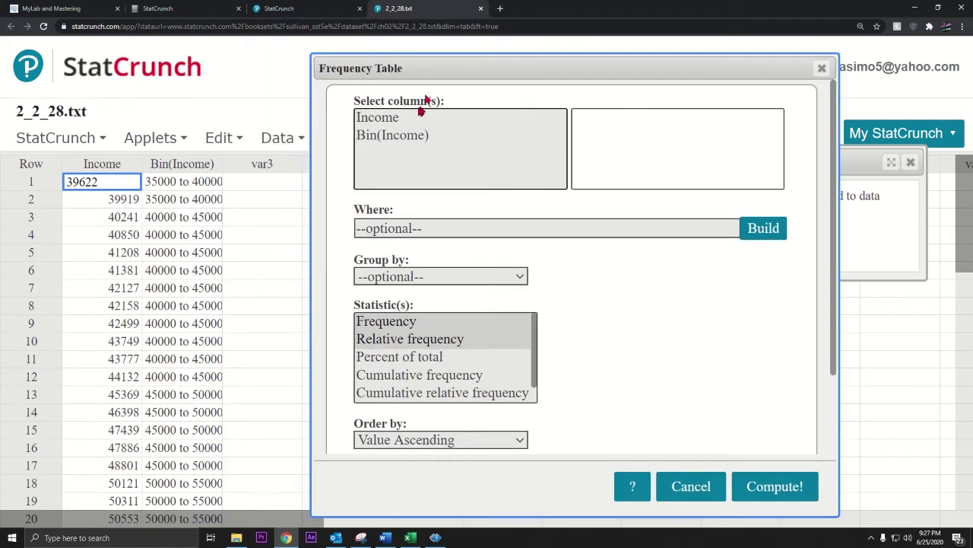
pyautogui.click(401, 135)
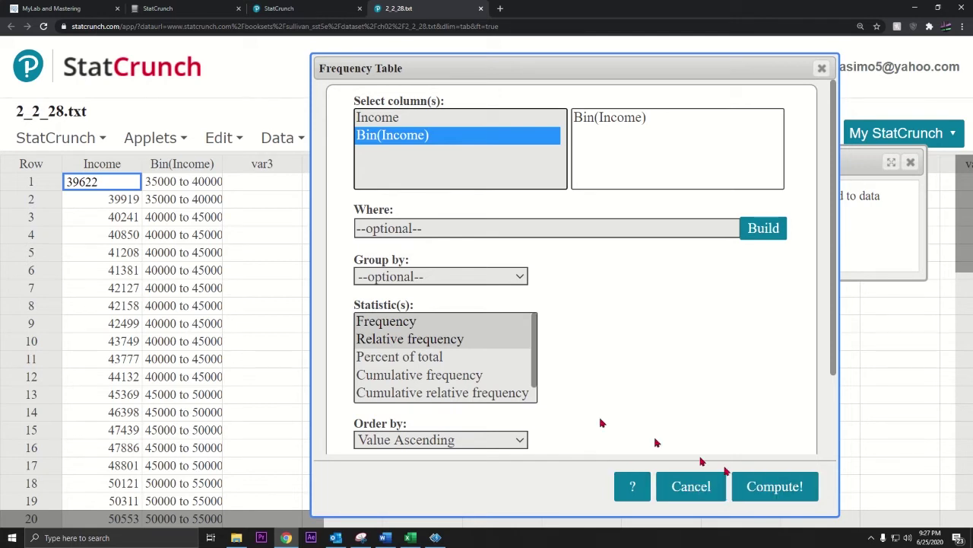
pyautogui.click(427, 376)
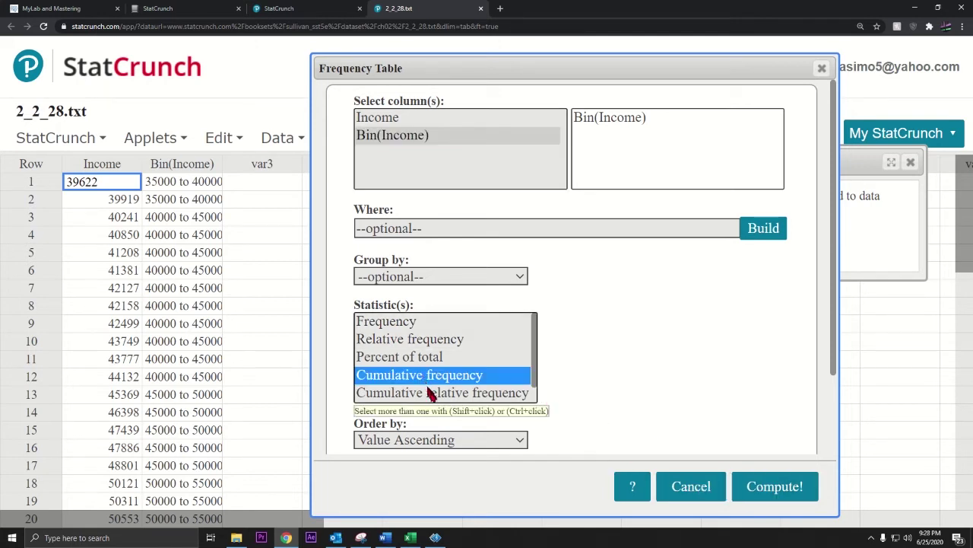
pyautogui.moveTo(426, 385); pyautogui.dragTo(431, 398)
pyautogui.click(423, 363)
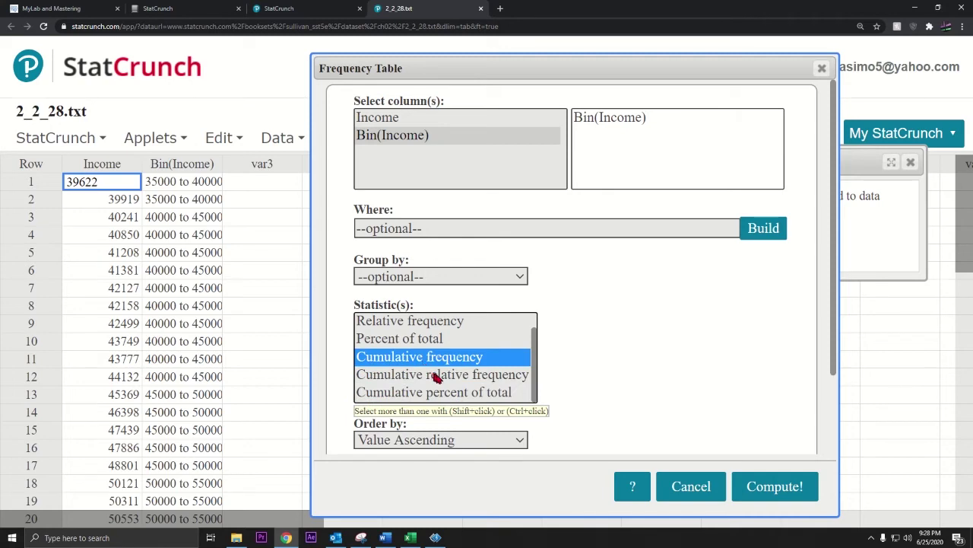
pyautogui.click(436, 378)
pyautogui.keyDown('ctrl'); pyautogui.click(456, 361); pyautogui.keyUp('ctrl')
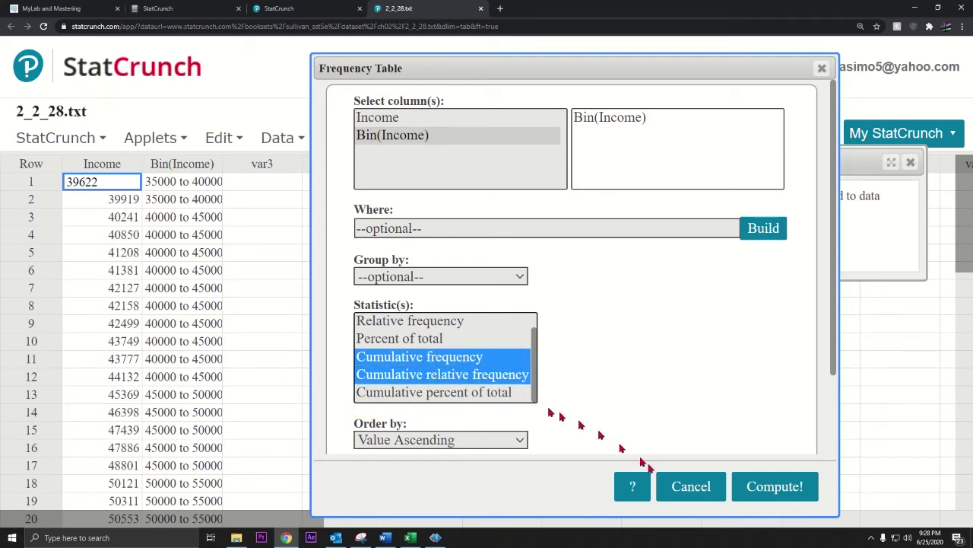
pyautogui.click(751, 485)
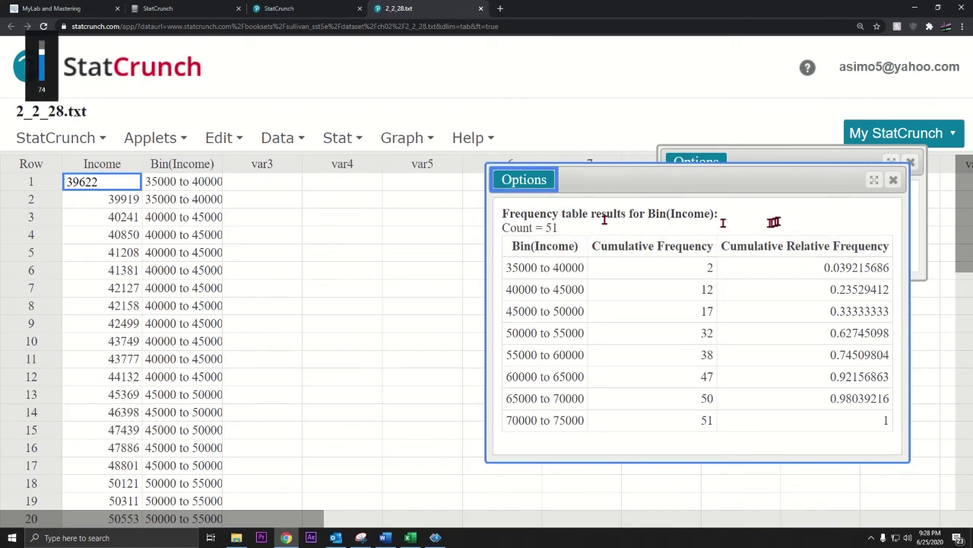
# Capture a screen snip of the Bin(Income) cumulative frequency table and paste it into the Excel worksheet at cell E87.
pyautogui.click(361, 538)
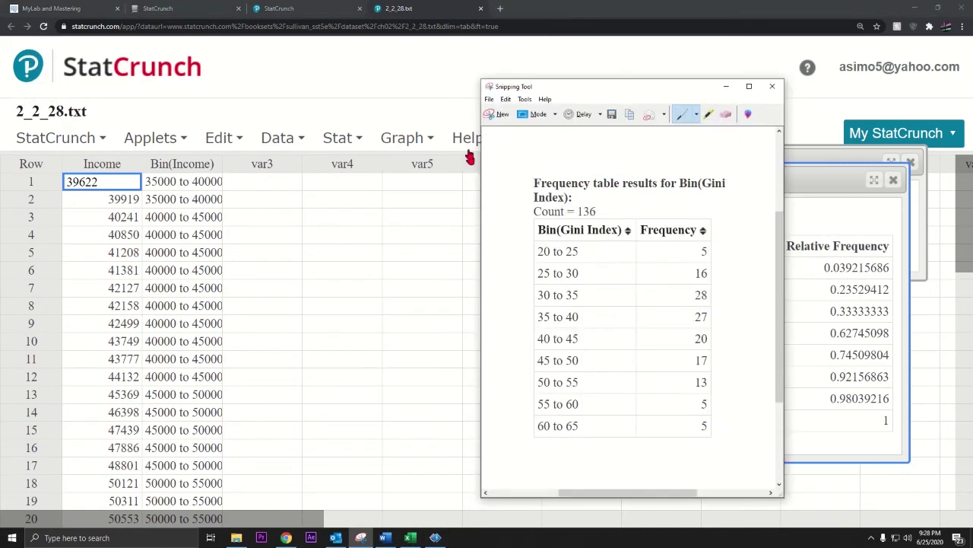
pyautogui.click(491, 116)
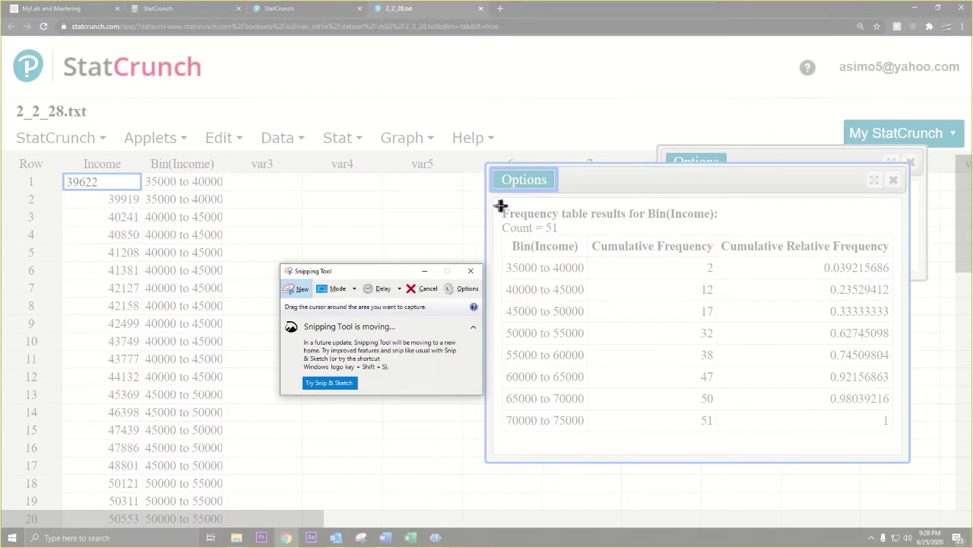
pyautogui.moveTo(498, 206); pyautogui.dragTo(898, 435)
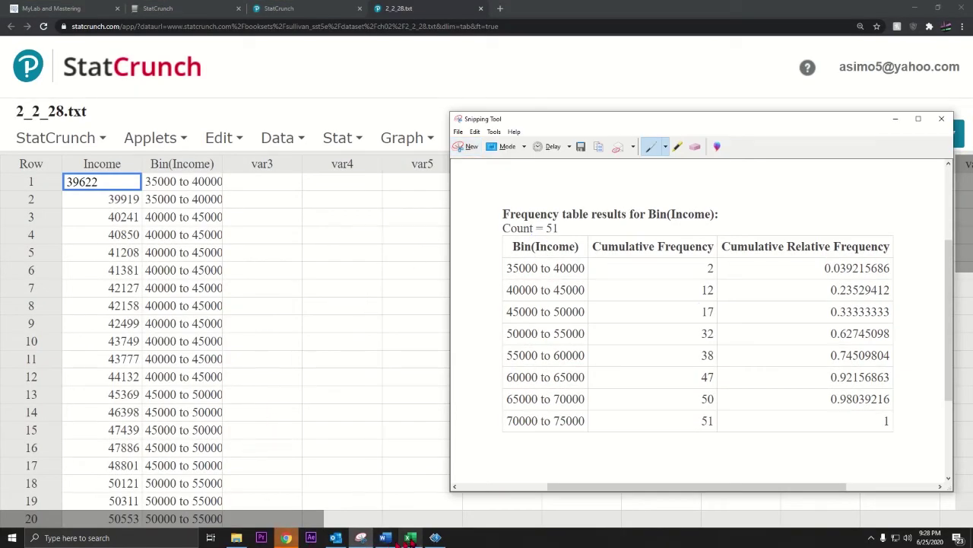
pyautogui.click(409, 538)
pyautogui.click(327, 225)
pyautogui.hotkey('ctrl', 'v')
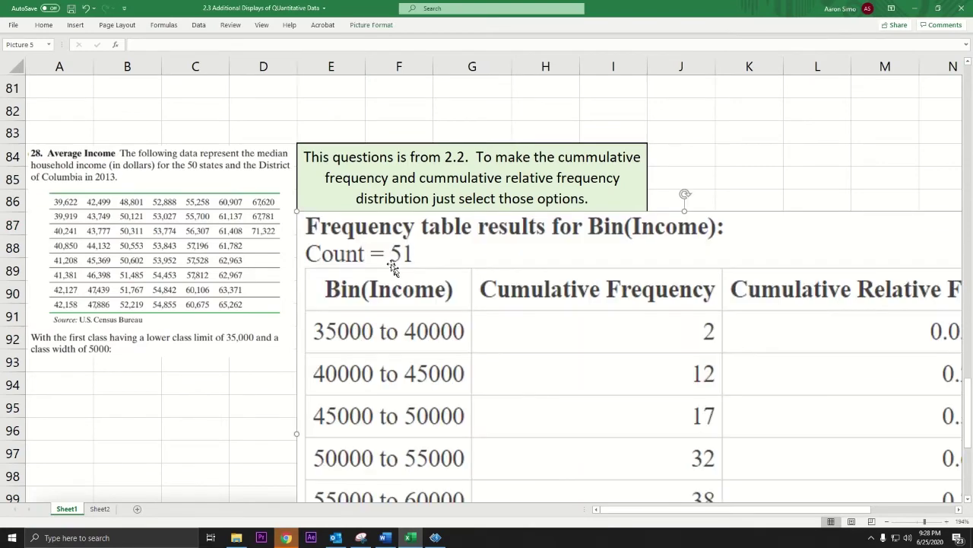
# Shrink the pasted Bin(Income) table picture, place it directly beneath the green note, and apply a drop-shadow picture style.
pyautogui.moveTo(304, 214); pyautogui.dragTo(652, 417)
pyautogui.moveTo(837, 487); pyautogui.dragTo(525, 335)
pyautogui.moveTo(450, 299); pyautogui.dragTo(412, 249)
pyautogui.rightClick(582, 238)
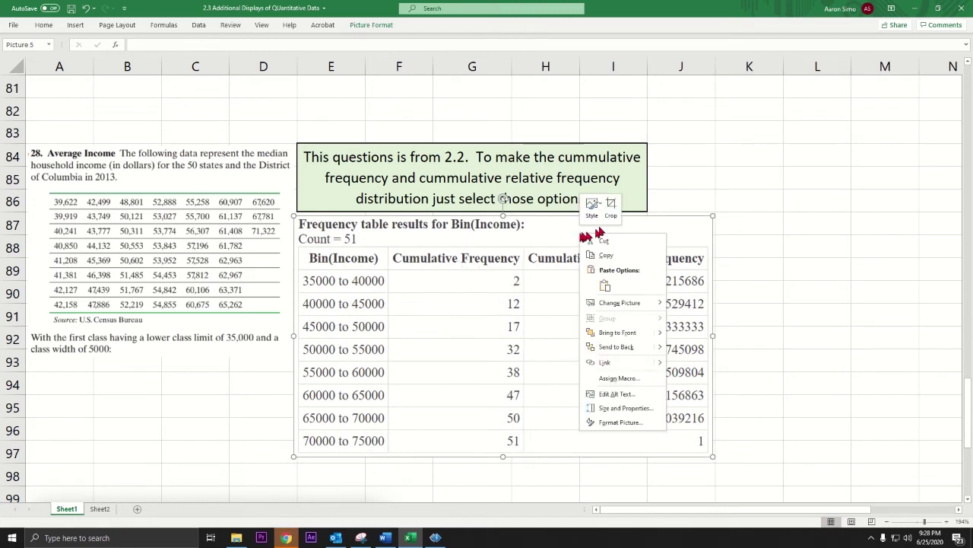
pyautogui.click(592, 205)
pyautogui.click(748, 228)
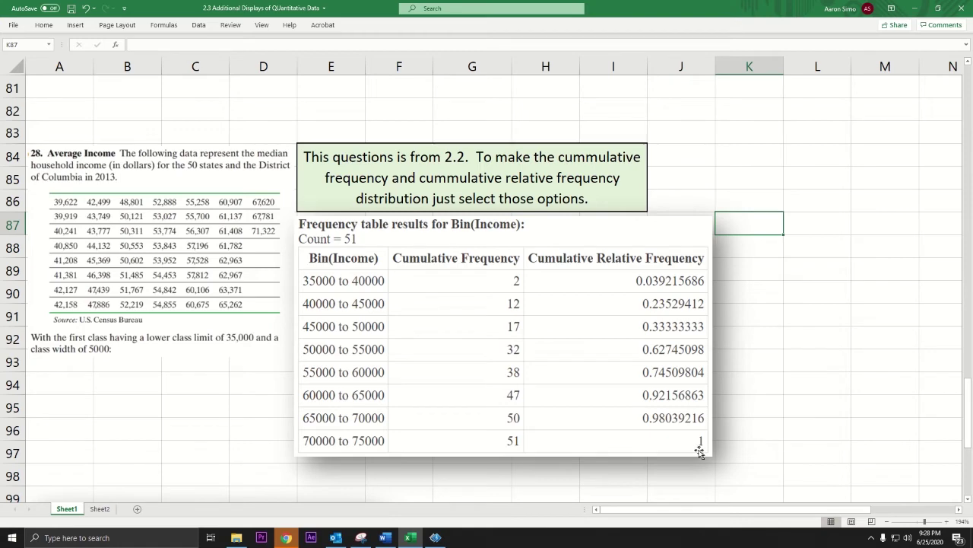
# Review the ogive instructions, switch to StatCrunch, and recompute the Bin(Income) frequency table with only the Cumulative frequency statistic.
pyautogui.scroll(-5, 701, 451)
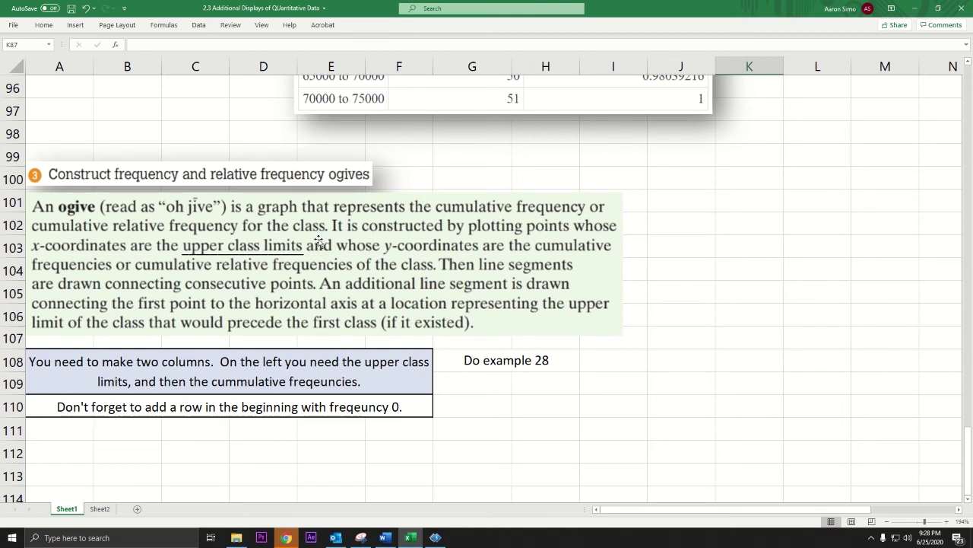
pyautogui.scroll(3, 319, 242)
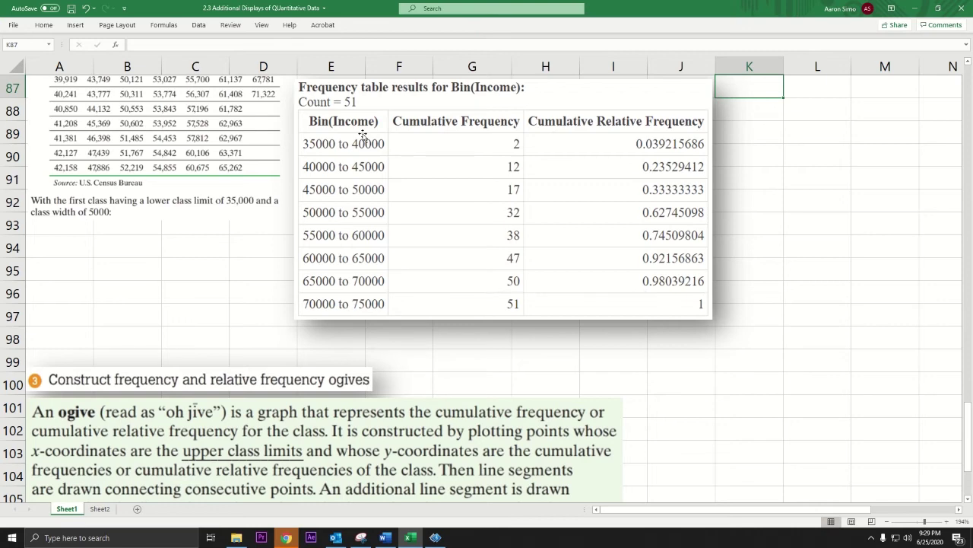
pyautogui.scroll(-3, 327, 304)
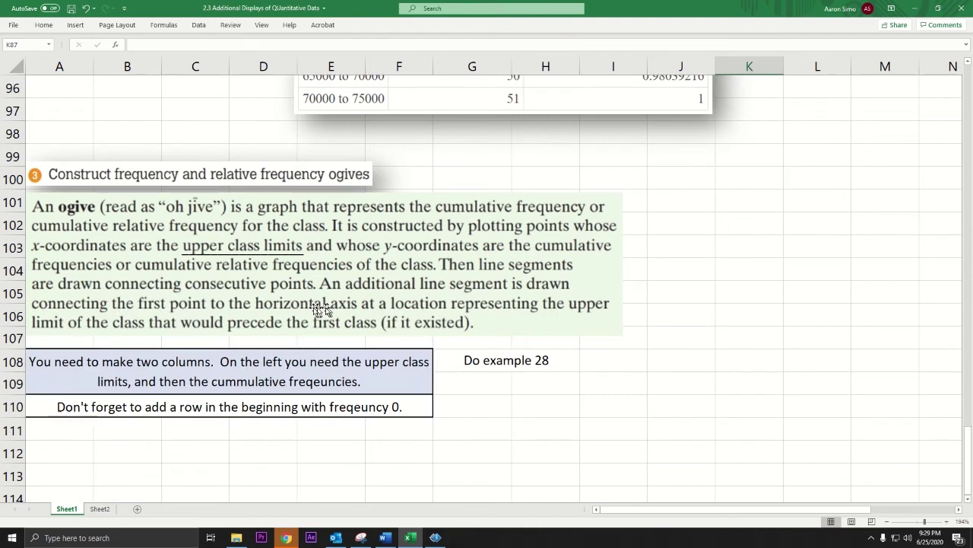
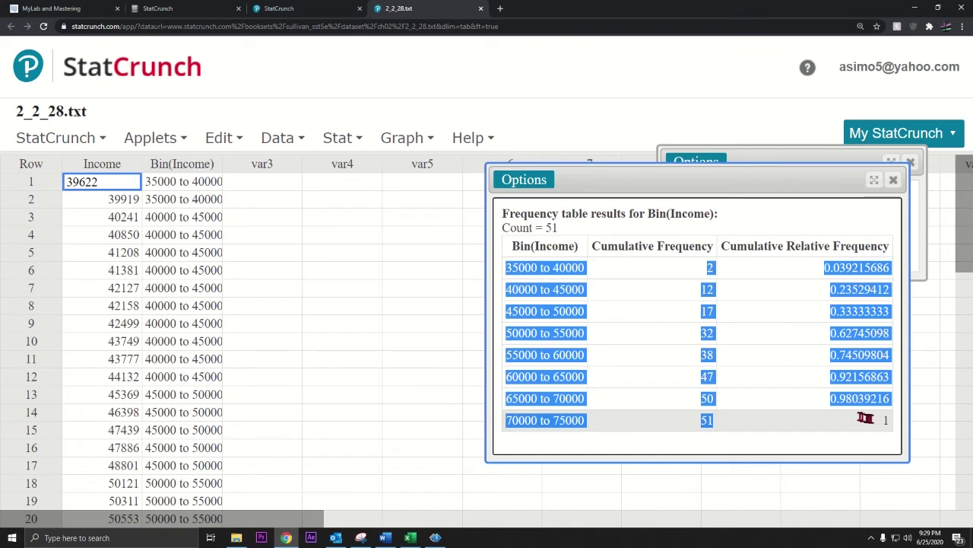
pyautogui.click(541, 180)
pyautogui.click(534, 201)
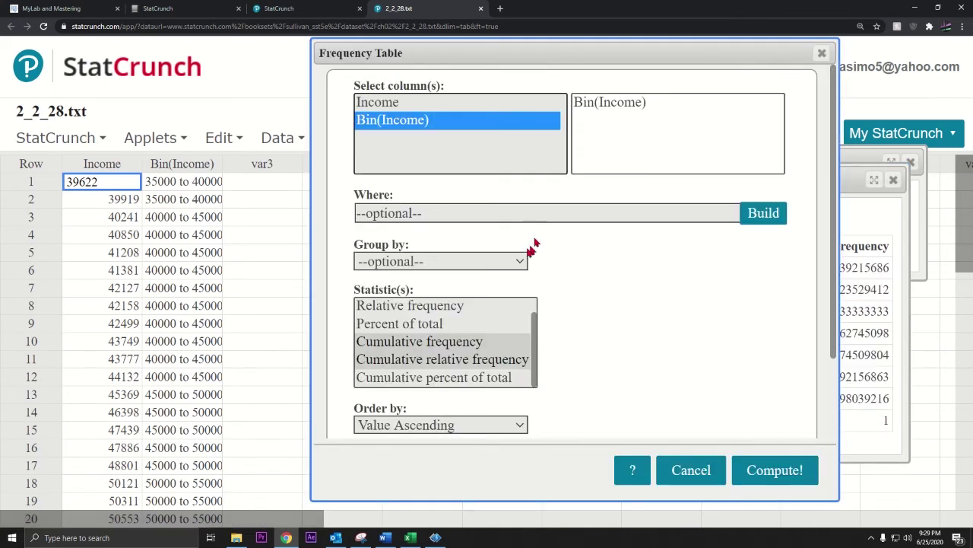
pyautogui.click(441, 362)
pyautogui.click(446, 343)
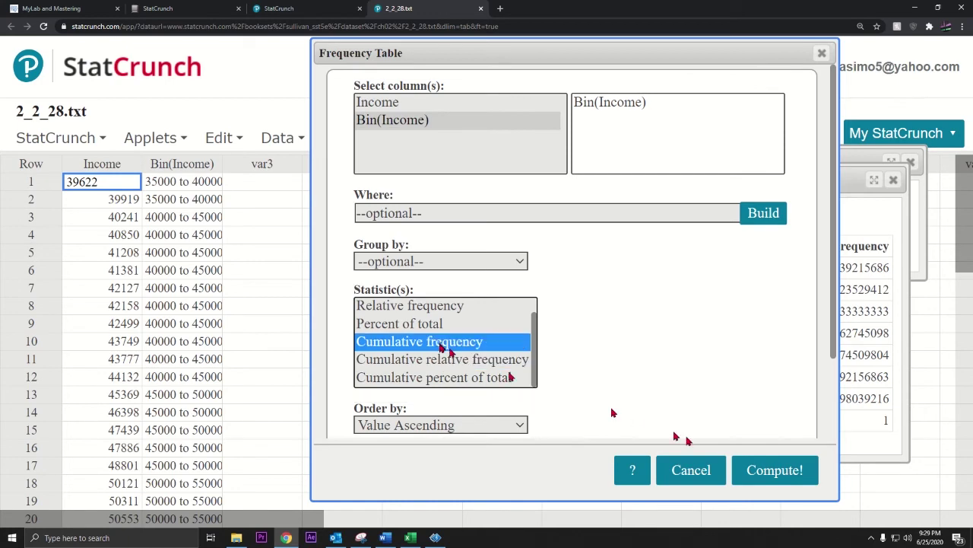
pyautogui.click(746, 469)
# Copy the cumulative frequency table rows into var5 and var6 starting at row 2, and enter 0 in row 1 of var6.
pyautogui.moveTo(681, 281); pyautogui.dragTo(882, 434)
pyautogui.hotkey('ctrl', 'c')
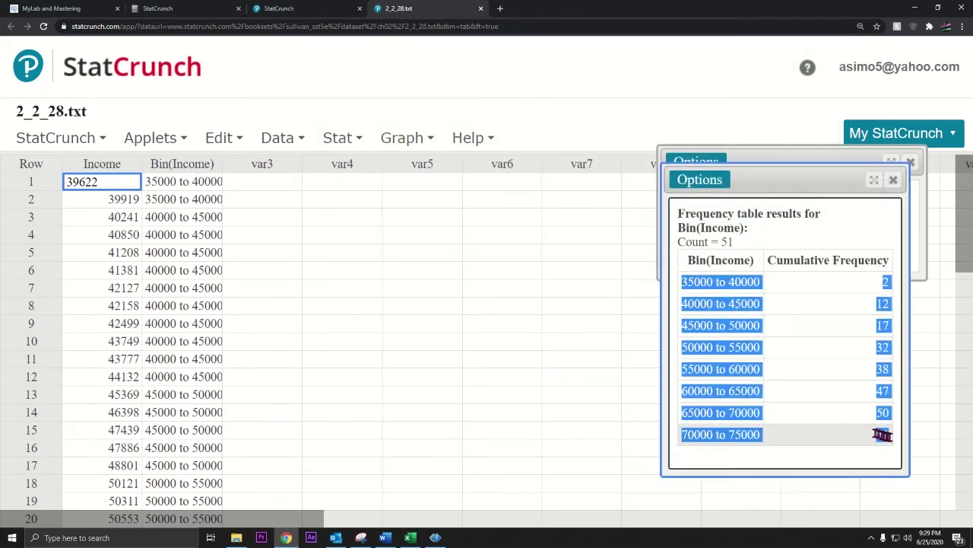
pyautogui.click(409, 201)
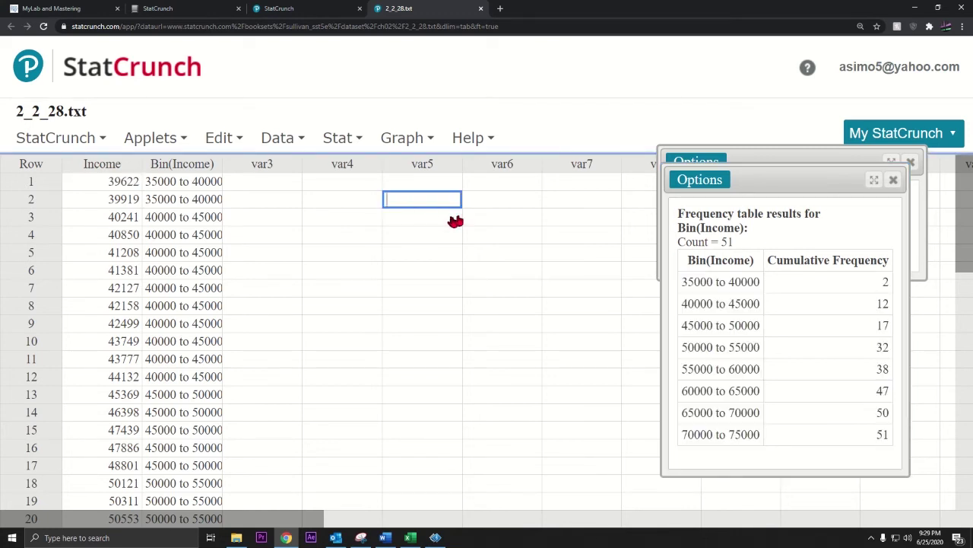
pyautogui.hotkey('ctrl', 'v')
pyautogui.click(489, 188)
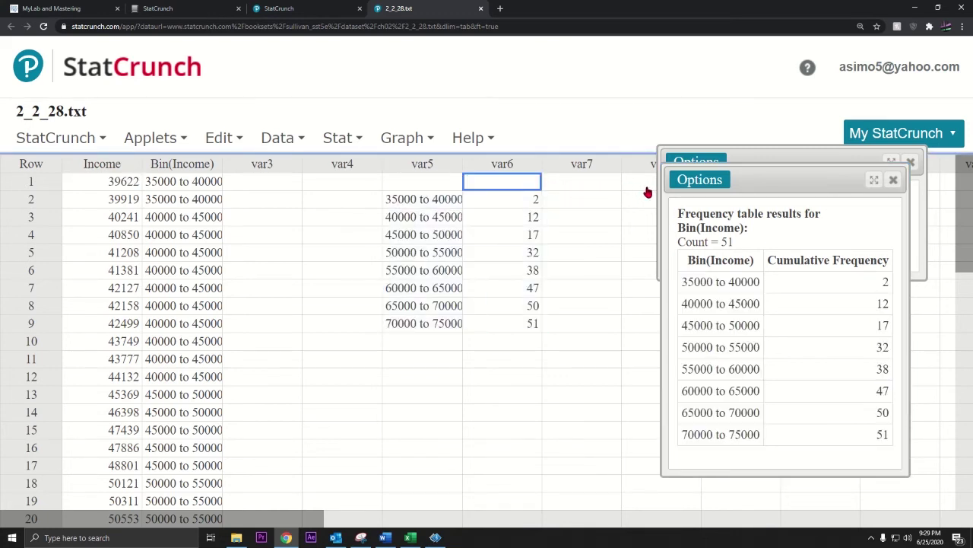
pyautogui.write('0')
# Reduce the class ranges in var5 rows 2 and 3 to their upper limits, 40000 and 45000.
pyautogui.click(432, 201)
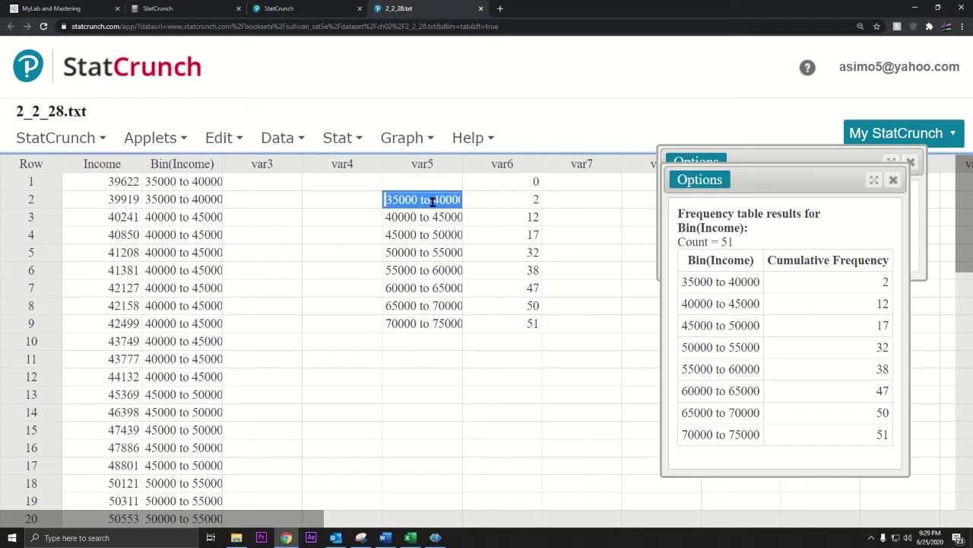
pyautogui.click(435, 199)
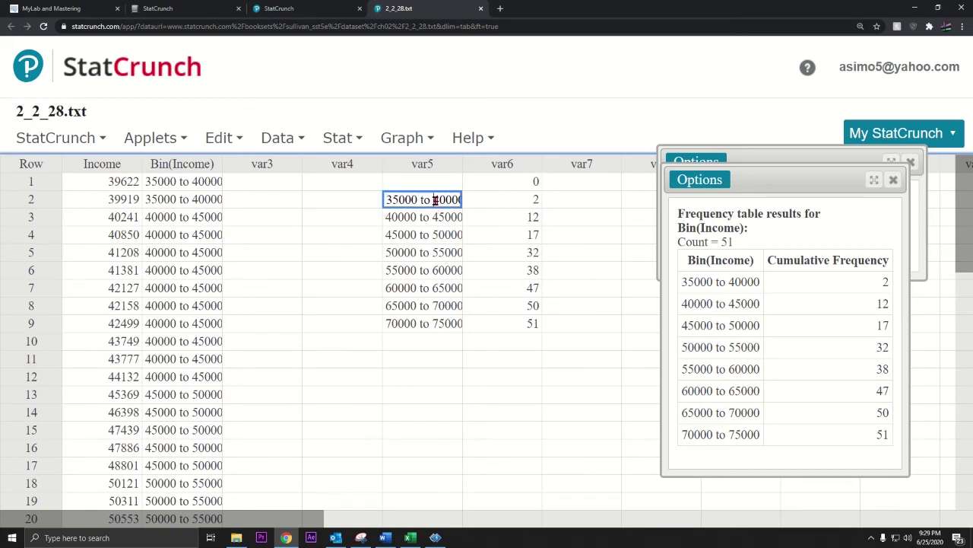
pyautogui.moveTo(435, 200); pyautogui.dragTo(386, 199)
pyautogui.press('BackSpace')
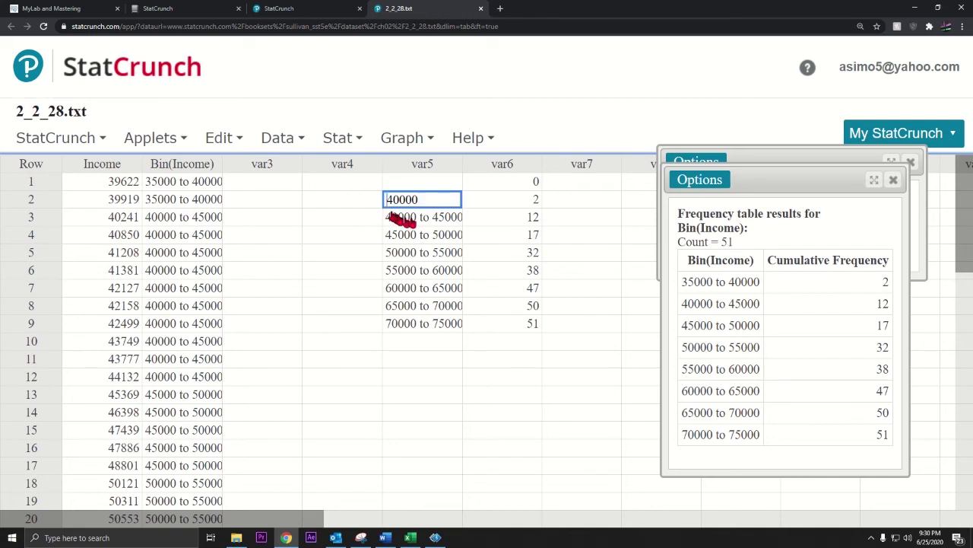
pyautogui.click(435, 217)
pyautogui.click(435, 217)
pyautogui.moveTo(434, 218); pyautogui.dragTo(381, 238)
pyautogui.press('BackSpace')
# Replace the class ranges in var5 rows 4 to 6 with the upper limits 50000, 55000 and 60000.
pyautogui.click(432, 236)
pyautogui.click(431, 235)
pyautogui.press('BackSpace')
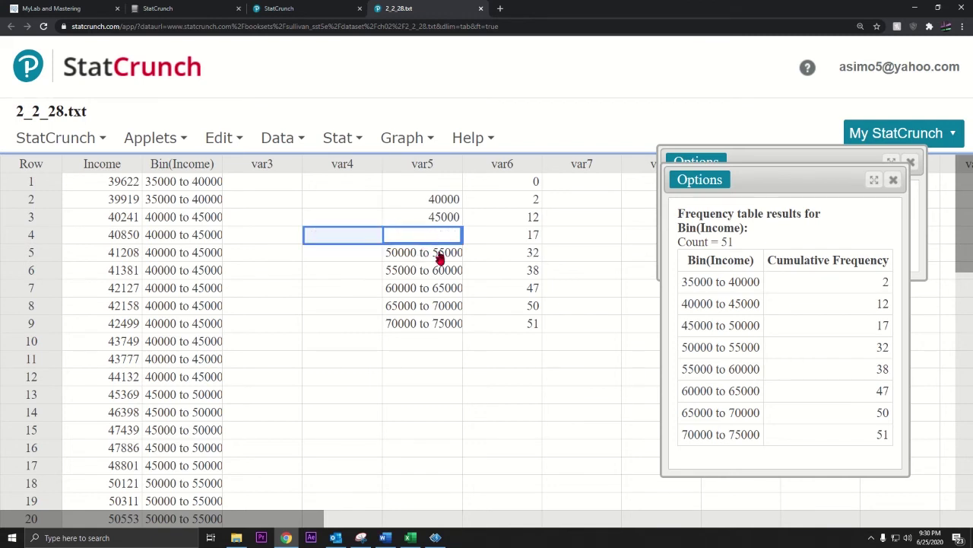
pyautogui.click(439, 257)
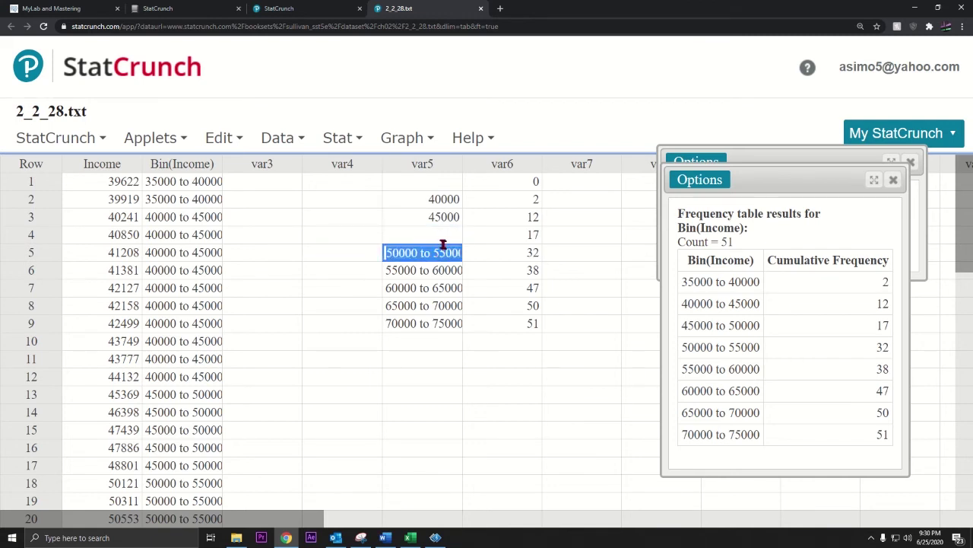
pyautogui.click(435, 235)
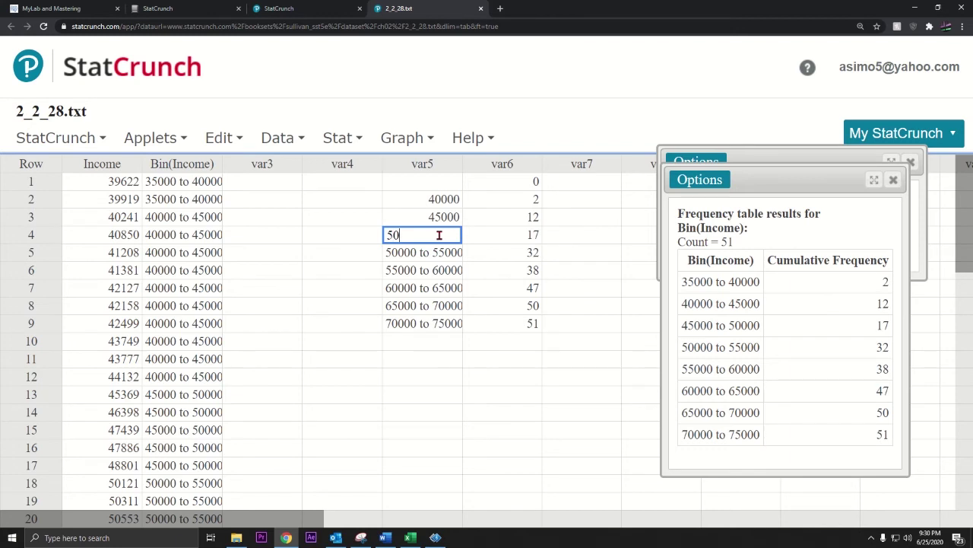
pyautogui.press('Return')
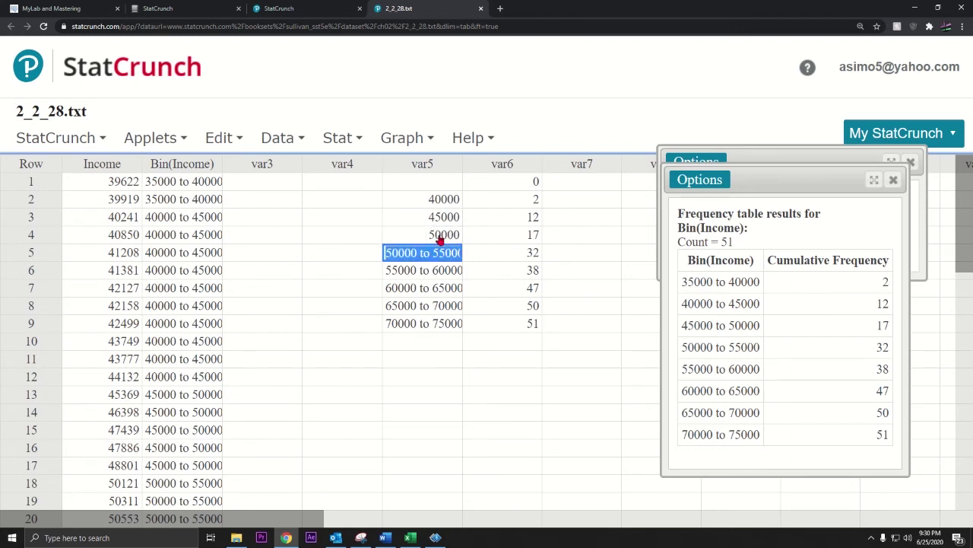
pyautogui.write('5')
pyautogui.press('Return')
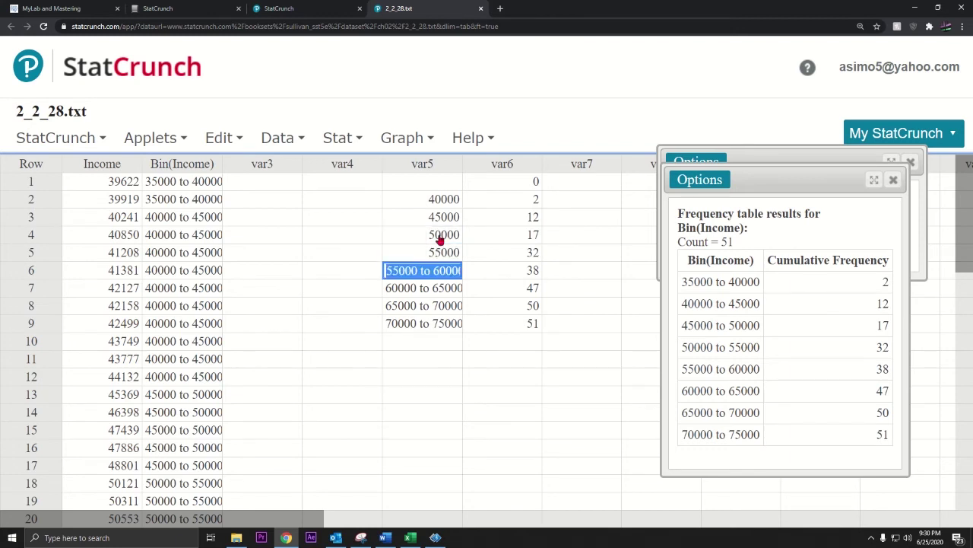
pyautogui.write('60000')
pyautogui.press('Return')
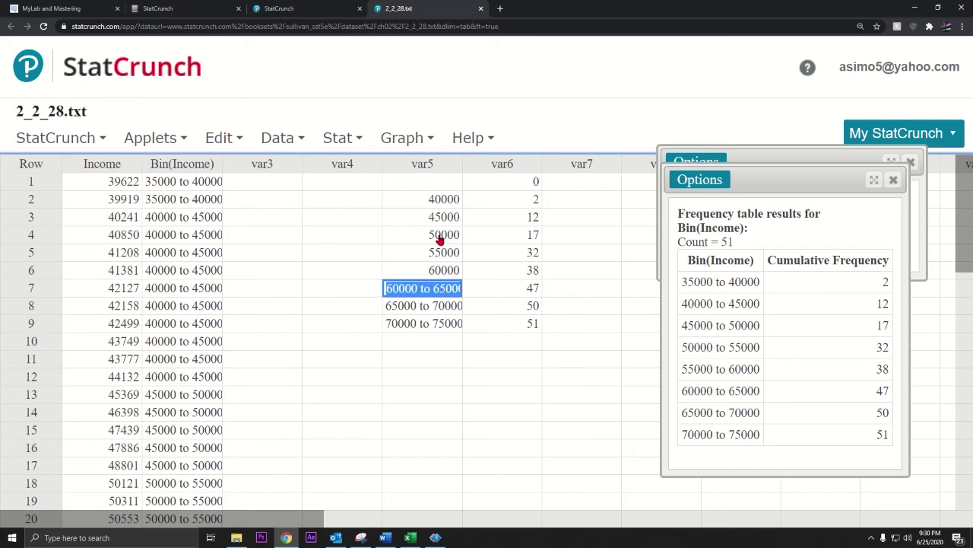
# Replace the class ranges in var5 rows 7 to 9 with the upper limits 65000, 70000 and 75000.
pyautogui.write('65')
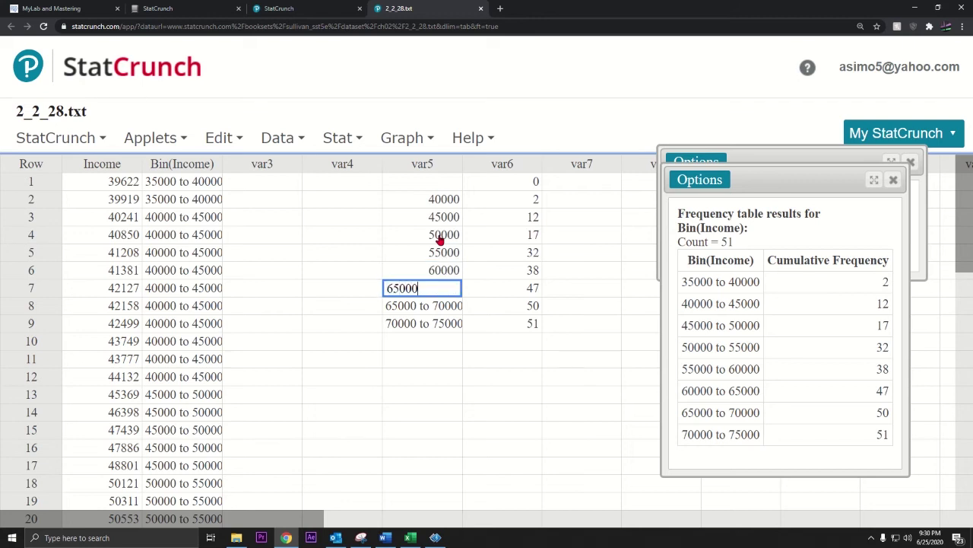
pyautogui.press('Return')
pyautogui.write('70')
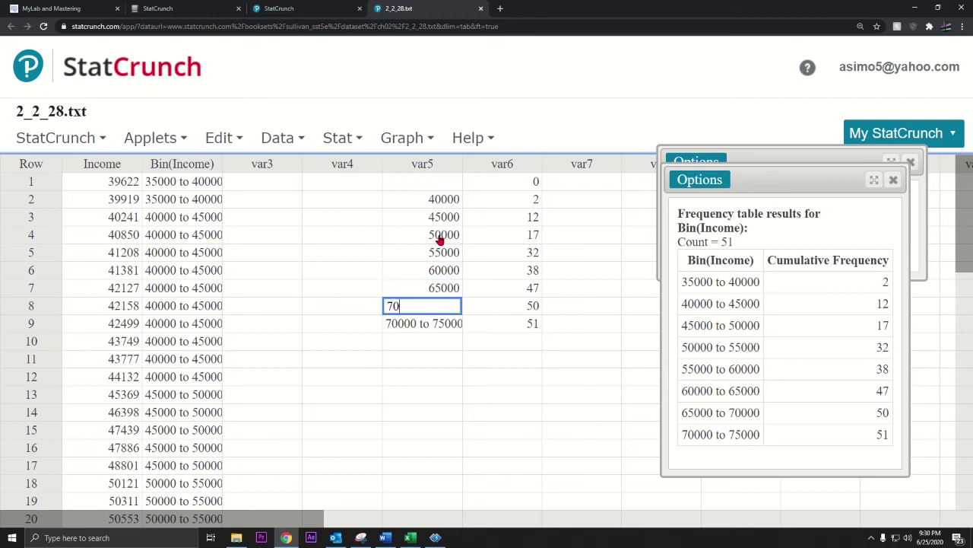
pyautogui.write('000')
pyautogui.press('Return')
pyautogui.write('75')
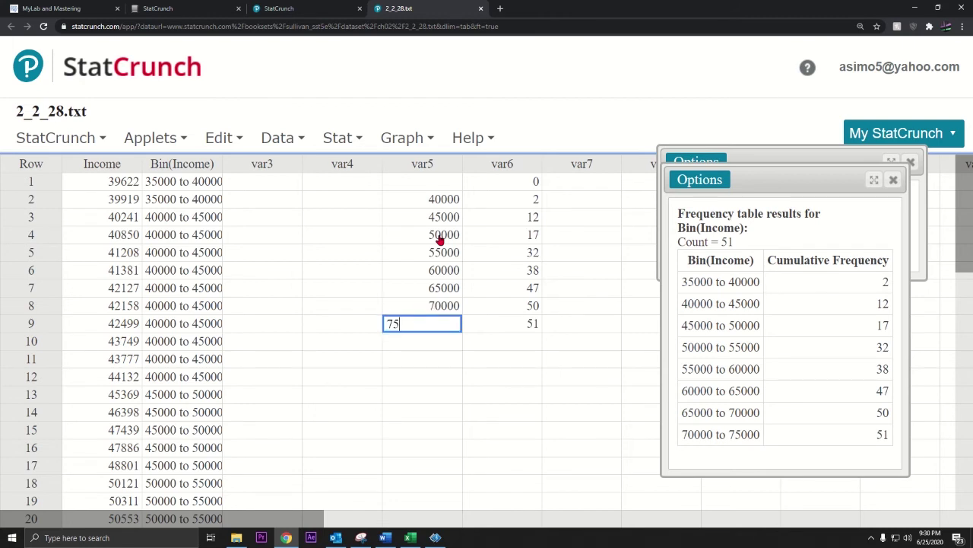
pyautogui.write('000')
pyautogui.press('Return')
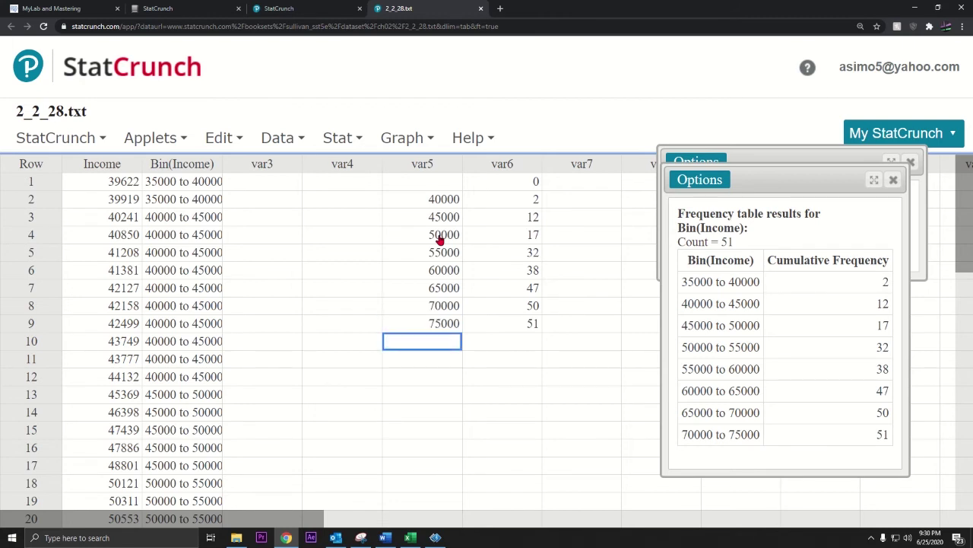
# Enter 35000 in row 1 of var5 as the upper limit of the class preceding the first one.
pyautogui.press('Up')
pyautogui.press('Up')
pyautogui.press('Up')
pyautogui.press('Up')
pyautogui.press('Up')
pyautogui.press('Up')
pyautogui.press('Up')
pyautogui.press('Up')
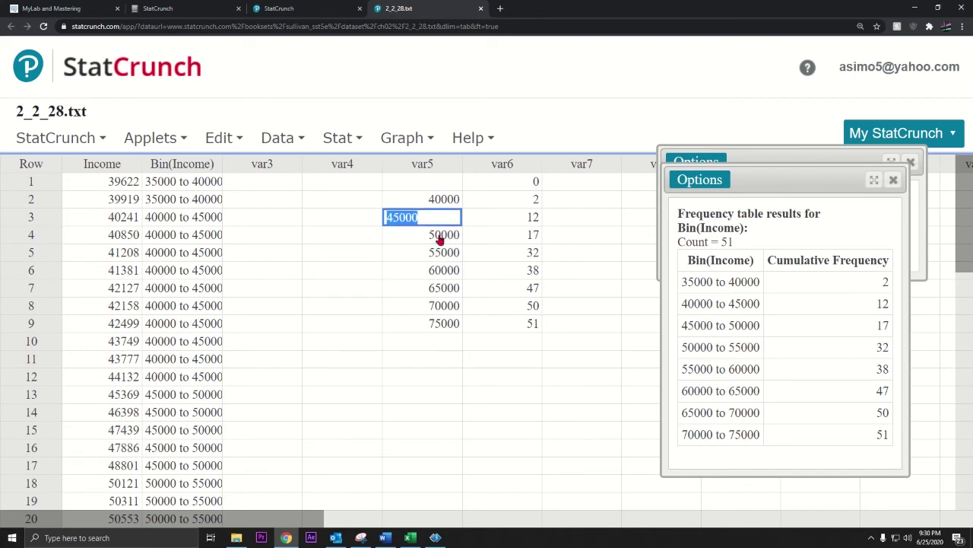
pyautogui.press('Up')
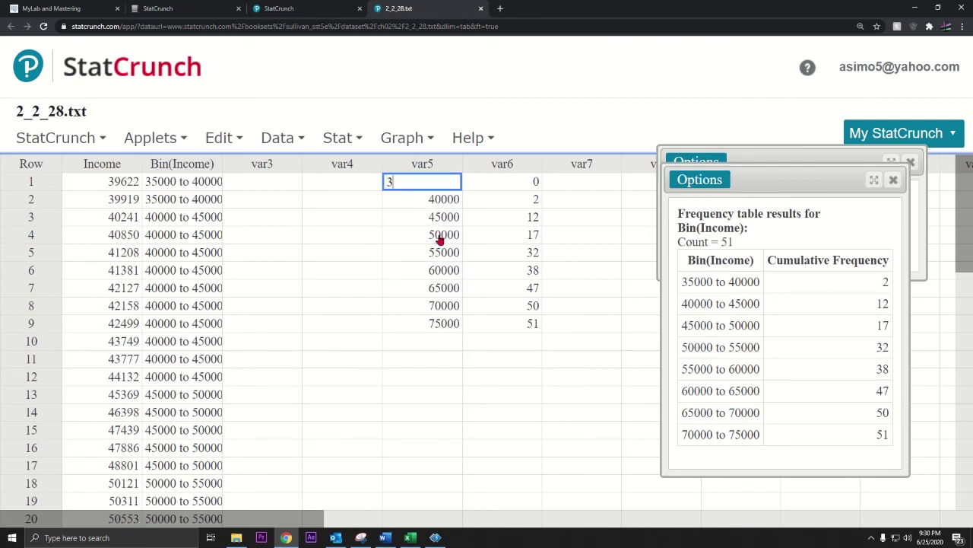
pyautogui.write('35000')
pyautogui.press('Return')
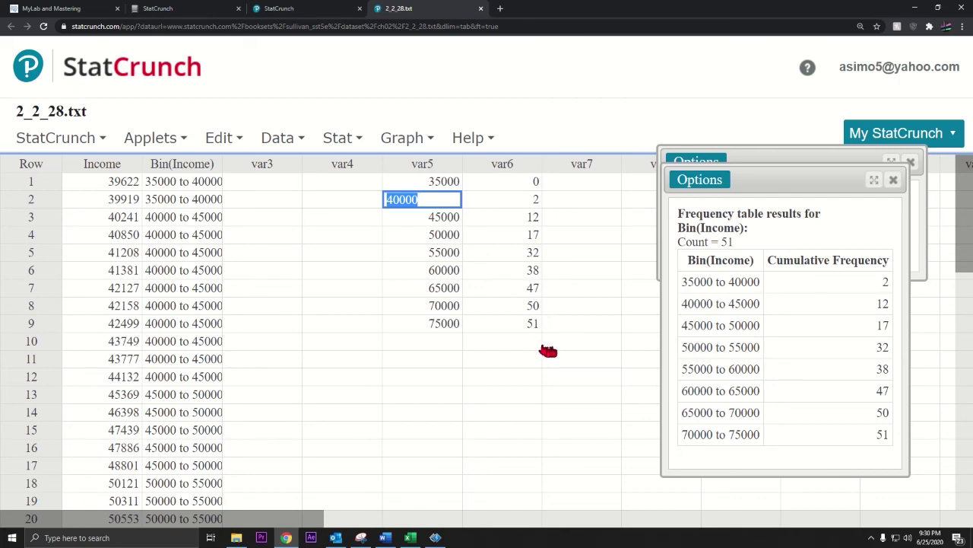
pyautogui.click(394, 143)
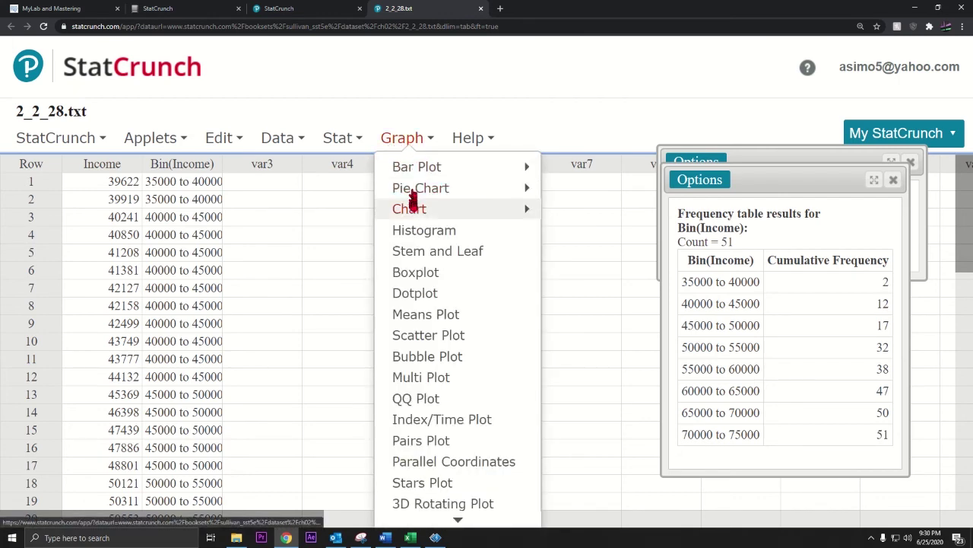
pyautogui.moveTo(411, 215)
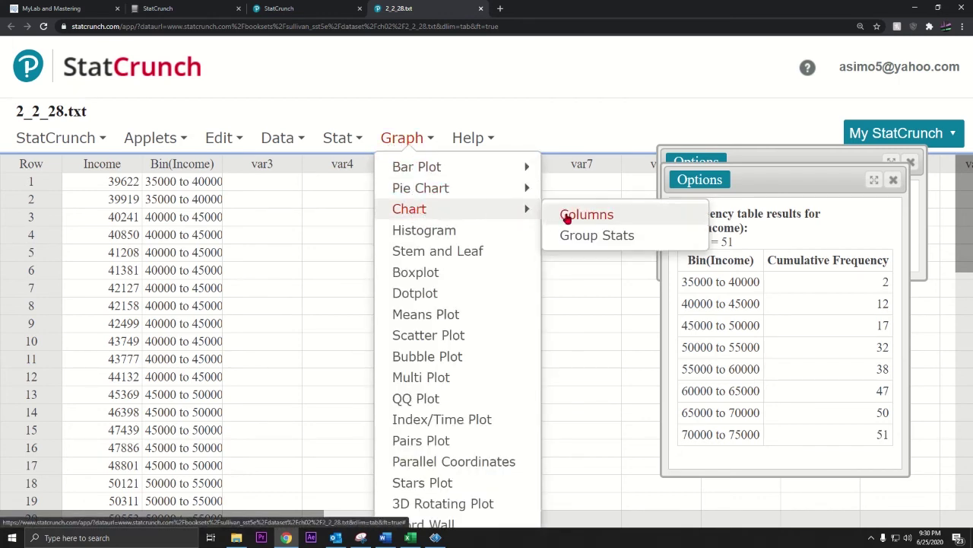
pyautogui.click(566, 214)
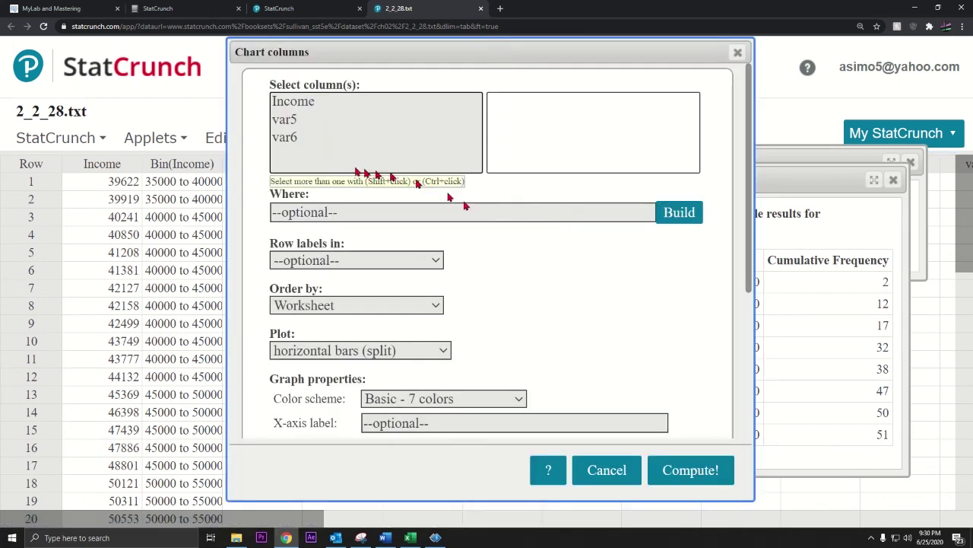
pyautogui.click(736, 51)
# Rename the var6 column "Cummulative Frequencies".
pyautogui.click(500, 165)
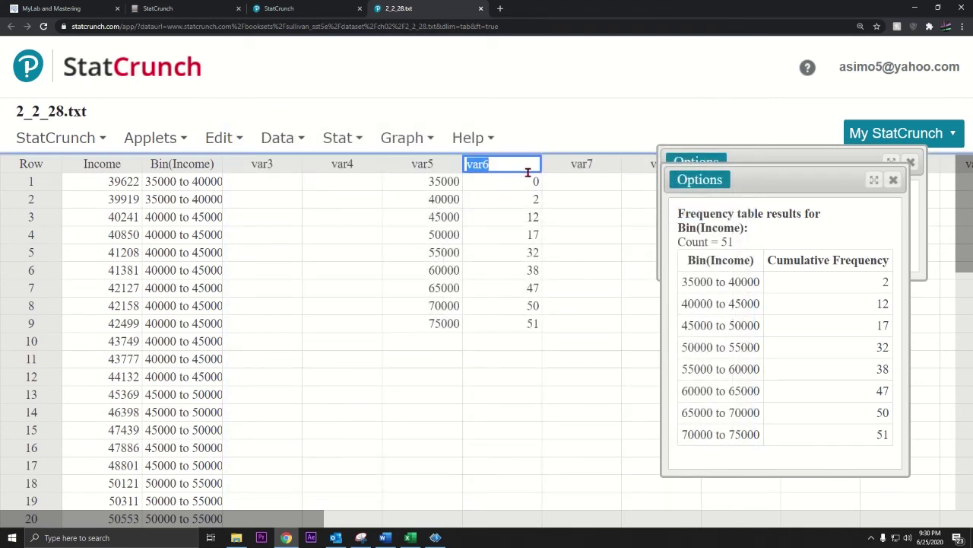
pyautogui.write('Cummulative Frequenc')
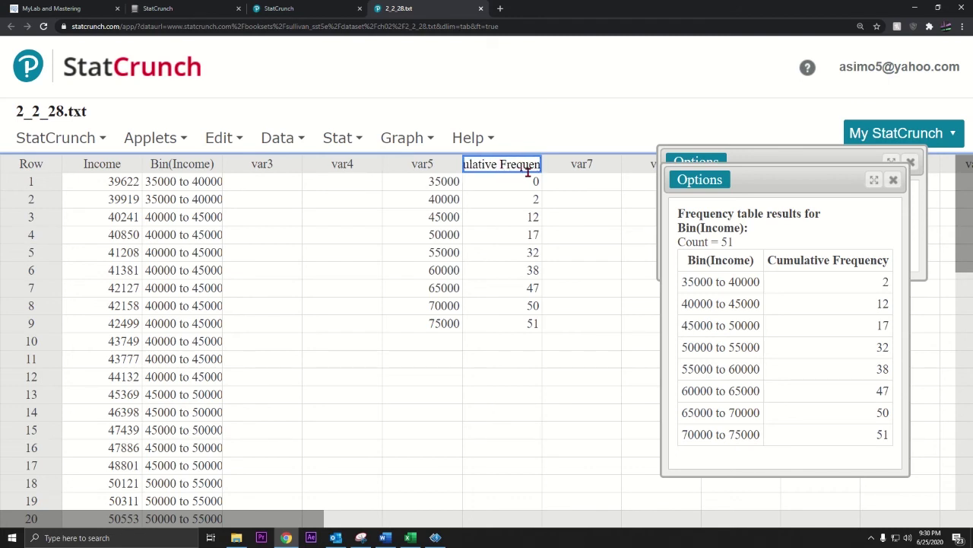
pyautogui.write('ies')
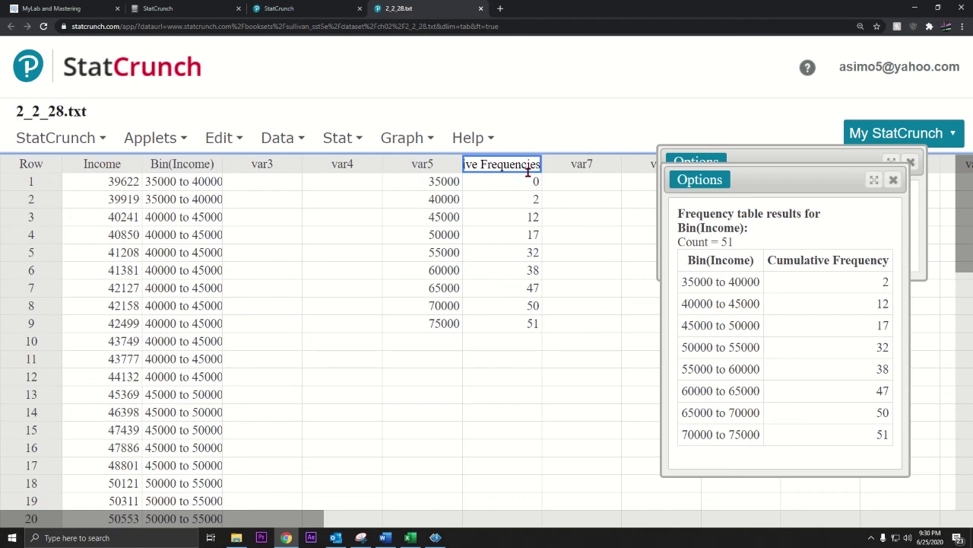
# Rename the var5 column "Upper Class Limits".
pyautogui.click(426, 167)
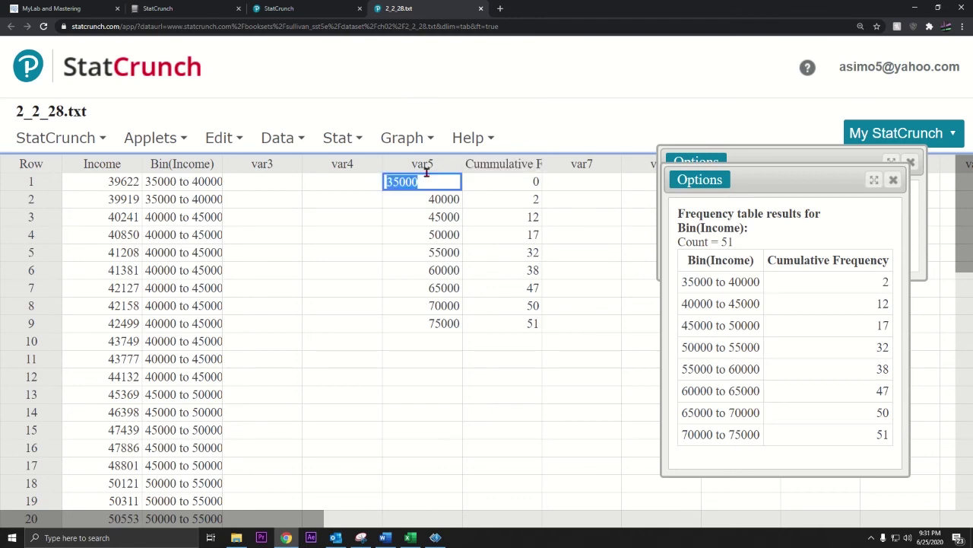
pyautogui.write('Up')
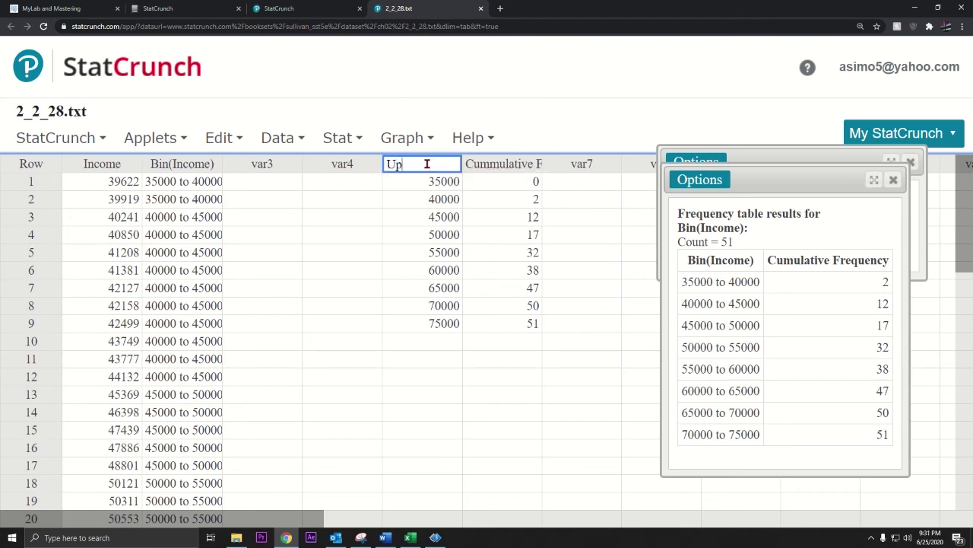
pyautogui.write('per Class Limits')
pyautogui.press('Return')
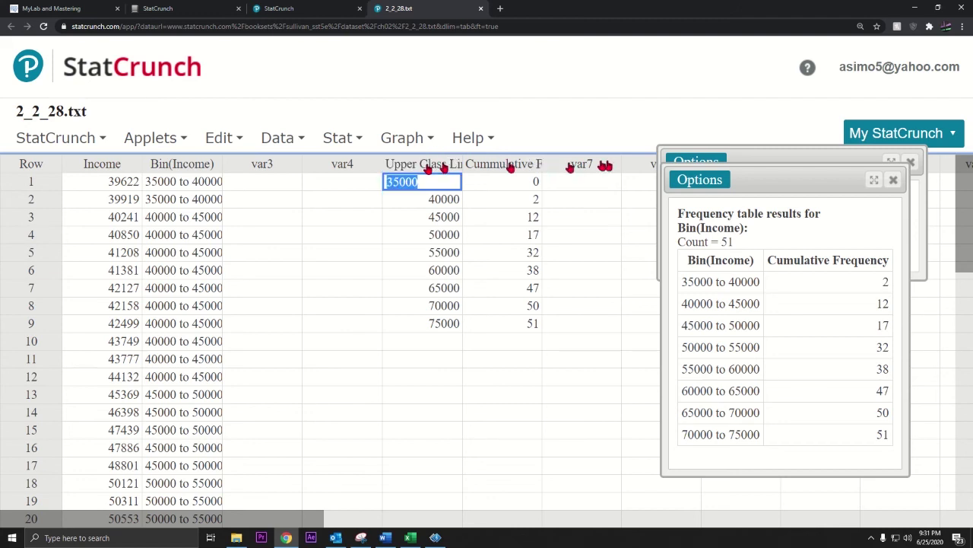
# Start a column chart of Cummulative Frequencies with its row labels taken from Upper Class Limits.
pyautogui.click(402, 138)
pyautogui.click(399, 139)
pyautogui.click(401, 139)
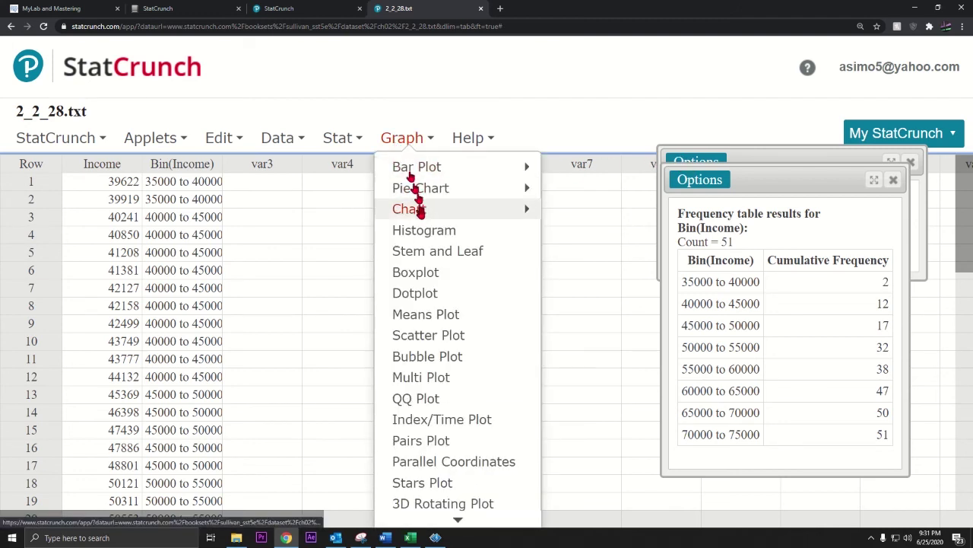
pyautogui.moveTo(426, 213)
pyautogui.click(582, 214)
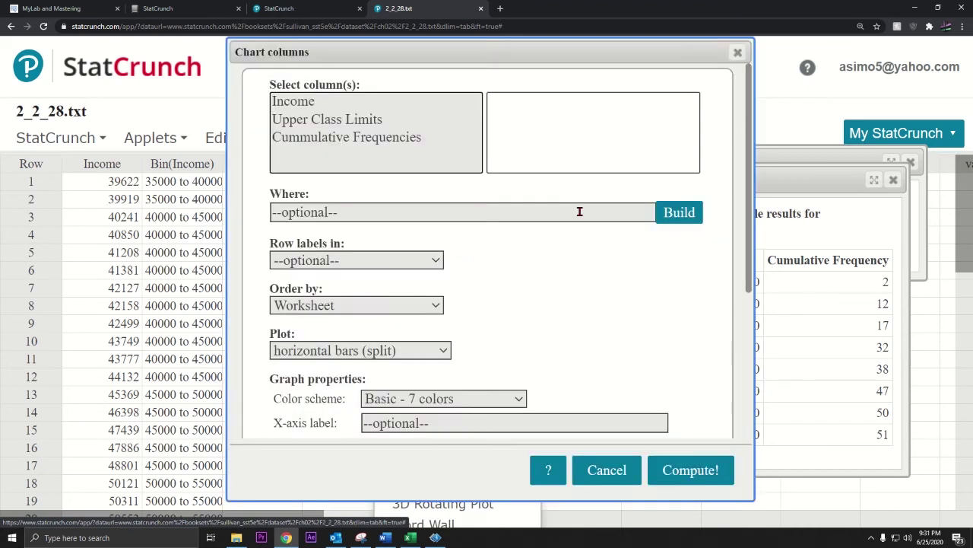
pyautogui.click(316, 141)
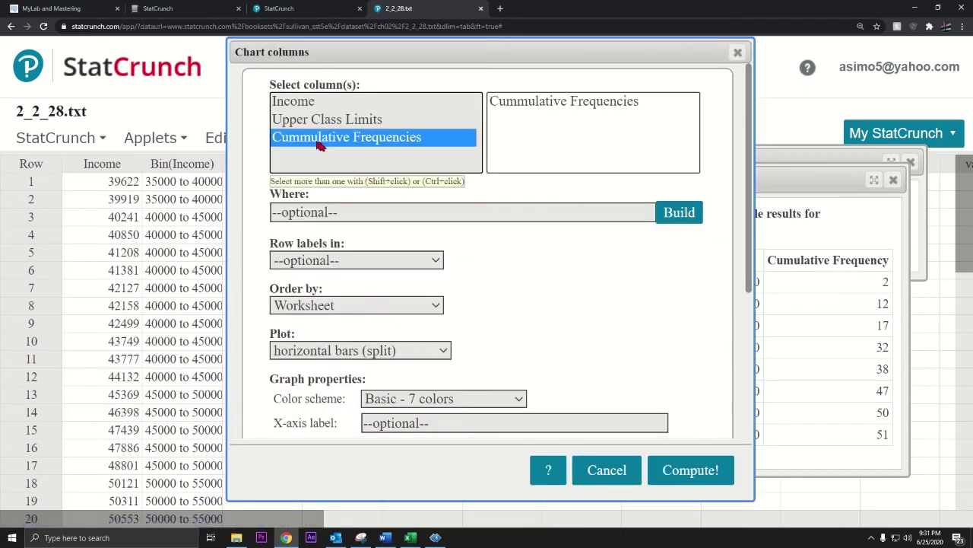
pyautogui.click(331, 262)
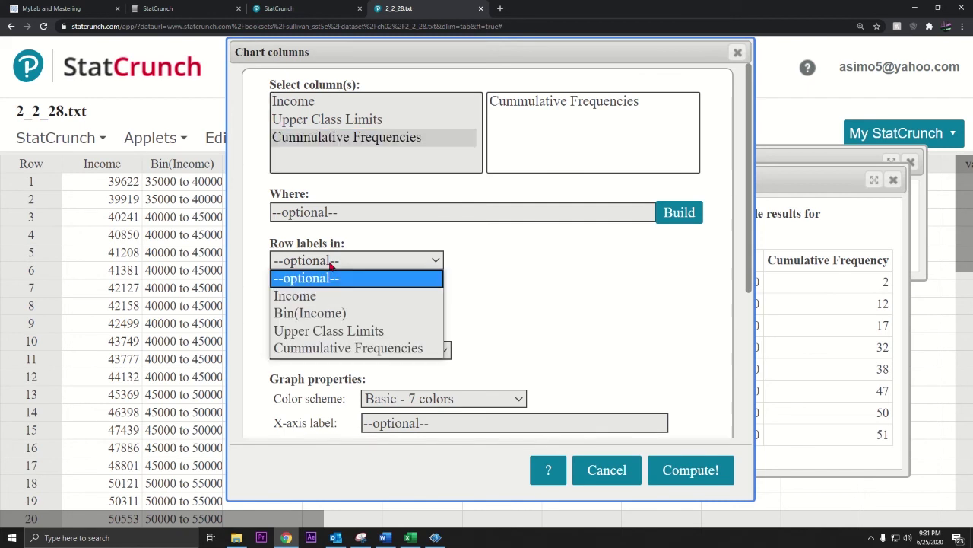
pyautogui.click(324, 336)
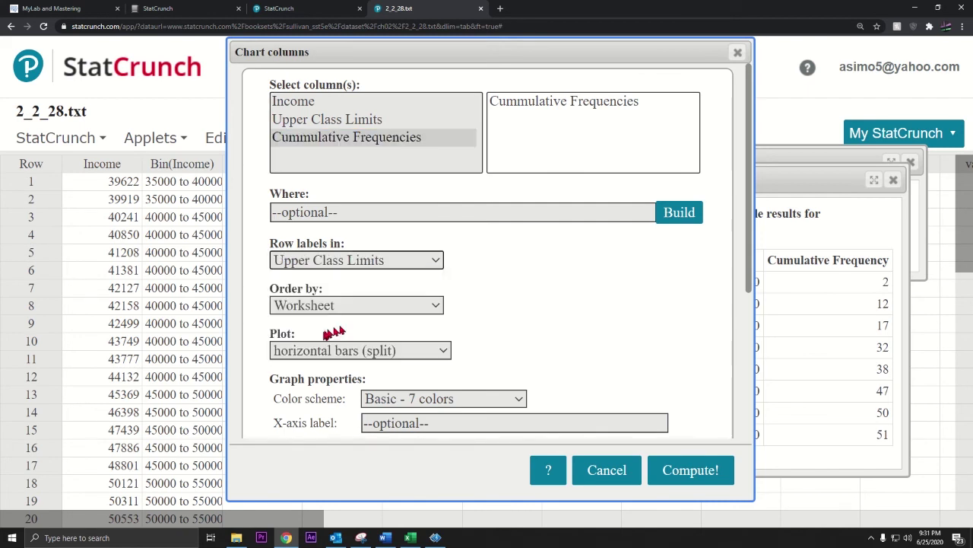
# Set the plot type to points with connected lines, compute the chart and move its window clear of the data columns.
pyautogui.click(435, 349)
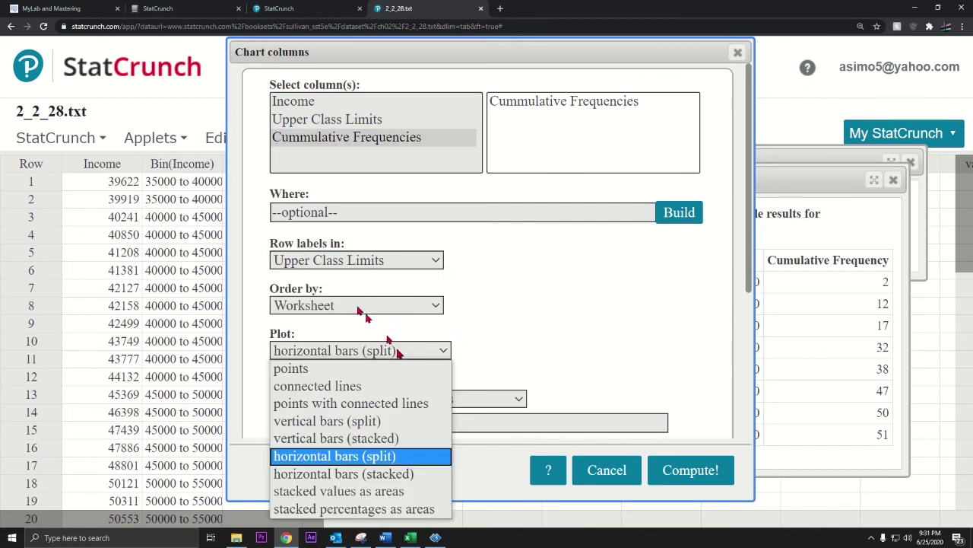
pyautogui.click(370, 404)
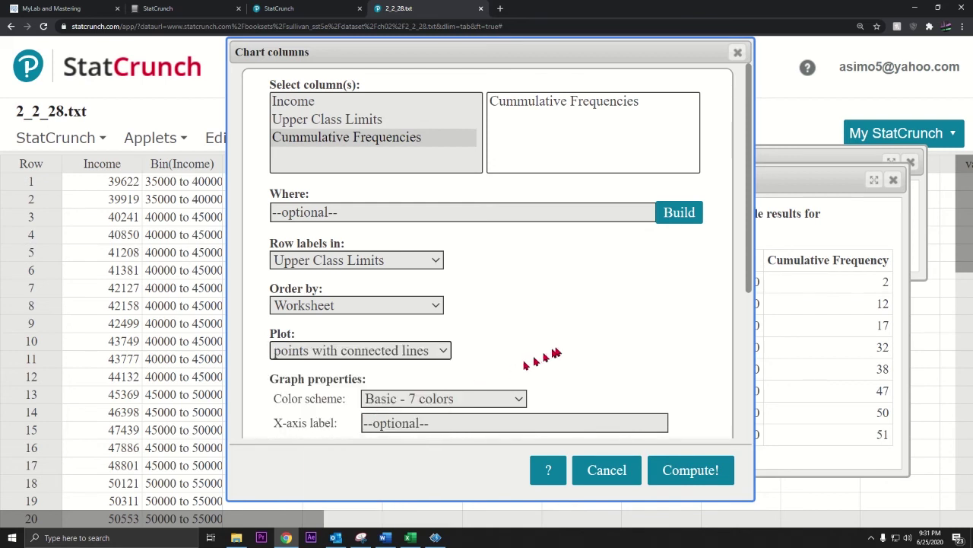
pyautogui.scroll(-3, 556, 352)
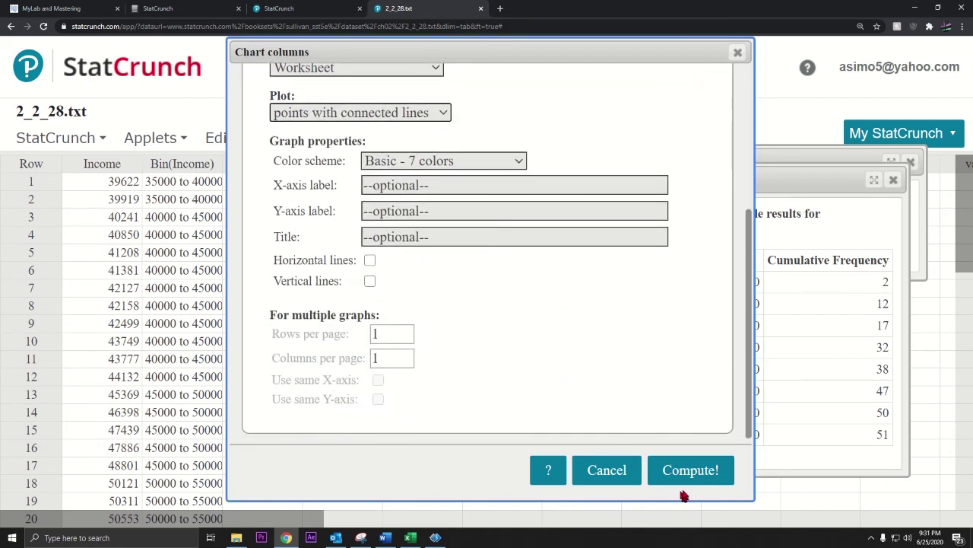
pyautogui.click(685, 479)
pyautogui.moveTo(753, 202); pyautogui.dragTo(723, 127)
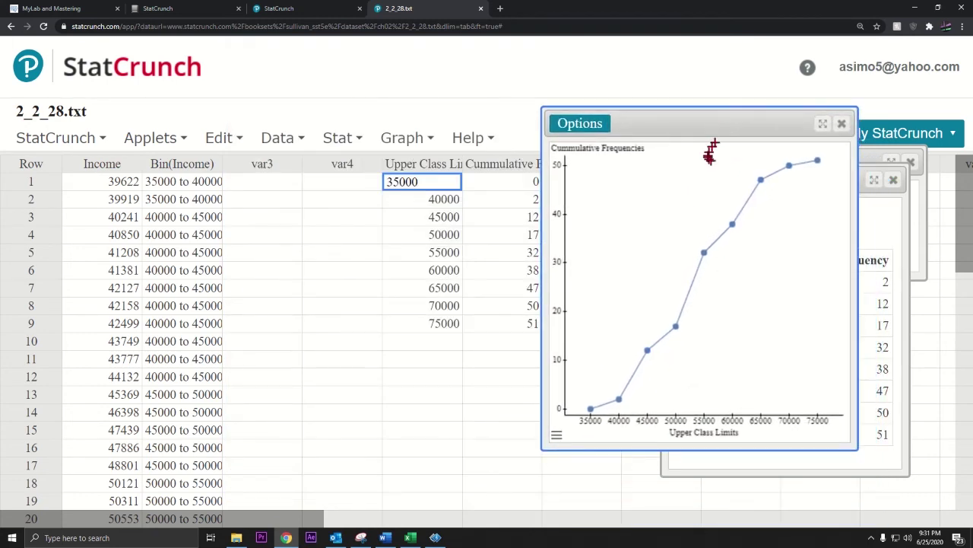
# Give the chart the title "Income" and the subtitle "Ogive".
pyautogui.click(556, 436)
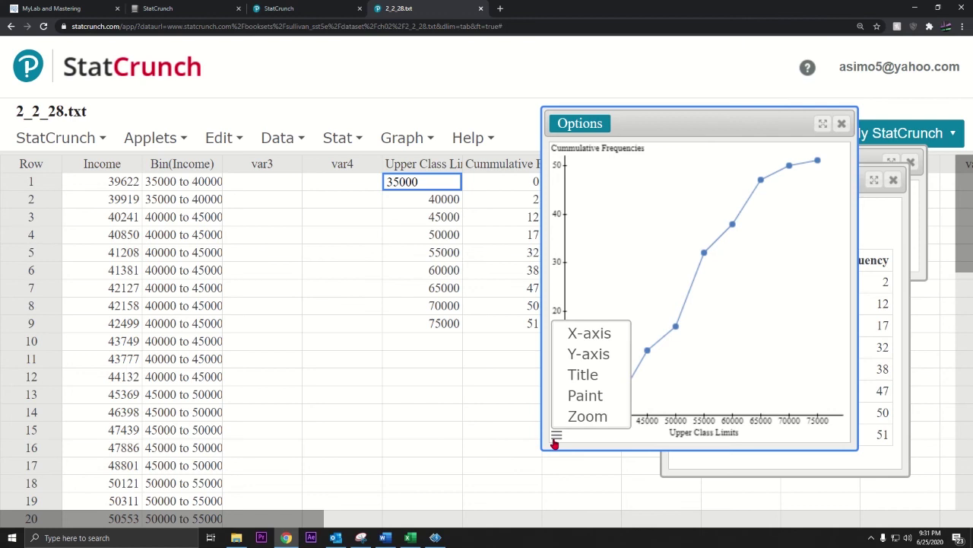
pyautogui.click(586, 377)
pyautogui.click(496, 222)
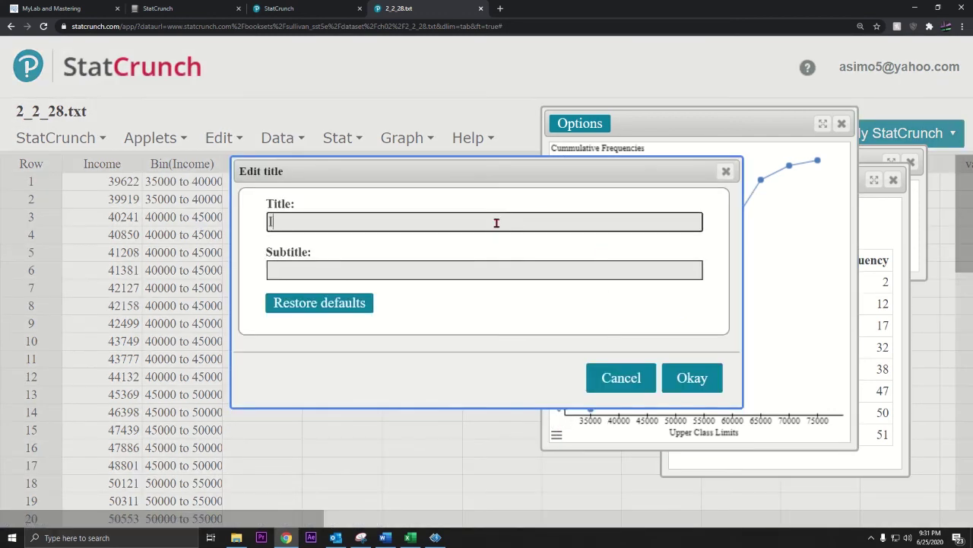
pyautogui.press('Tab')
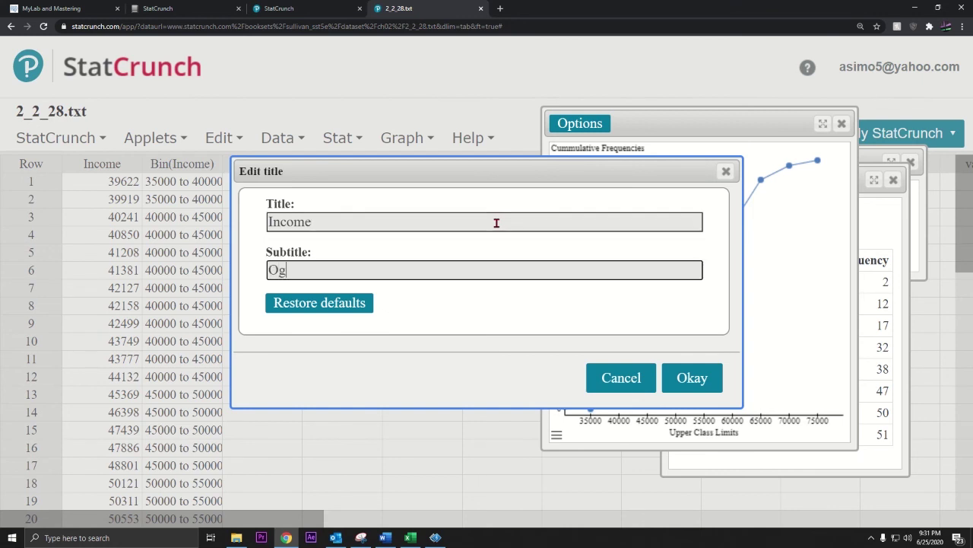
pyautogui.click(689, 376)
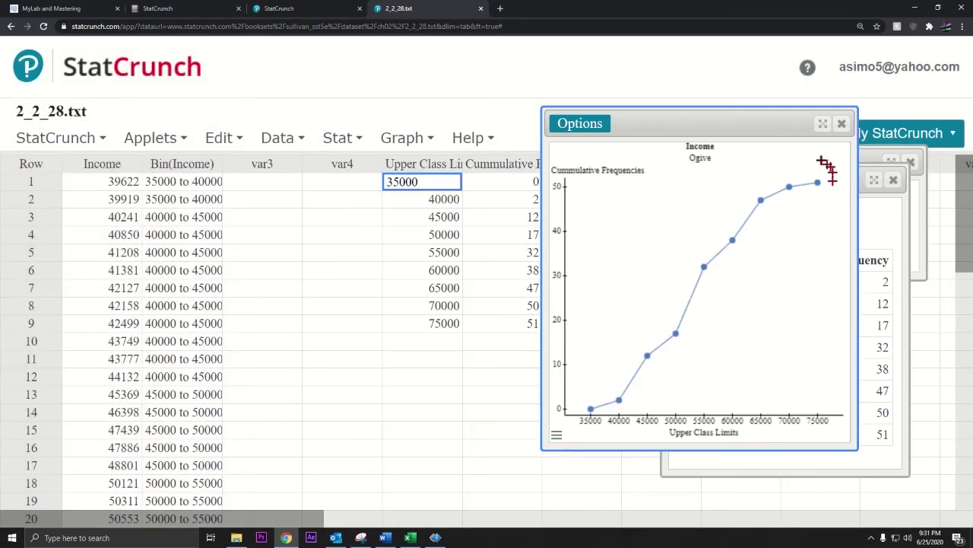
# Copy the ogive image into the Excel notes at cell A111, placing it just below the frequency 0 reminder.
pyautogui.rightClick(821, 162)
pyautogui.click(857, 186)
pyautogui.click(411, 537)
pyautogui.scroll(-7, 424, 408)
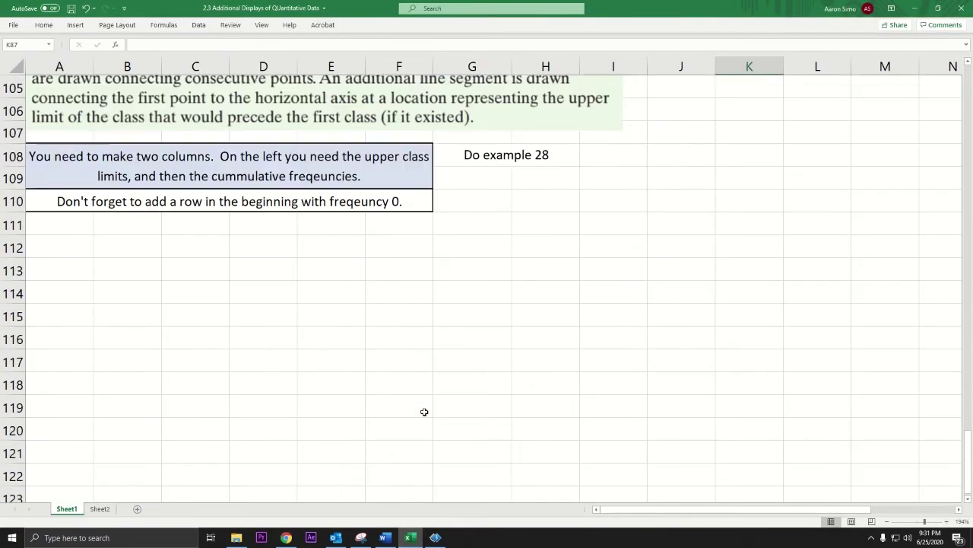
pyautogui.click(63, 232)
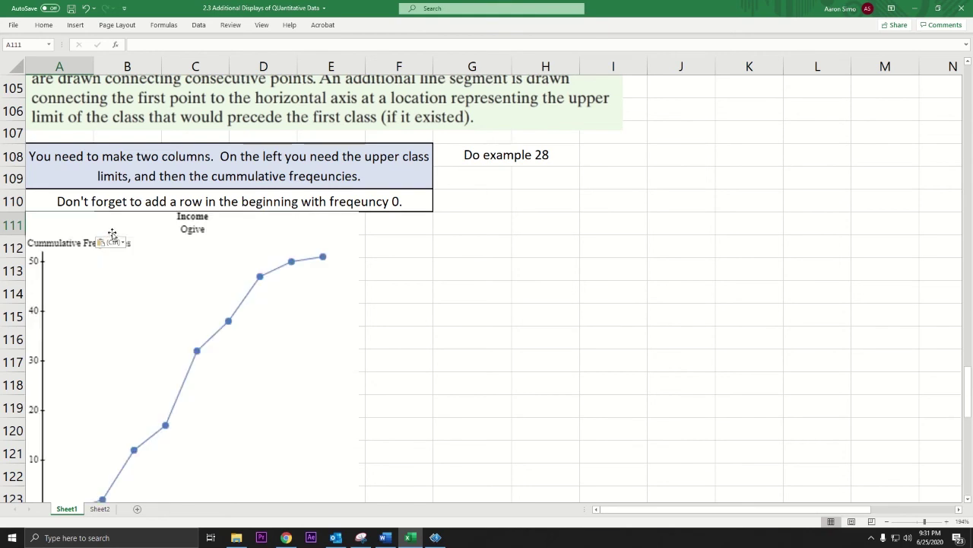
pyautogui.hotkey('ctrl', 'v')
pyautogui.moveTo(243, 333); pyautogui.dragTo(230, 325)
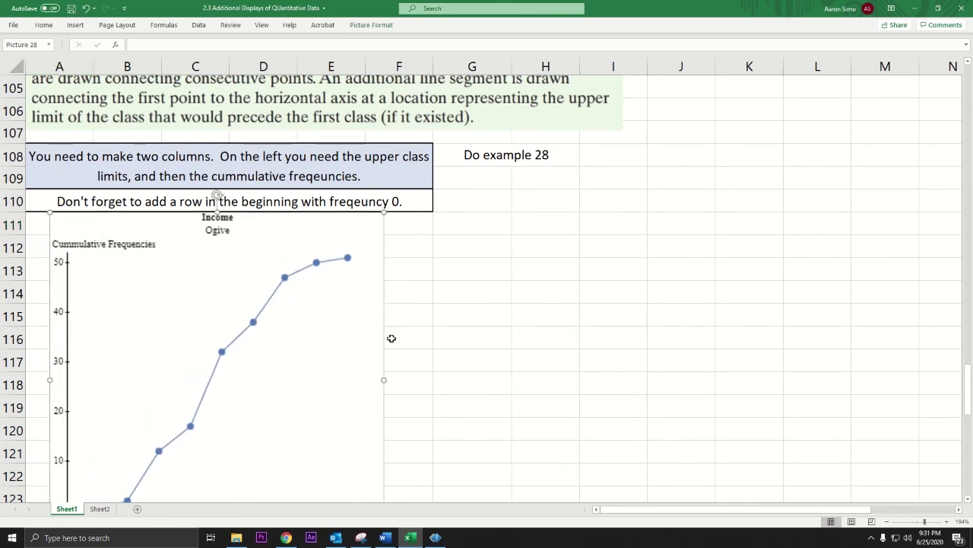
# Shrink the pasted ogive picture so it fits above the "Draw time-series graphs" heading.
pyautogui.click(476, 351)
pyautogui.scroll(-2, 476, 351)
pyautogui.click(309, 352)
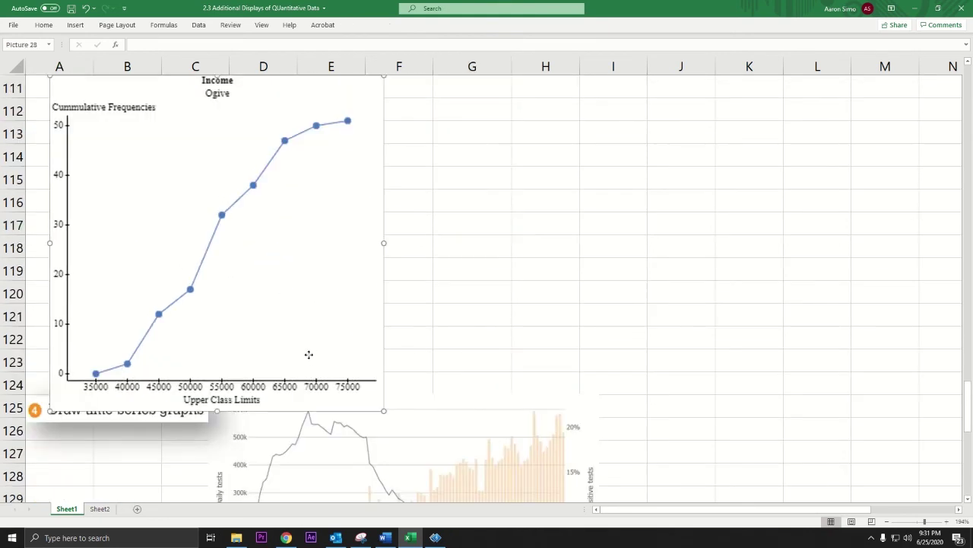
pyautogui.moveTo(381, 412); pyautogui.dragTo(362, 391)
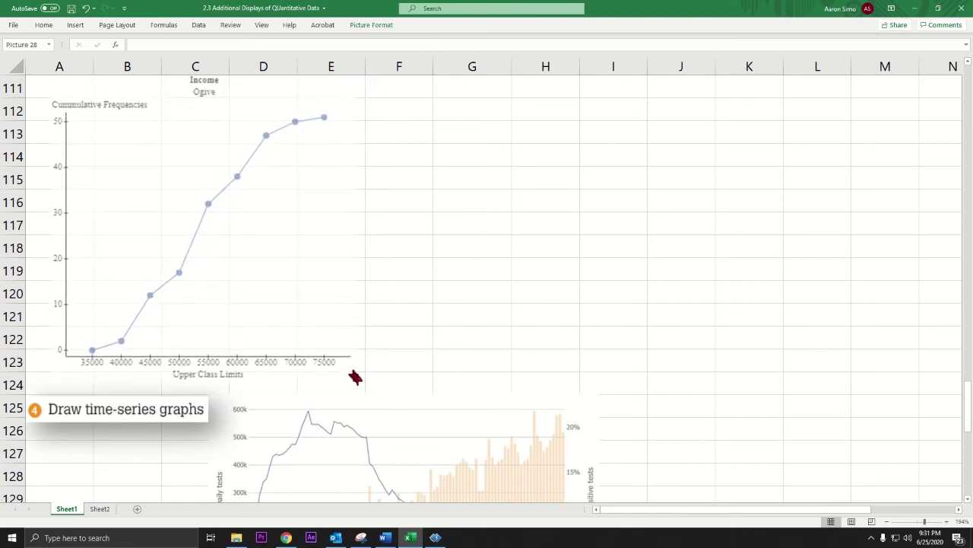
pyautogui.click(501, 309)
# Compare the ogive and its definition with the frequency polygon examples and instructions in the earlier sections of the sheet.
pyautogui.scroll(1, 501, 310)
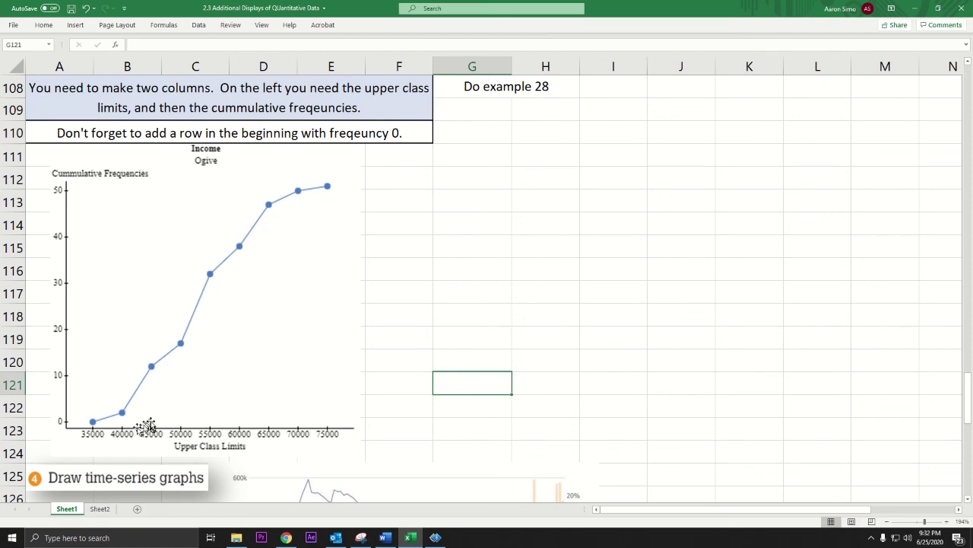
pyautogui.scroll(5, 152, 418)
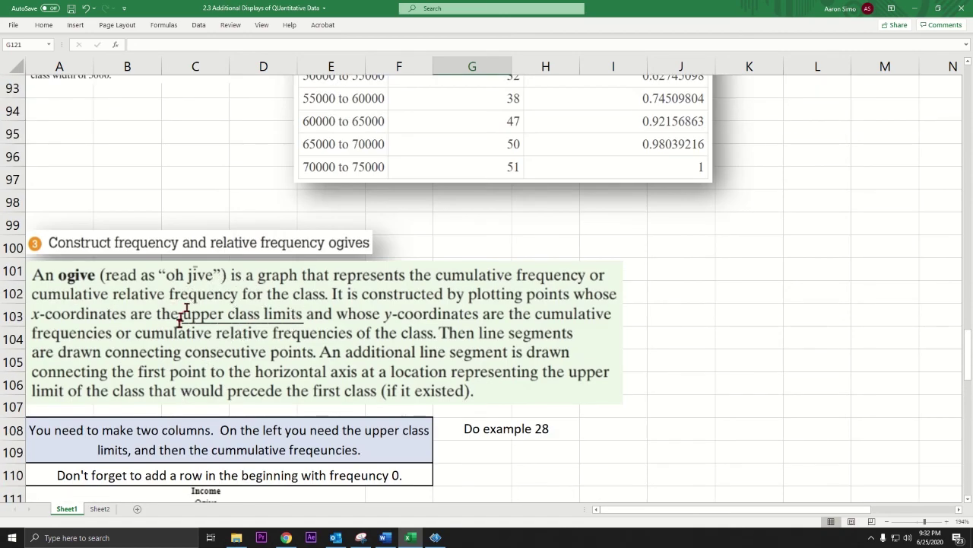
pyautogui.scroll(-4, 346, 430)
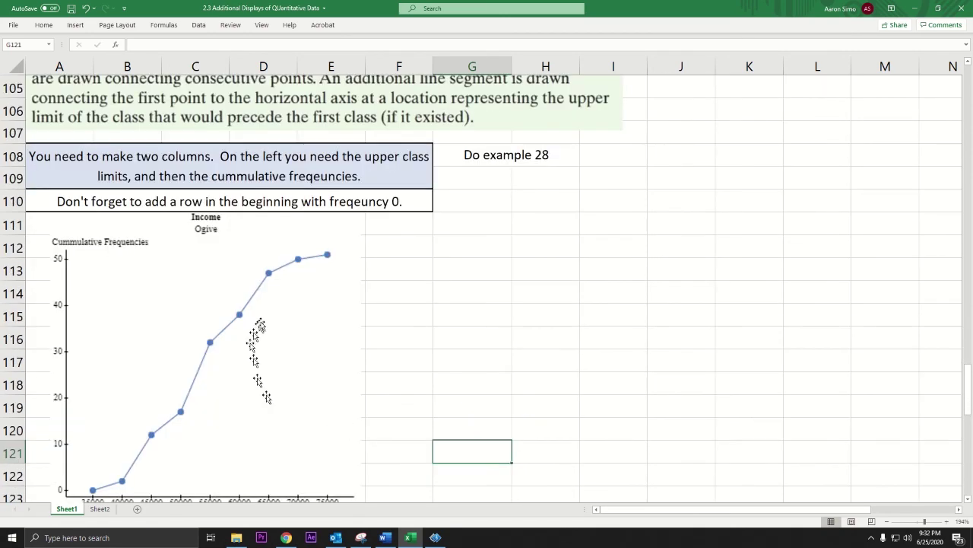
pyautogui.scroll(3, 378, 312)
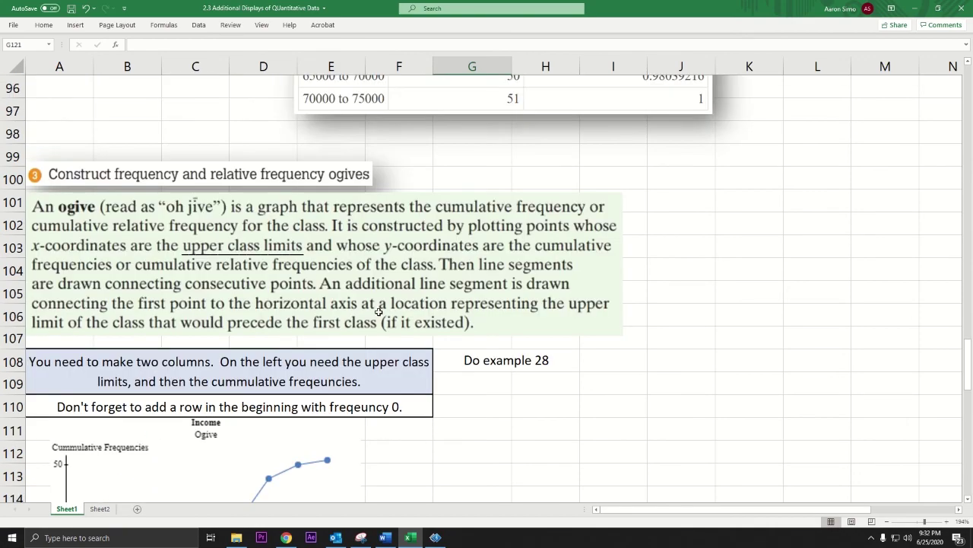
pyautogui.scroll(18, 380, 314)
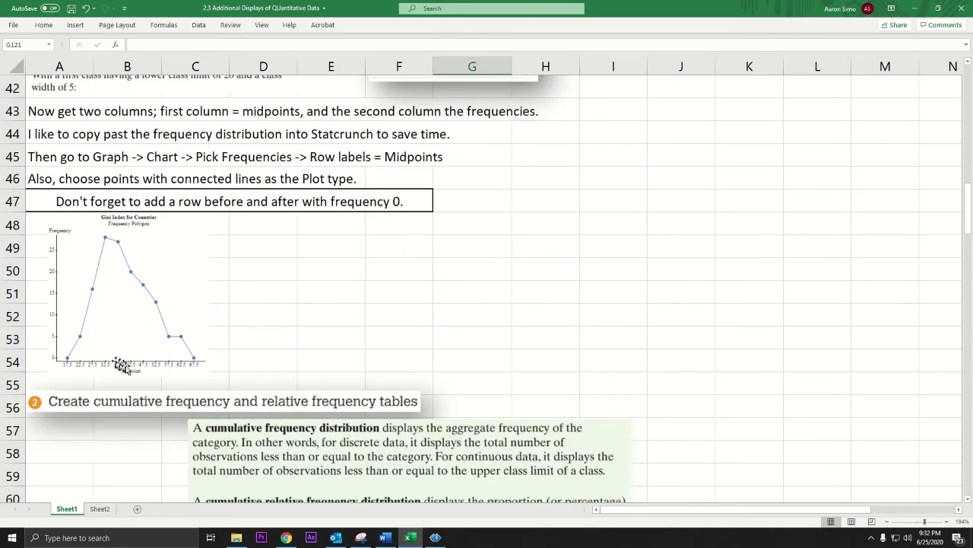
pyautogui.scroll(-4, 127, 368)
pyautogui.scroll(9, 263, 285)
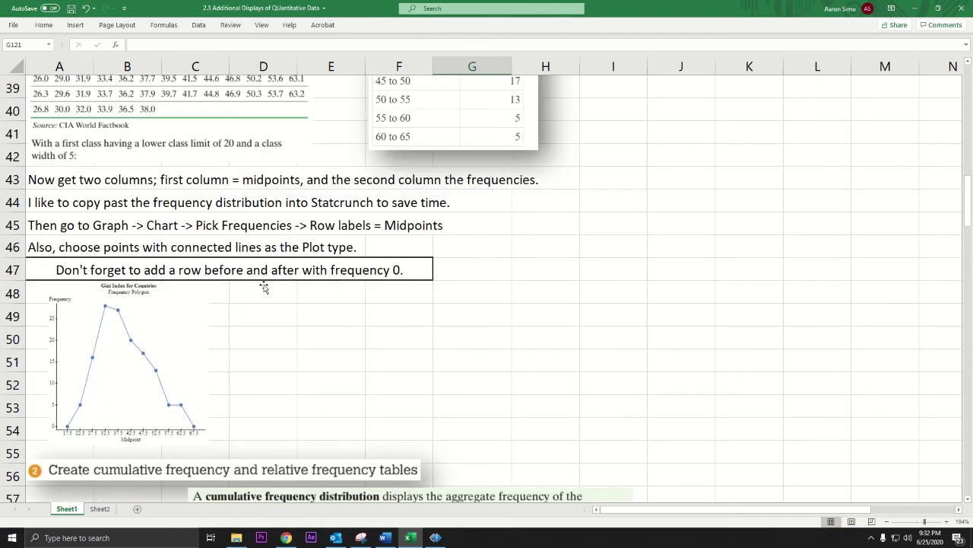
pyautogui.scroll(6, 263, 284)
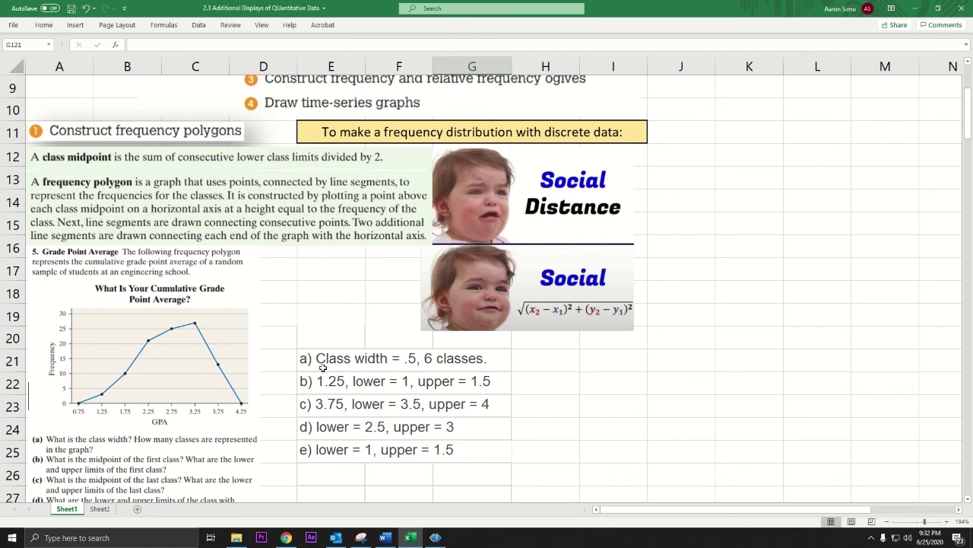
pyautogui.scroll(-4, 323, 368)
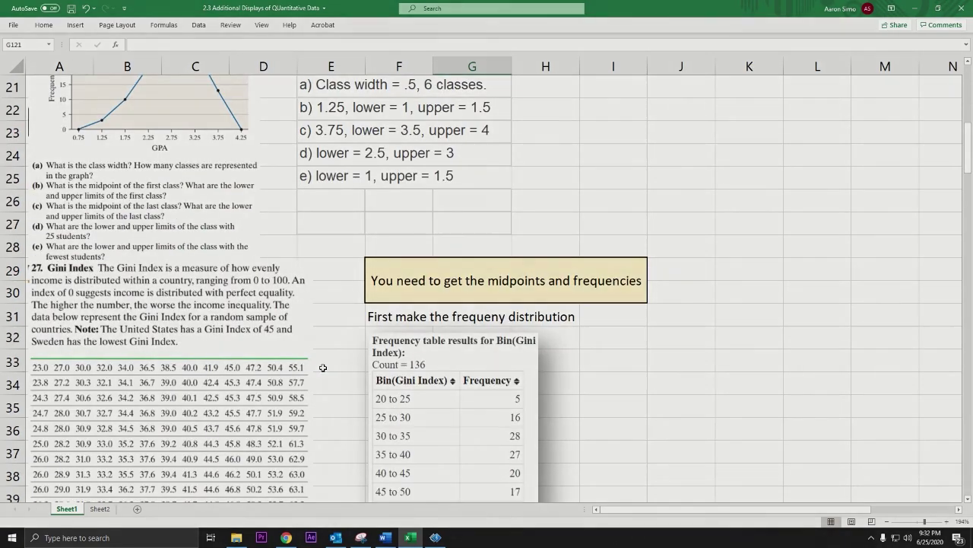